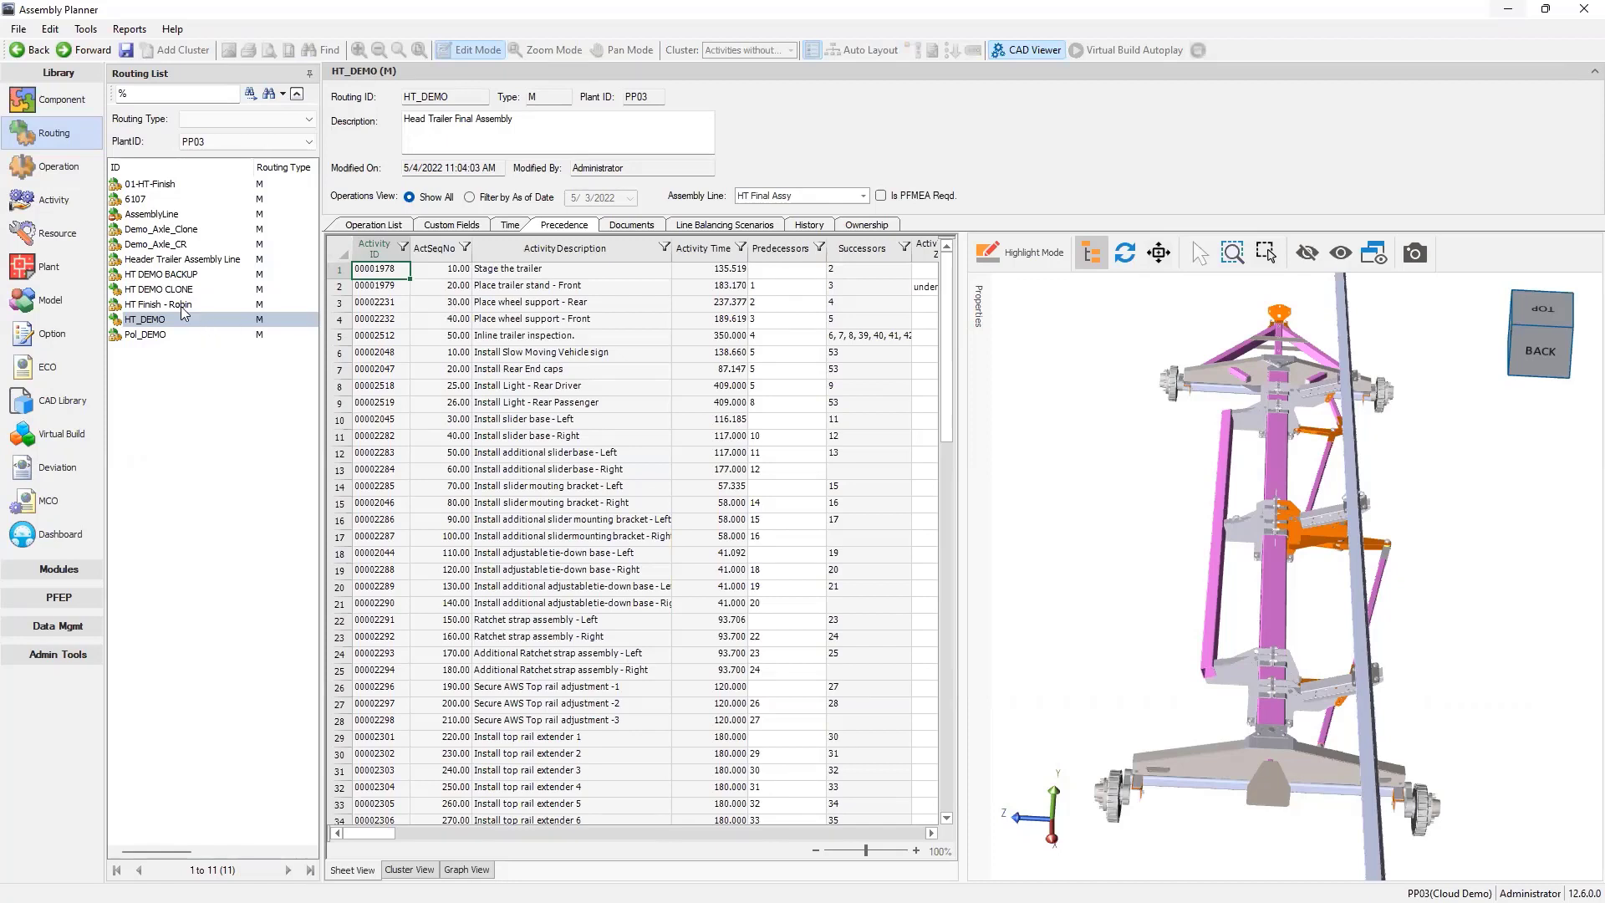
Select the HT_DEMO routing, look through its activity descriptions, and collapse the routing list.
{"action": "left_click", "coordinate": [148, 323]}
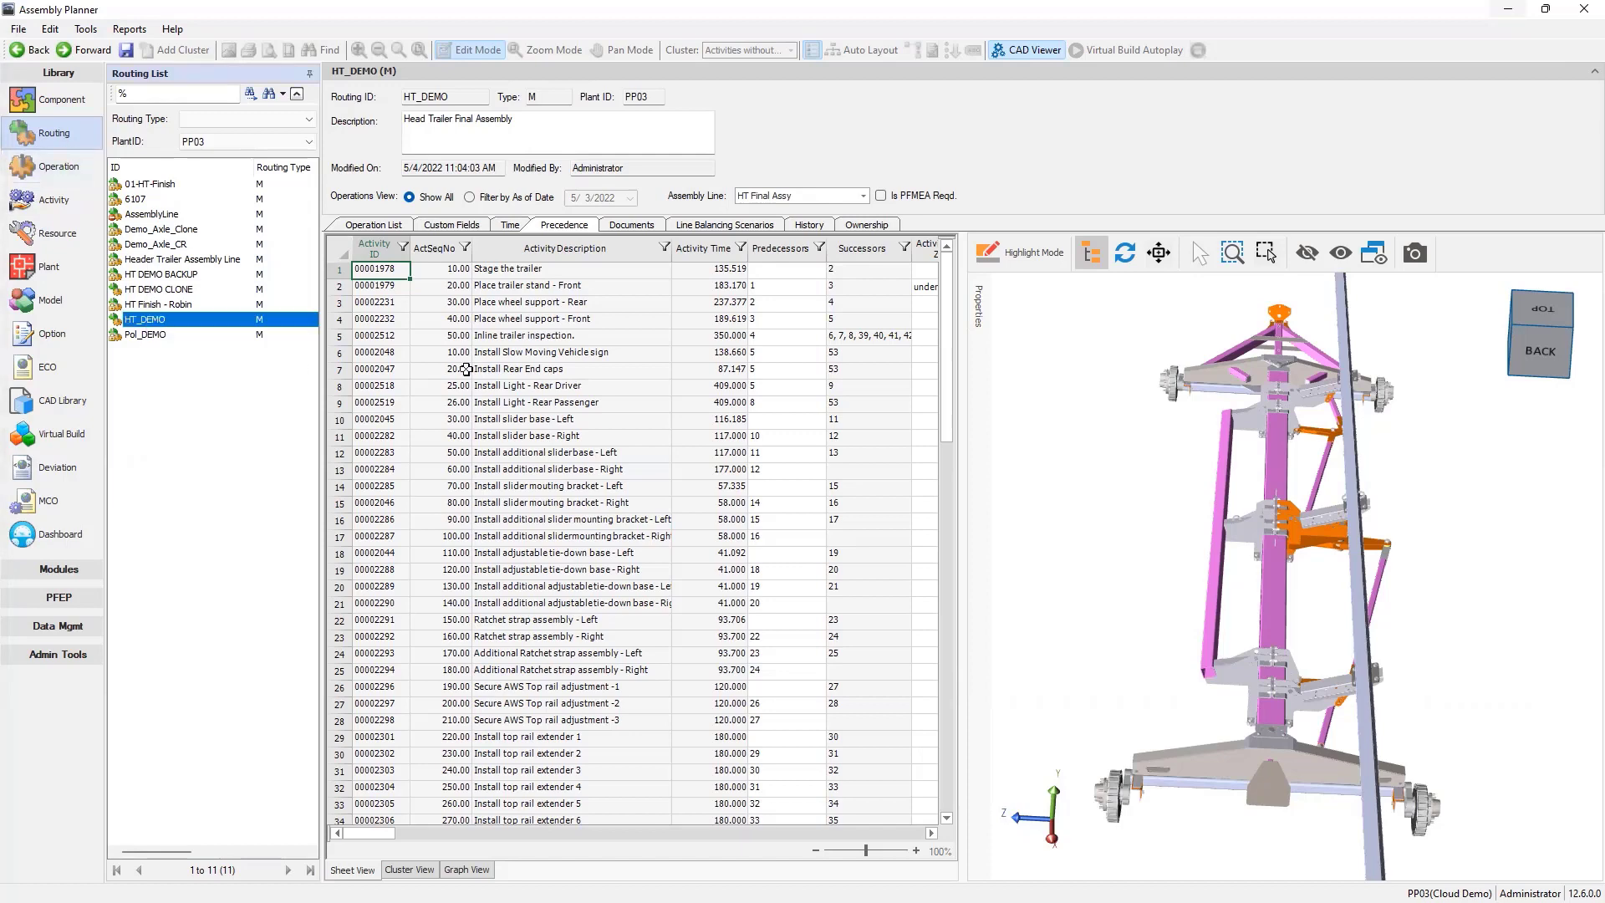
{"action": "left_click_drag", "start_coordinate": [514, 269], "coordinate": [518, 577]}
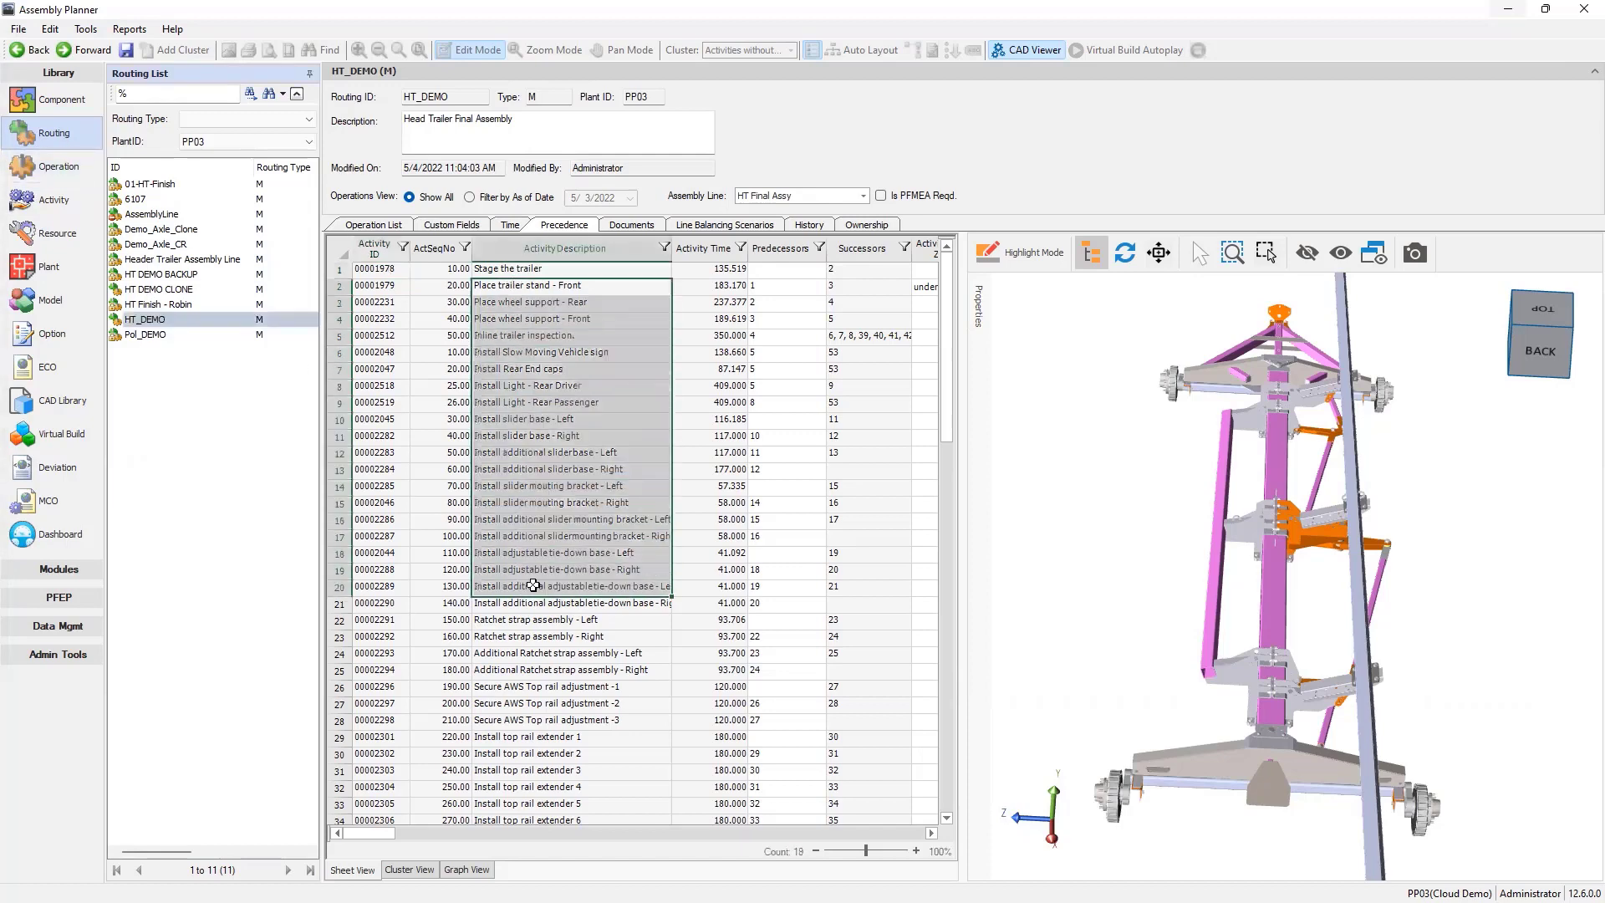
{"action": "scroll", "coordinate": [534, 586], "scroll_direction": "down", "scroll_amount": 10}
{"action": "scroll", "coordinate": [533, 586], "scroll_direction": "up", "scroll_amount": 10}
{"action": "left_click", "coordinate": [310, 75]}
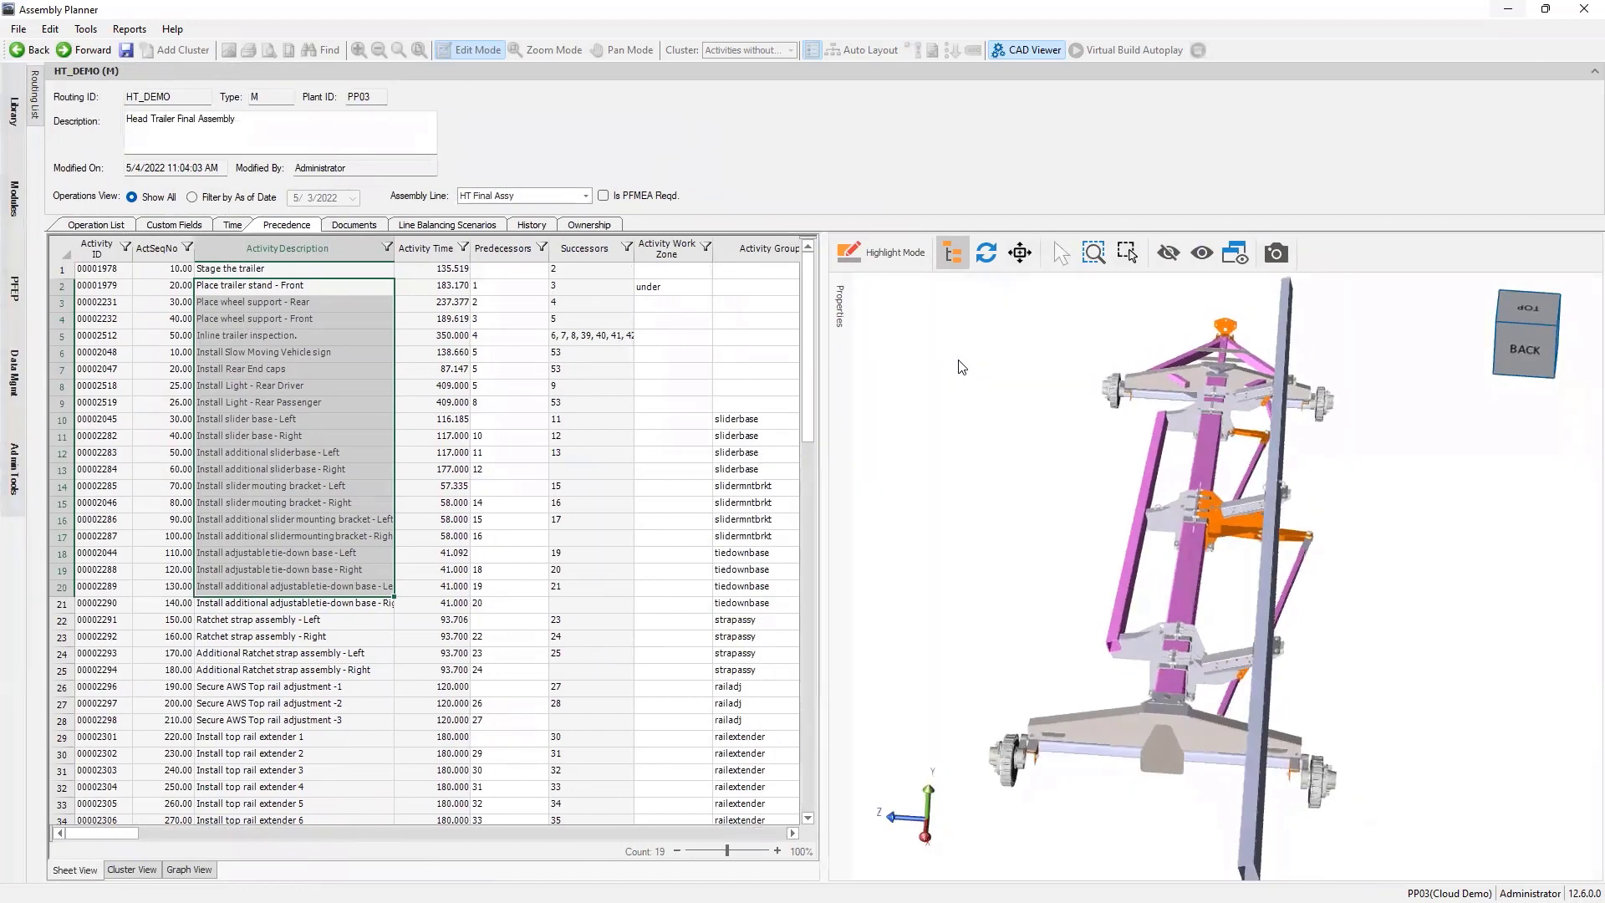
Review the predecessors assigned to the activities in the precedence sheet.
{"action": "left_click", "coordinate": [282, 387]}
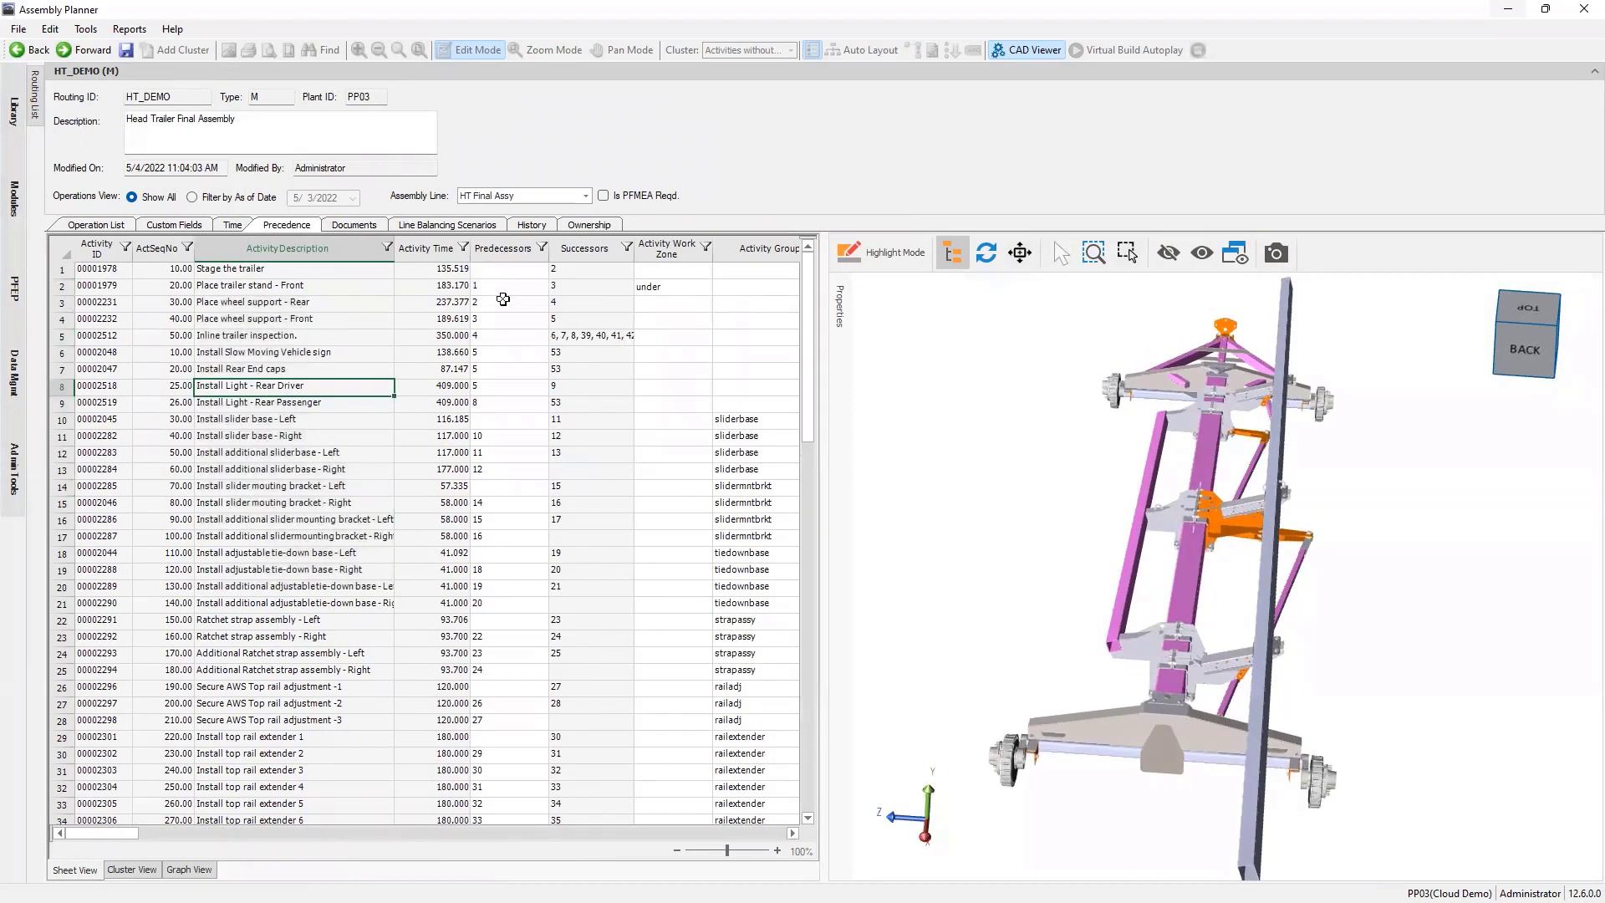
{"action": "left_click_drag", "start_coordinate": [503, 300], "coordinate": [539, 622]}
{"action": "left_click", "coordinate": [513, 471]}
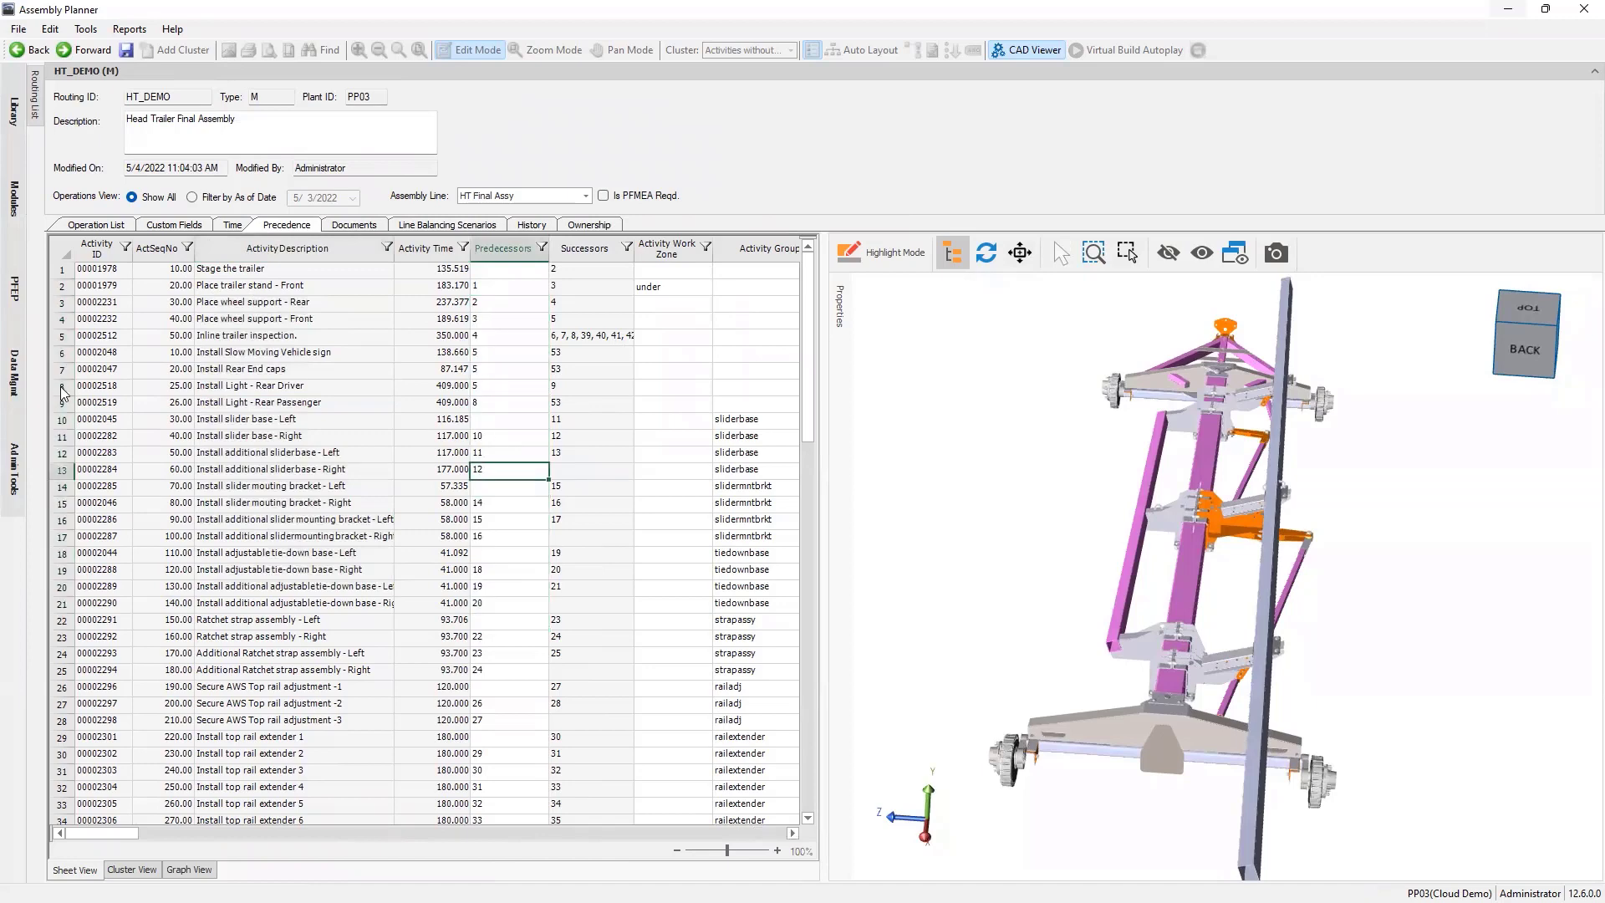
View the routing's precedence graph, check its cluster definitions, and return to the graph.
{"action": "left_click", "coordinate": [184, 869]}
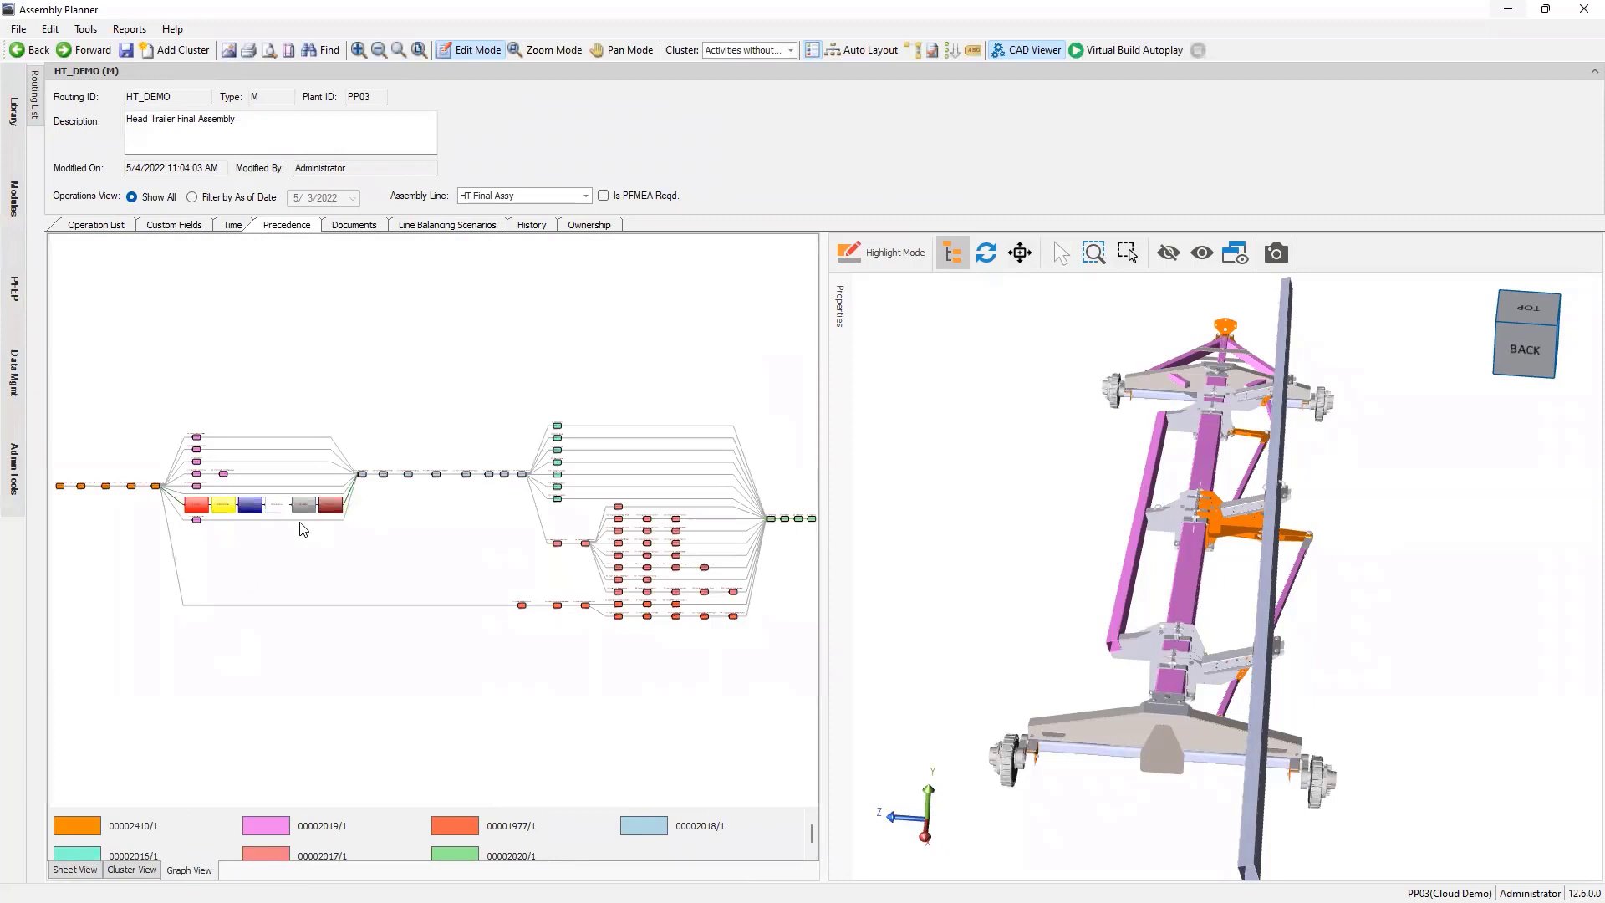
{"action": "left_click", "coordinate": [144, 870]}
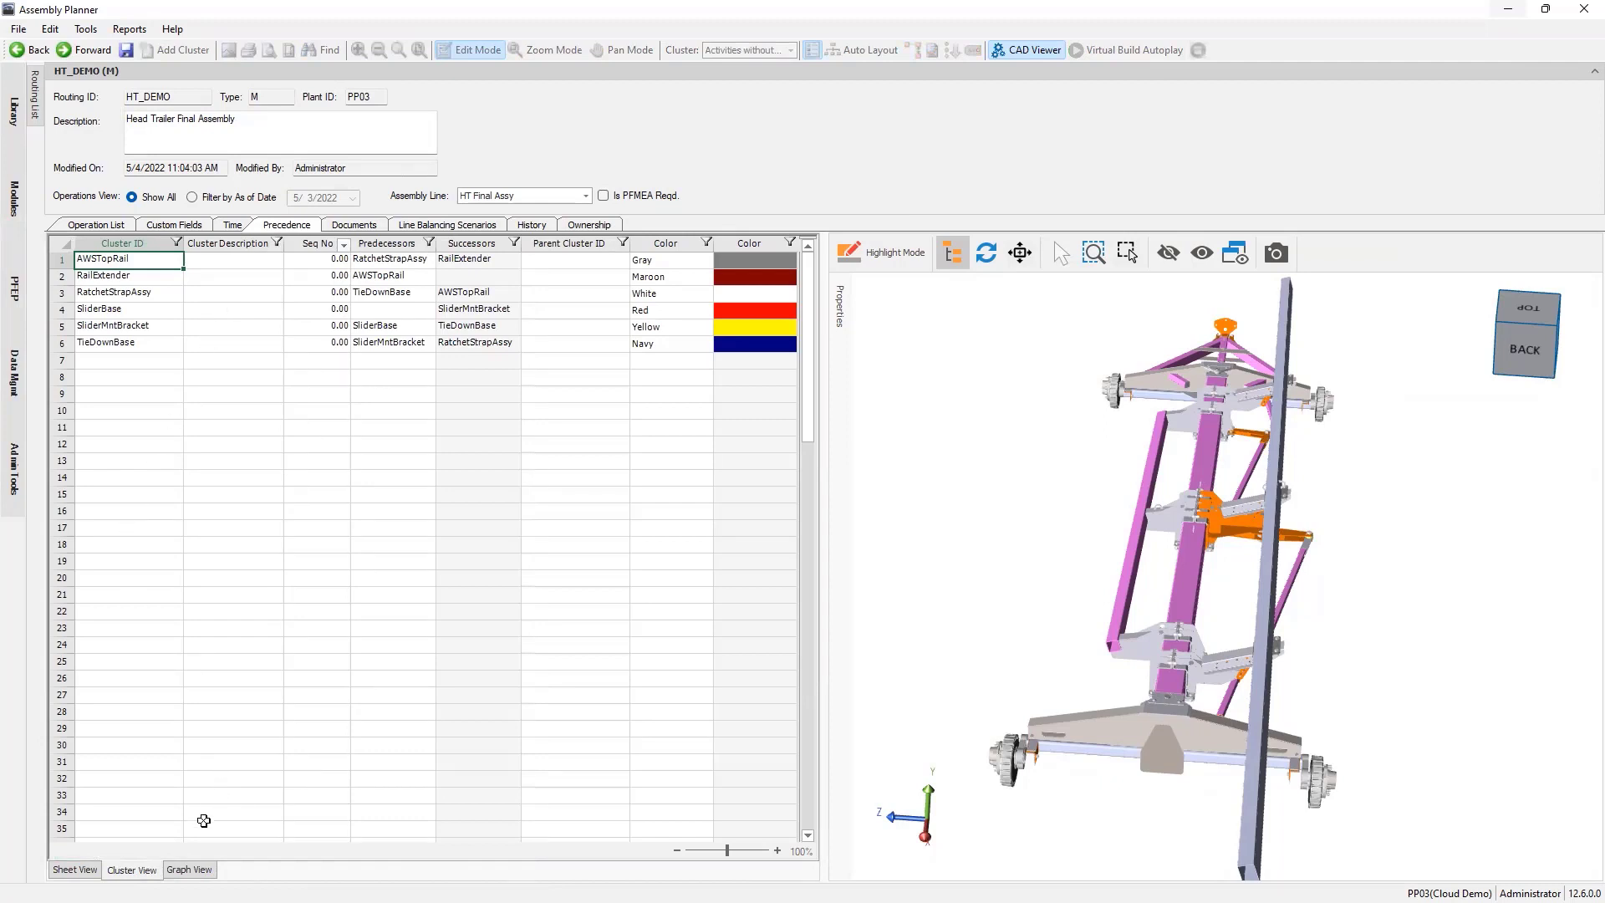
{"action": "left_click", "coordinate": [189, 870]}
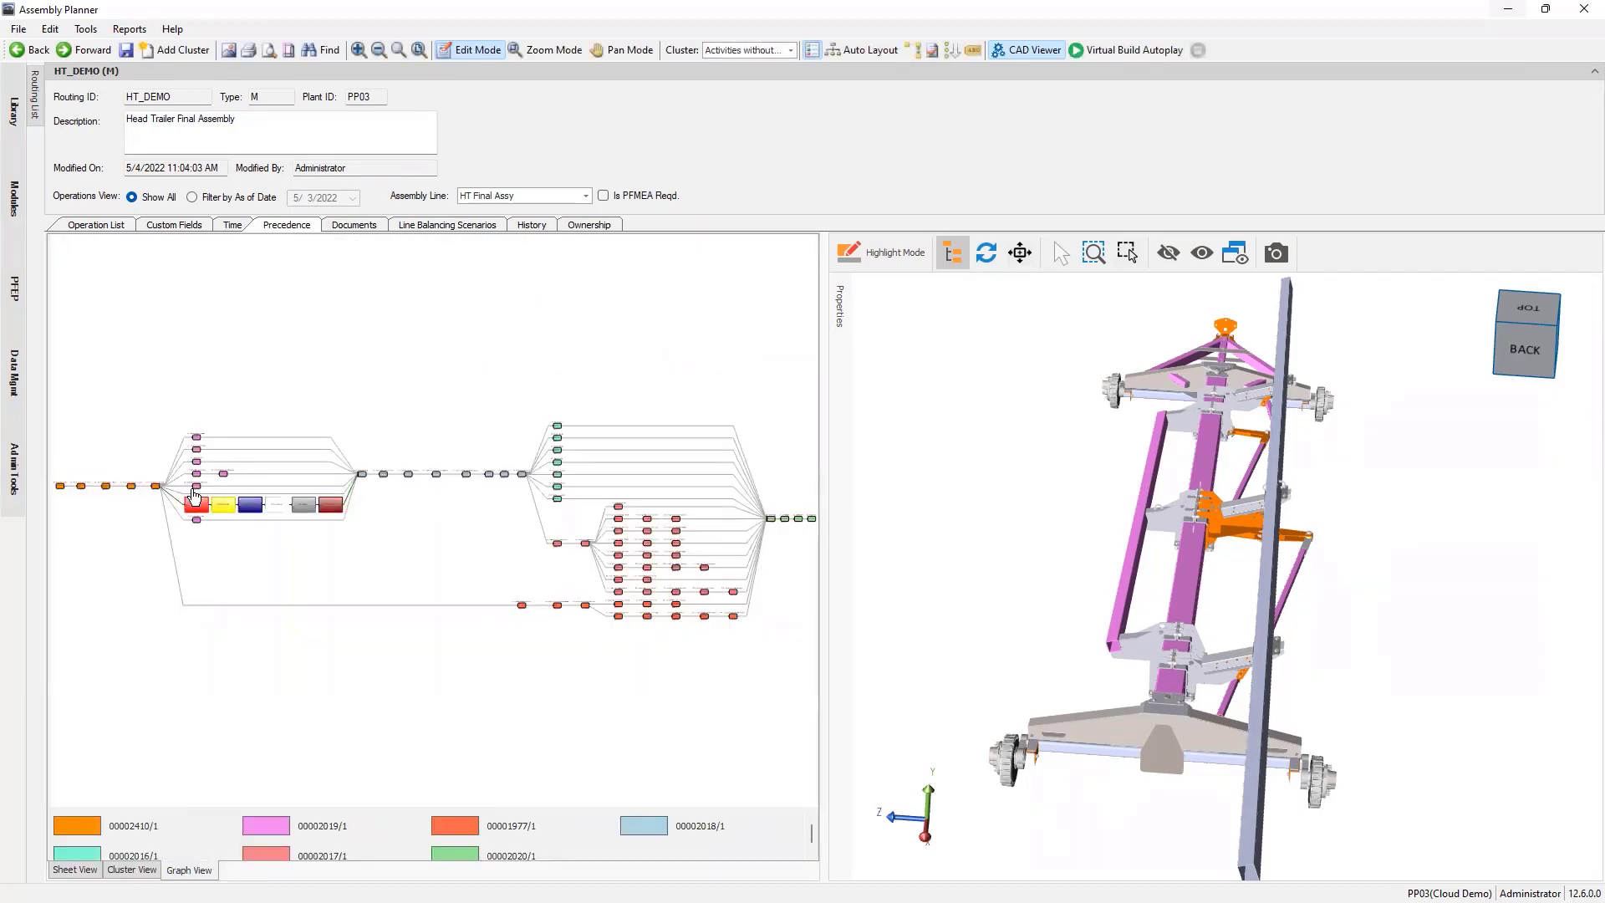
Display the Install Slow Moving Vehicle sign activity's part in the 3D model and open that activity's properties.
{"action": "scroll", "coordinate": [158, 481], "scroll_direction": "up", "scroll_amount": 3}
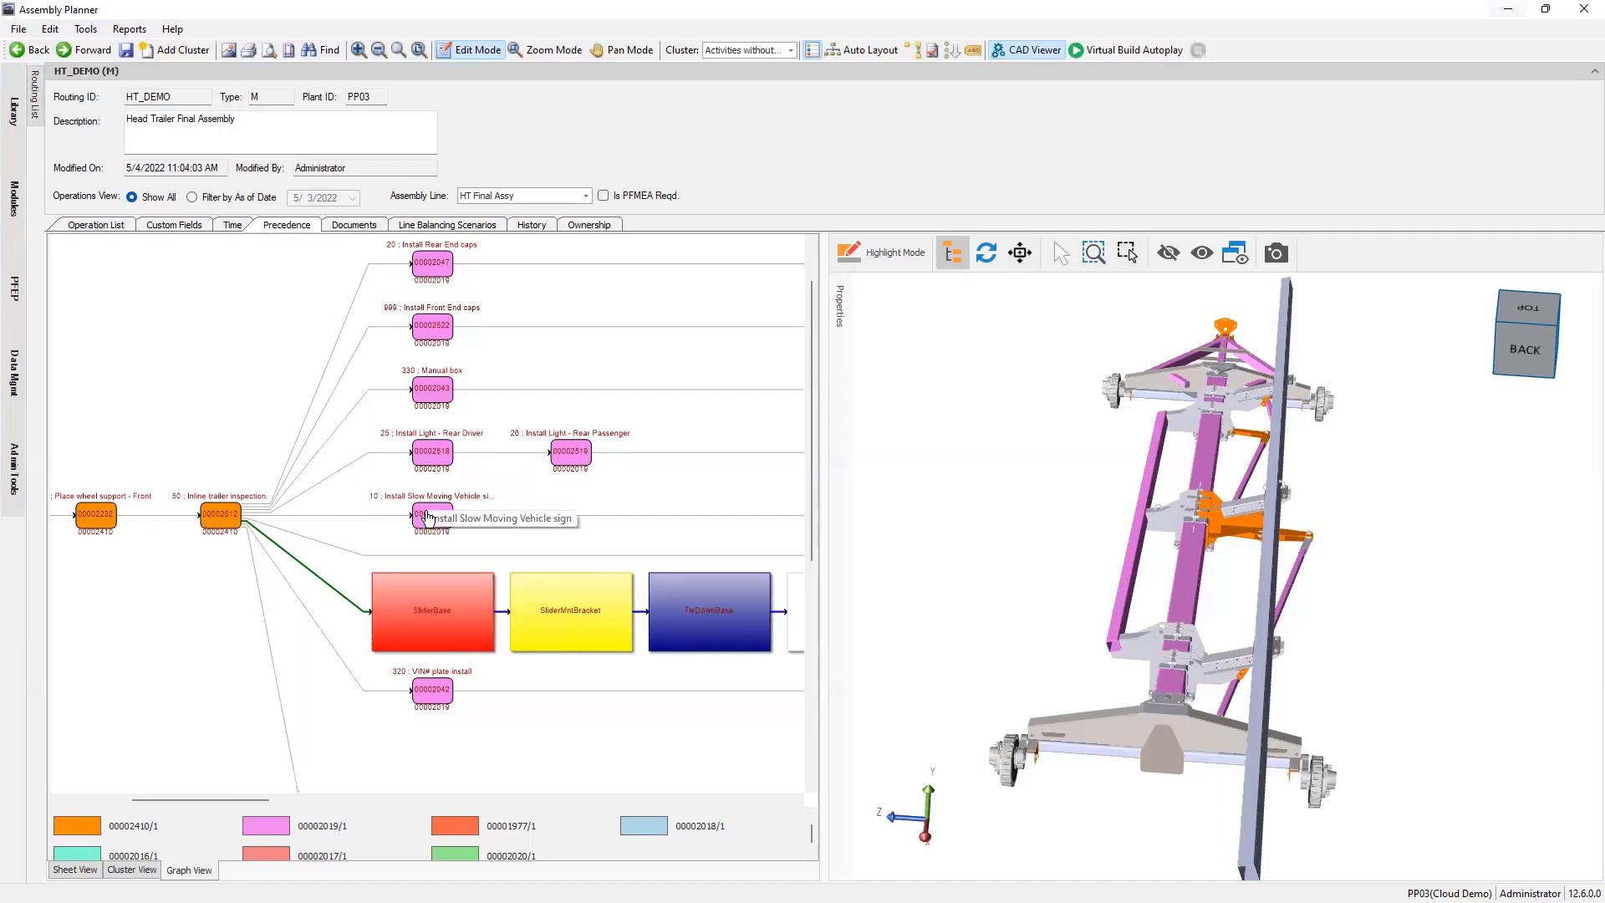
{"action": "left_click", "coordinate": [428, 516]}
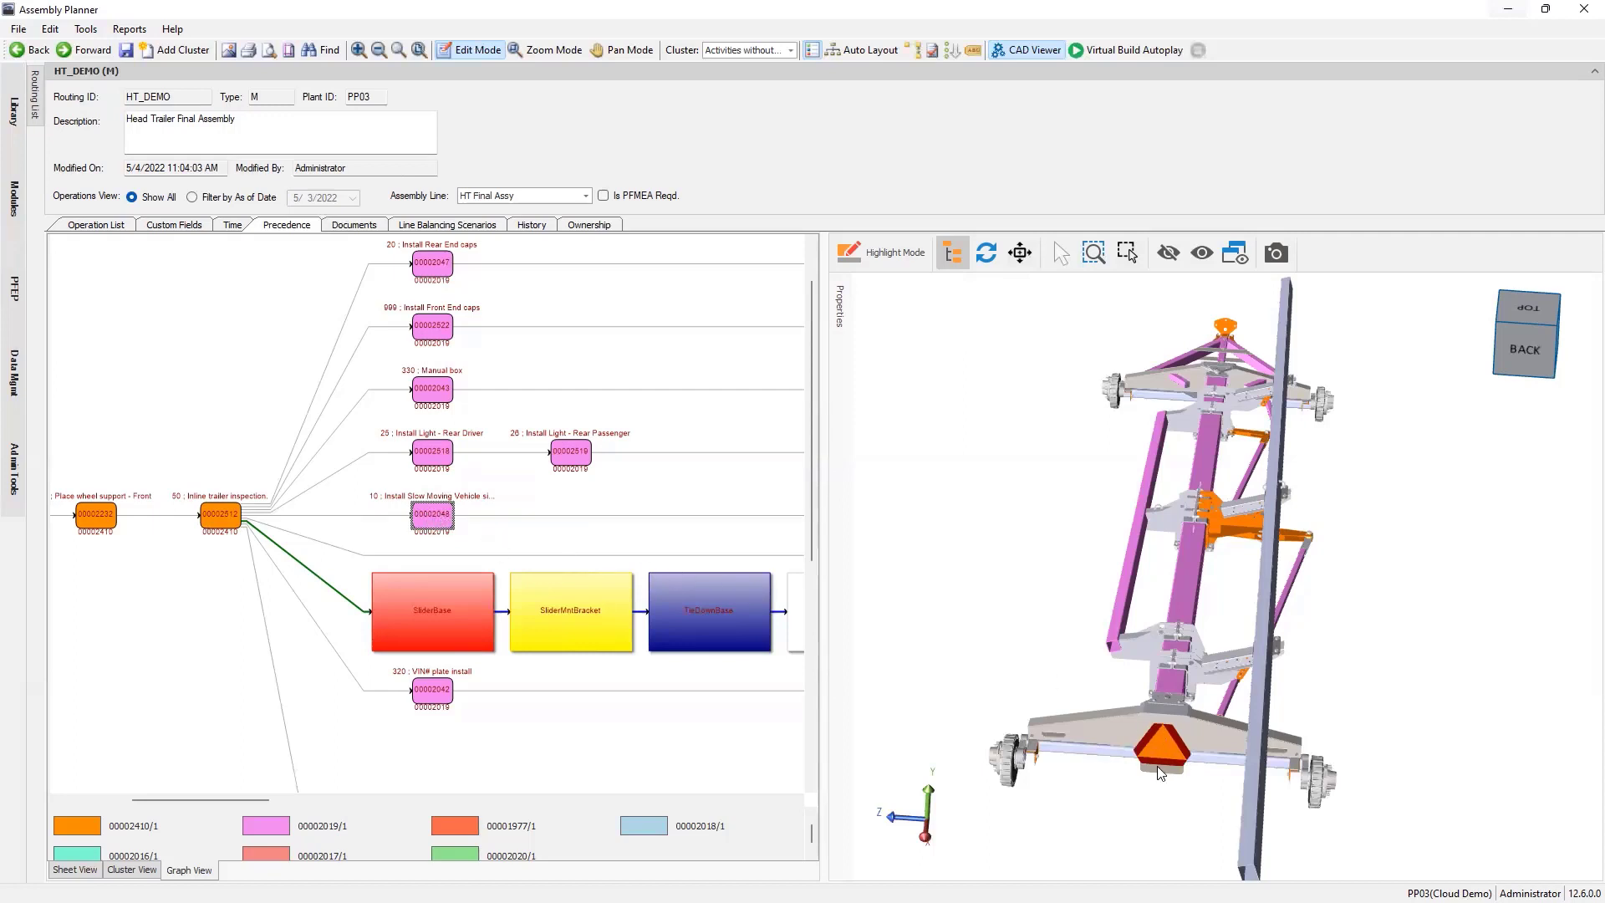
{"action": "right_click", "coordinate": [424, 512]}
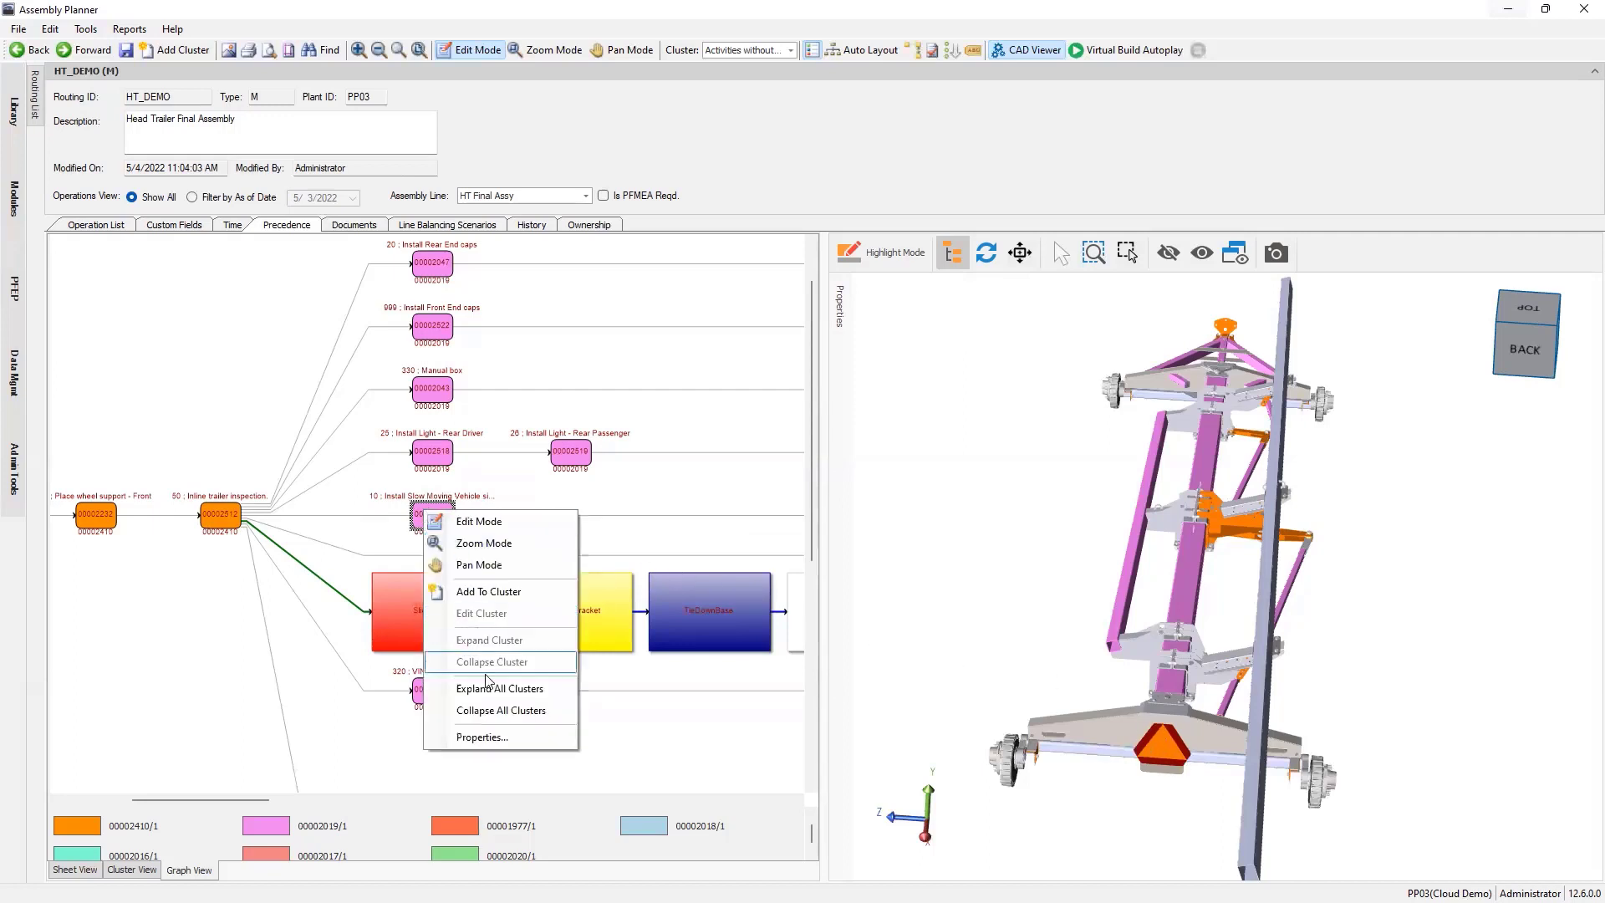
{"action": "left_click", "coordinate": [495, 737]}
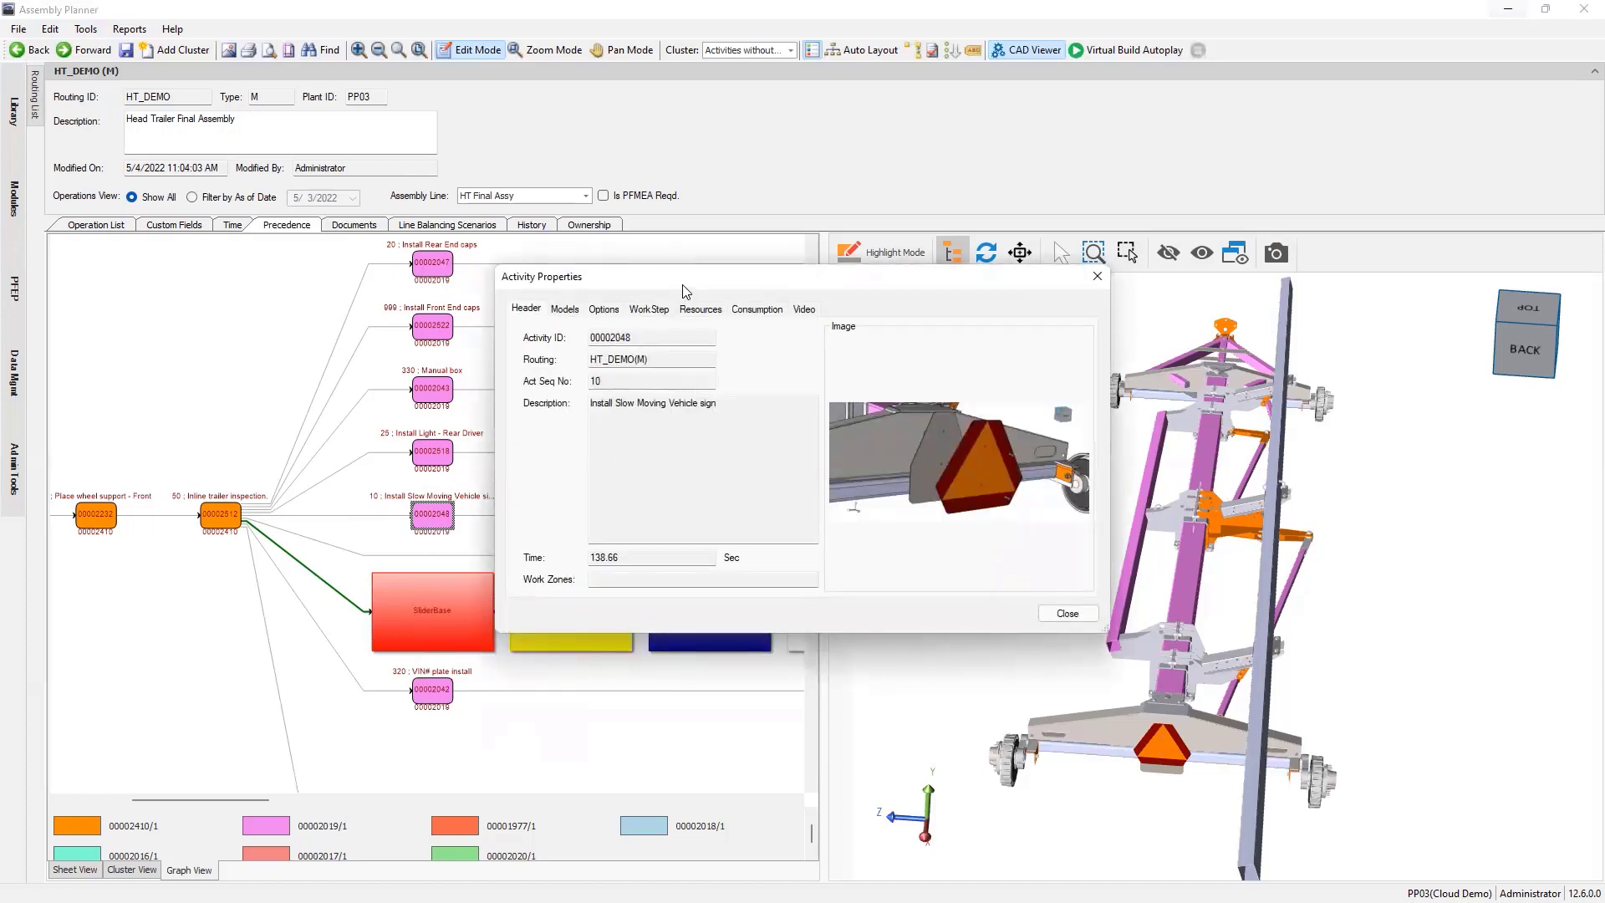
Review the activity's header, models, options, work steps, resources, consumption and video, and close its properties.
{"action": "left_click_drag", "start_coordinate": [687, 288], "coordinate": [625, 289]}
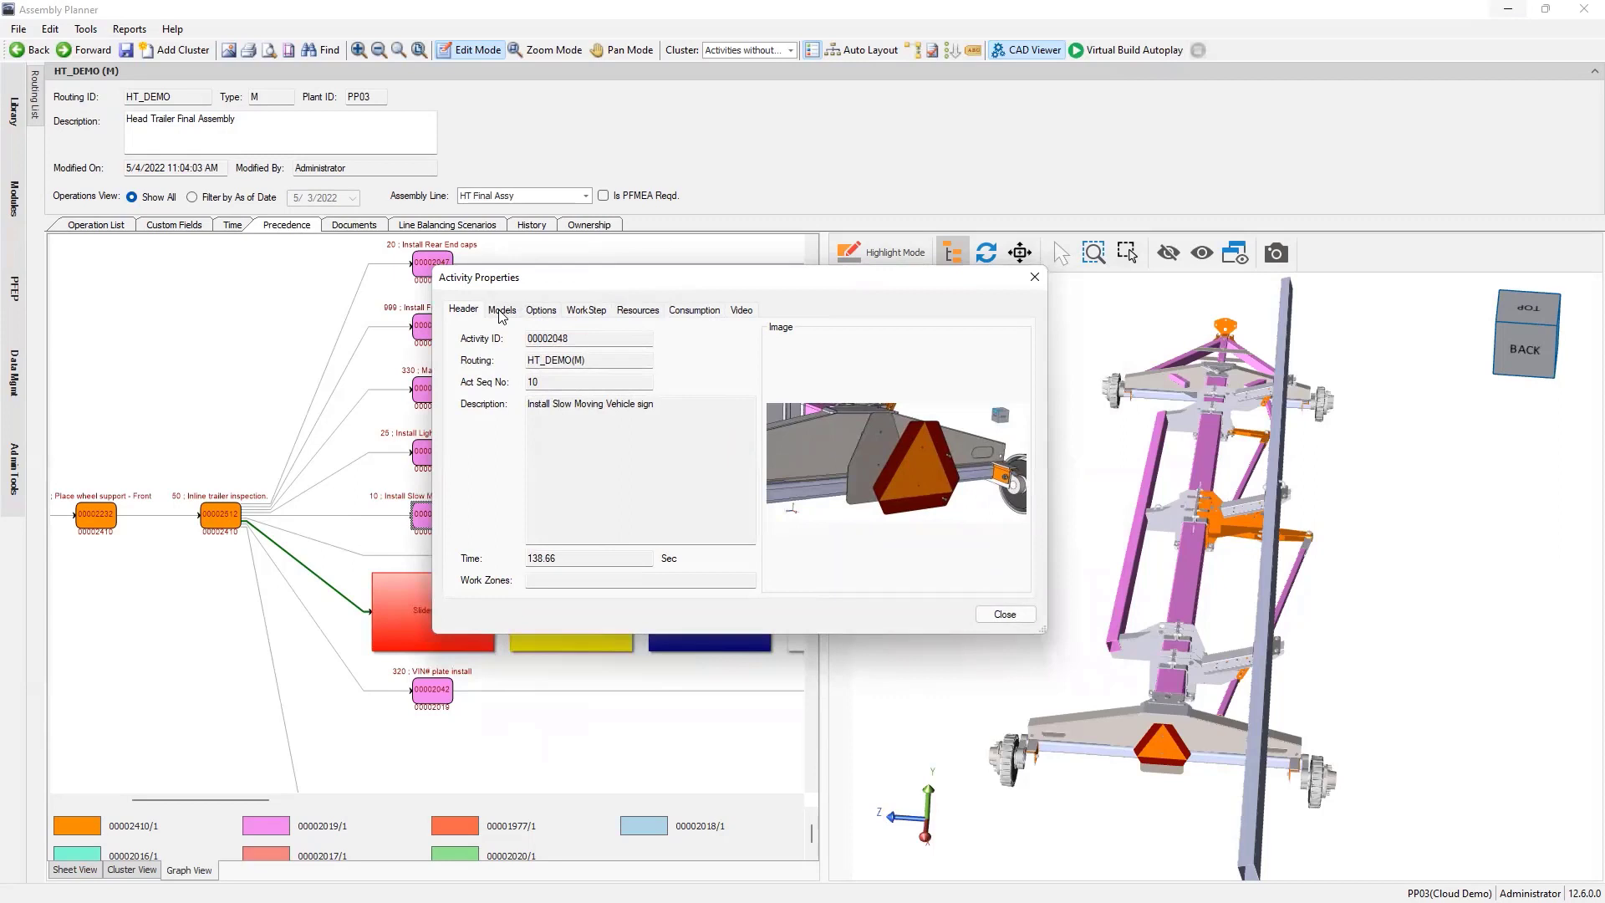
{"action": "left_click", "coordinate": [630, 409]}
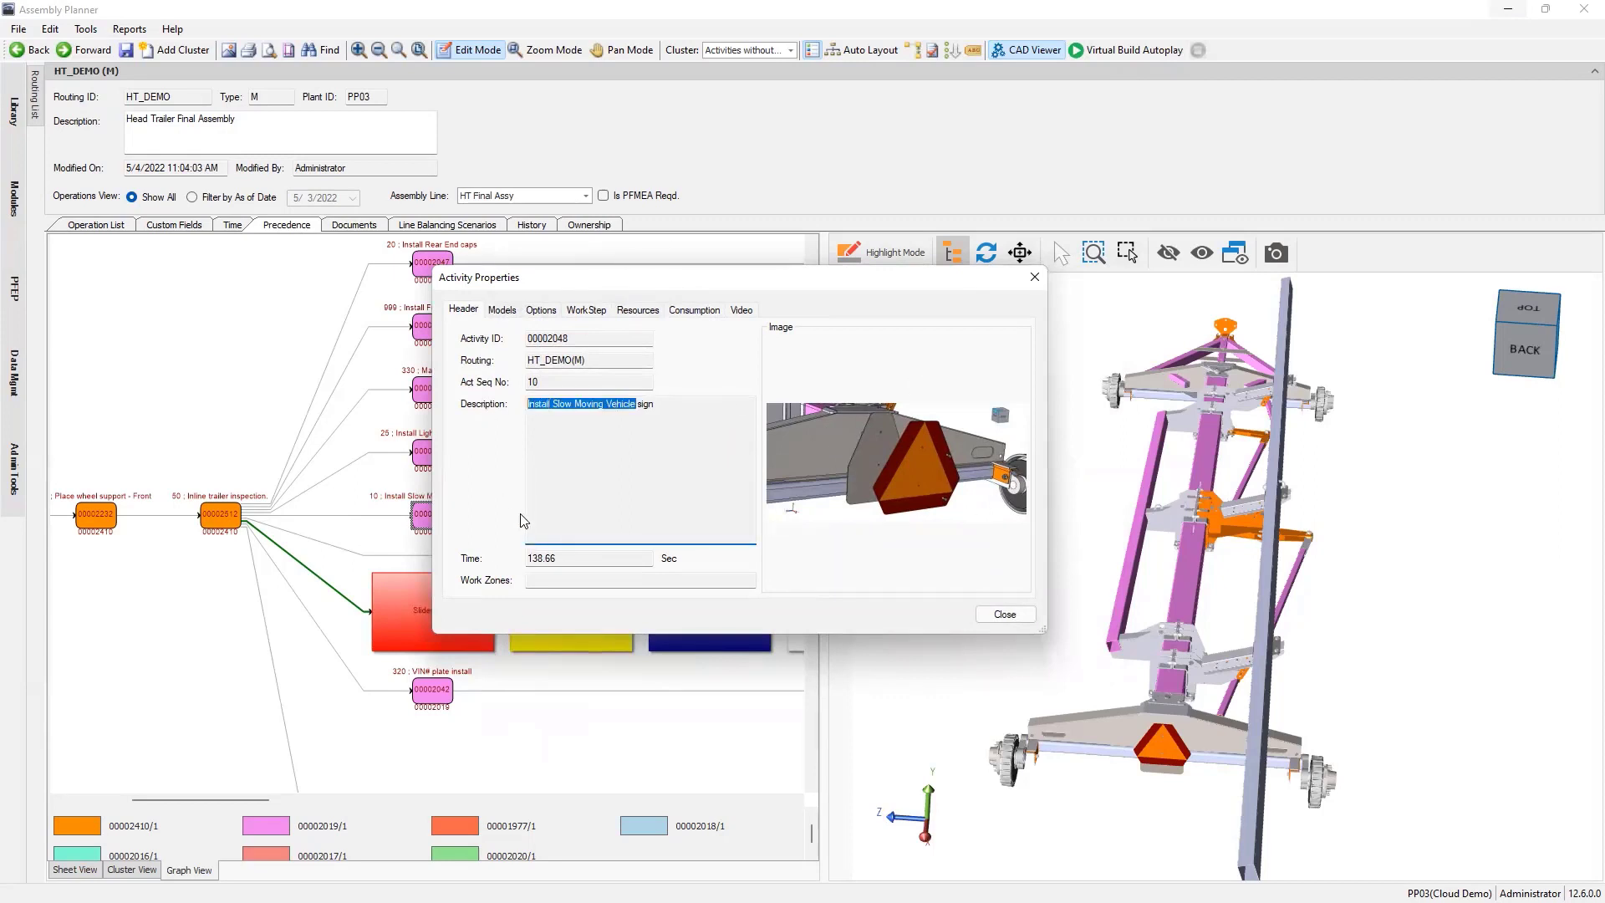
{"action": "left_click", "coordinate": [536, 558]}
{"action": "left_click", "coordinate": [505, 311]}
{"action": "left_click", "coordinate": [539, 312]}
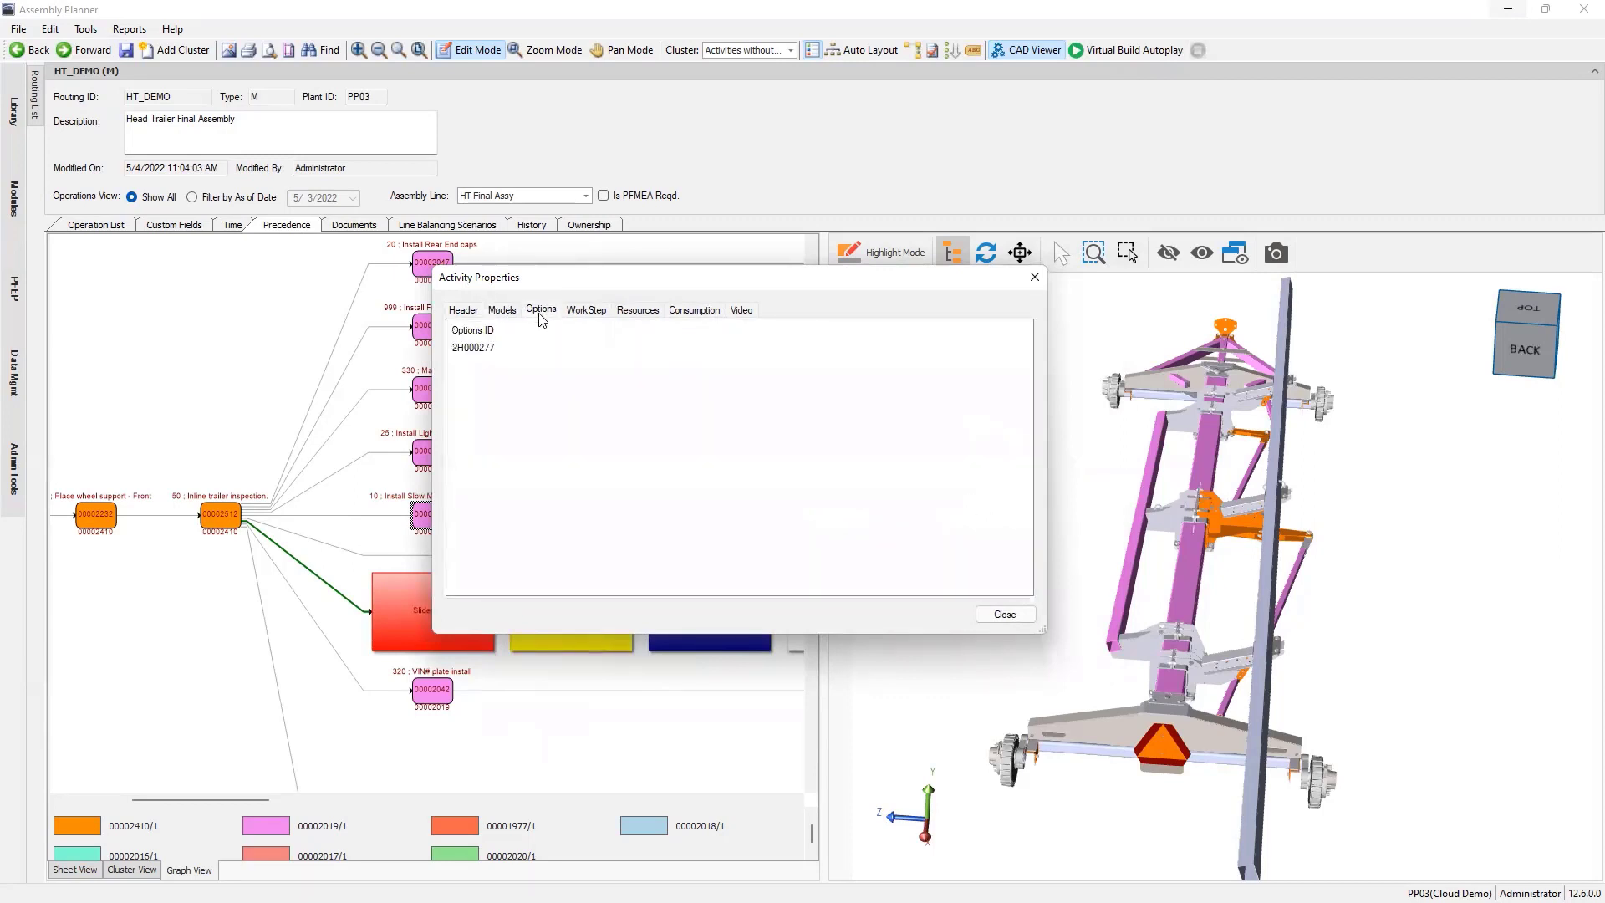
{"action": "left_click", "coordinate": [596, 311]}
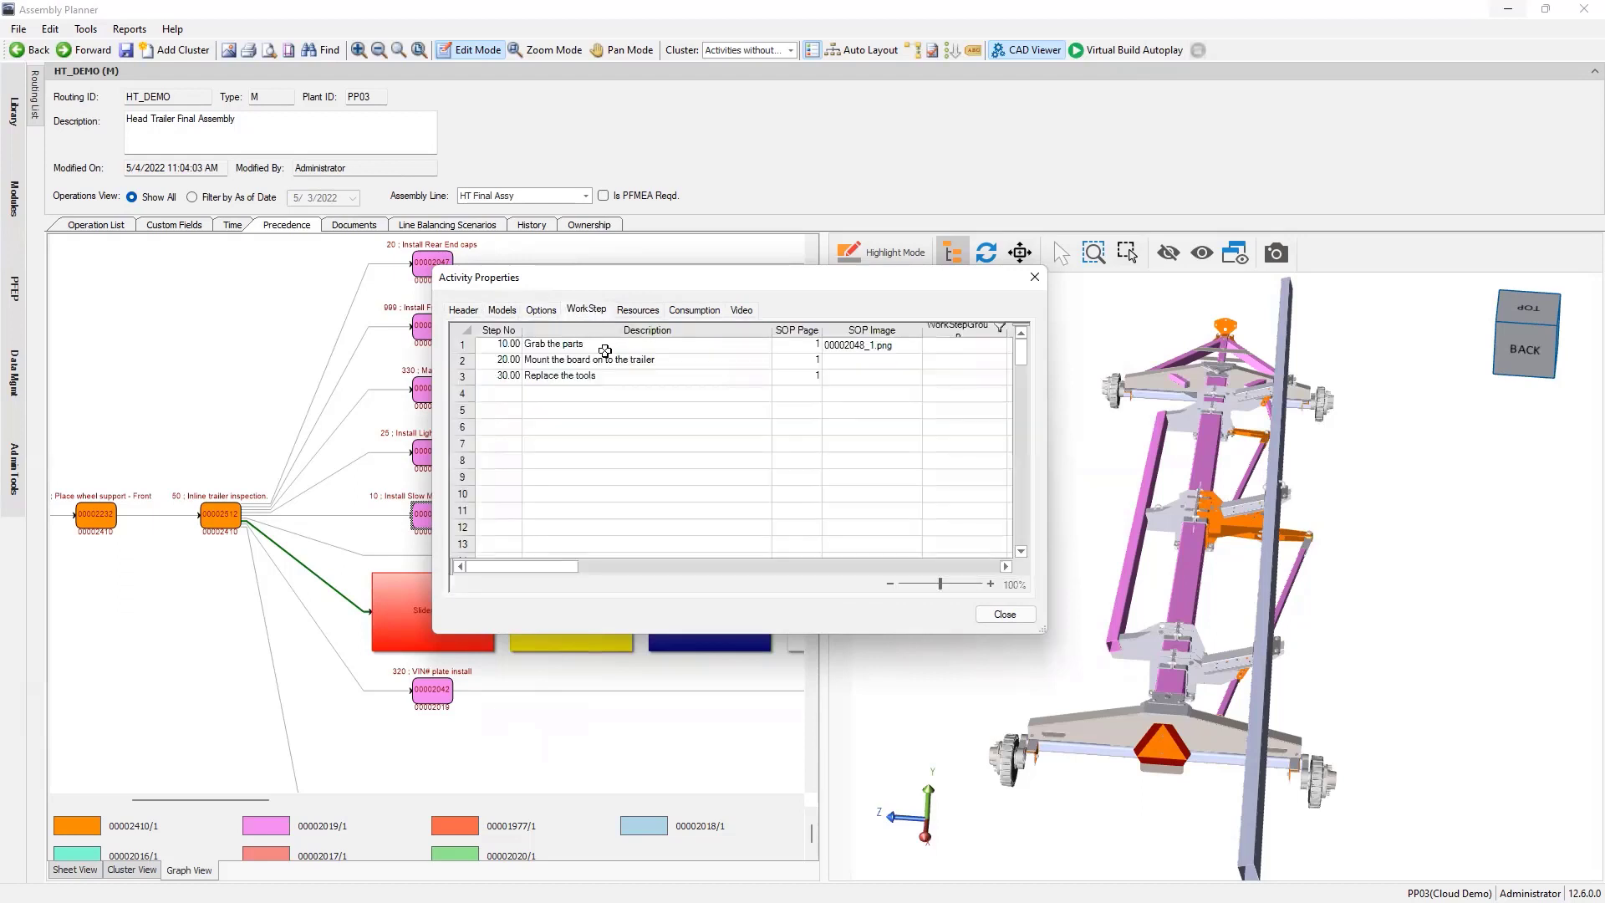
{"action": "left_click", "coordinate": [636, 310]}
{"action": "left_click", "coordinate": [708, 309]}
{"action": "left_click", "coordinate": [741, 311]}
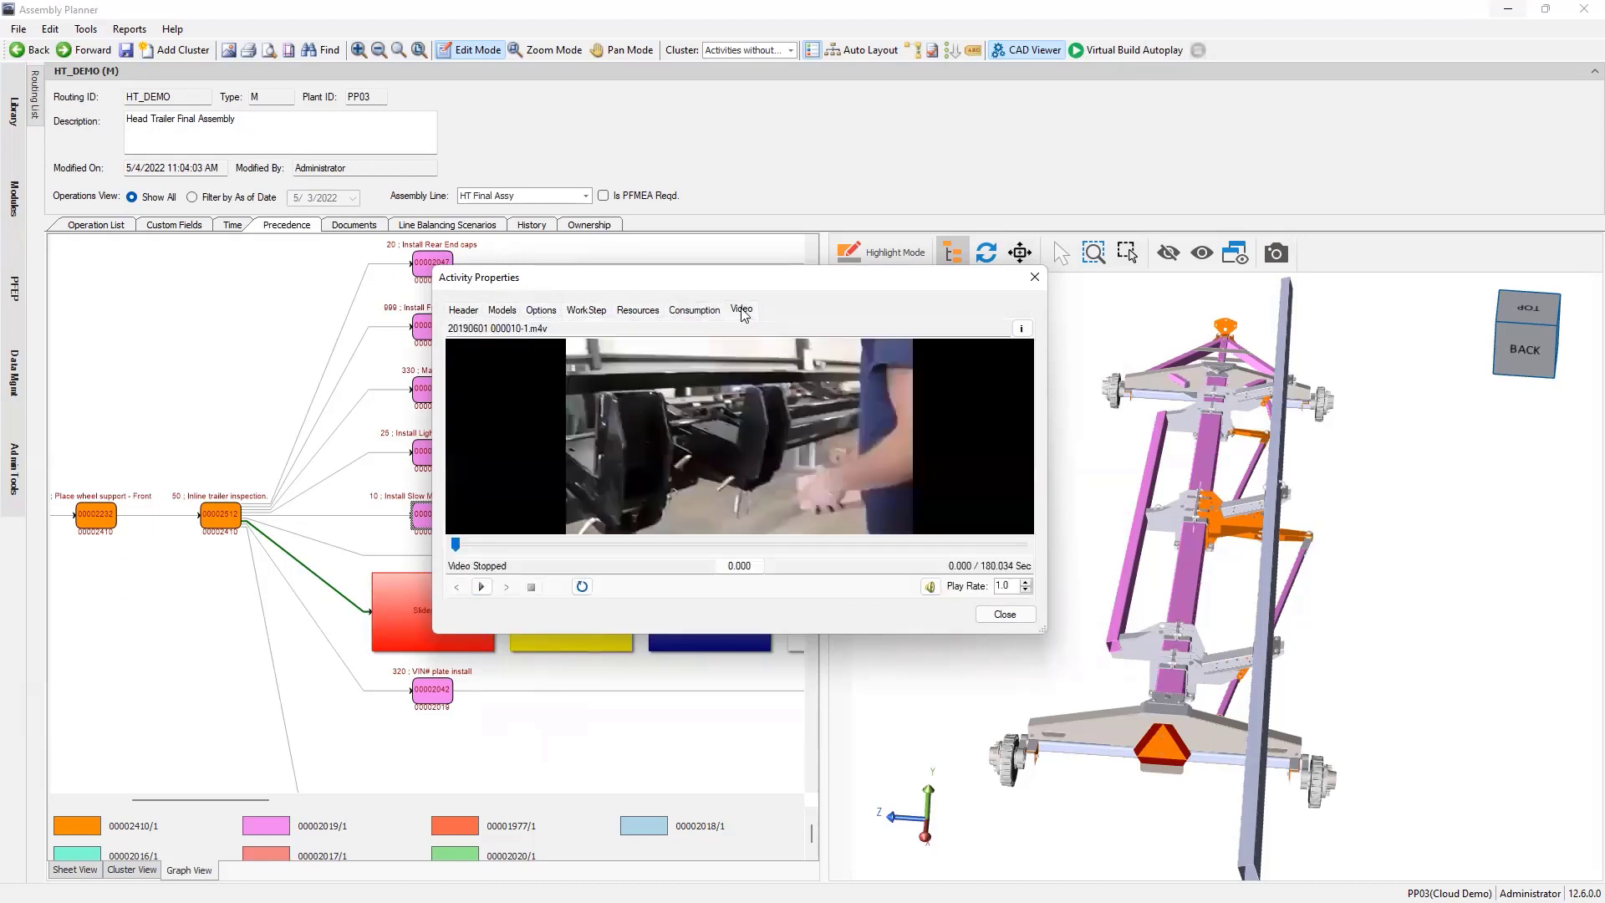
{"action": "left_click", "coordinate": [466, 311]}
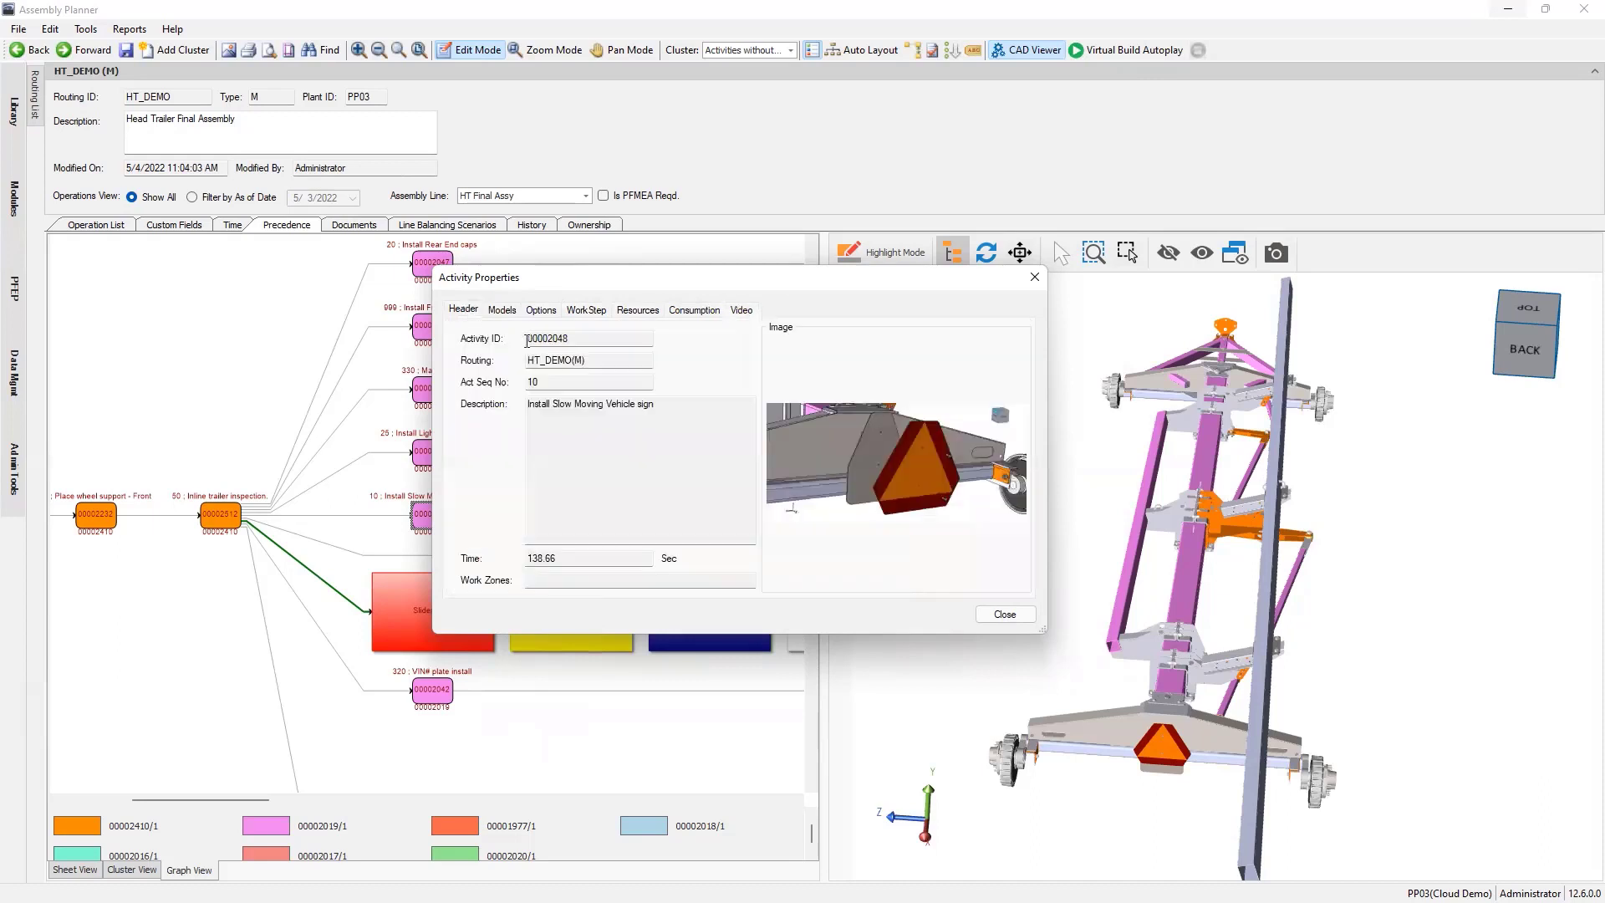
{"action": "left_click", "coordinate": [1007, 613]}
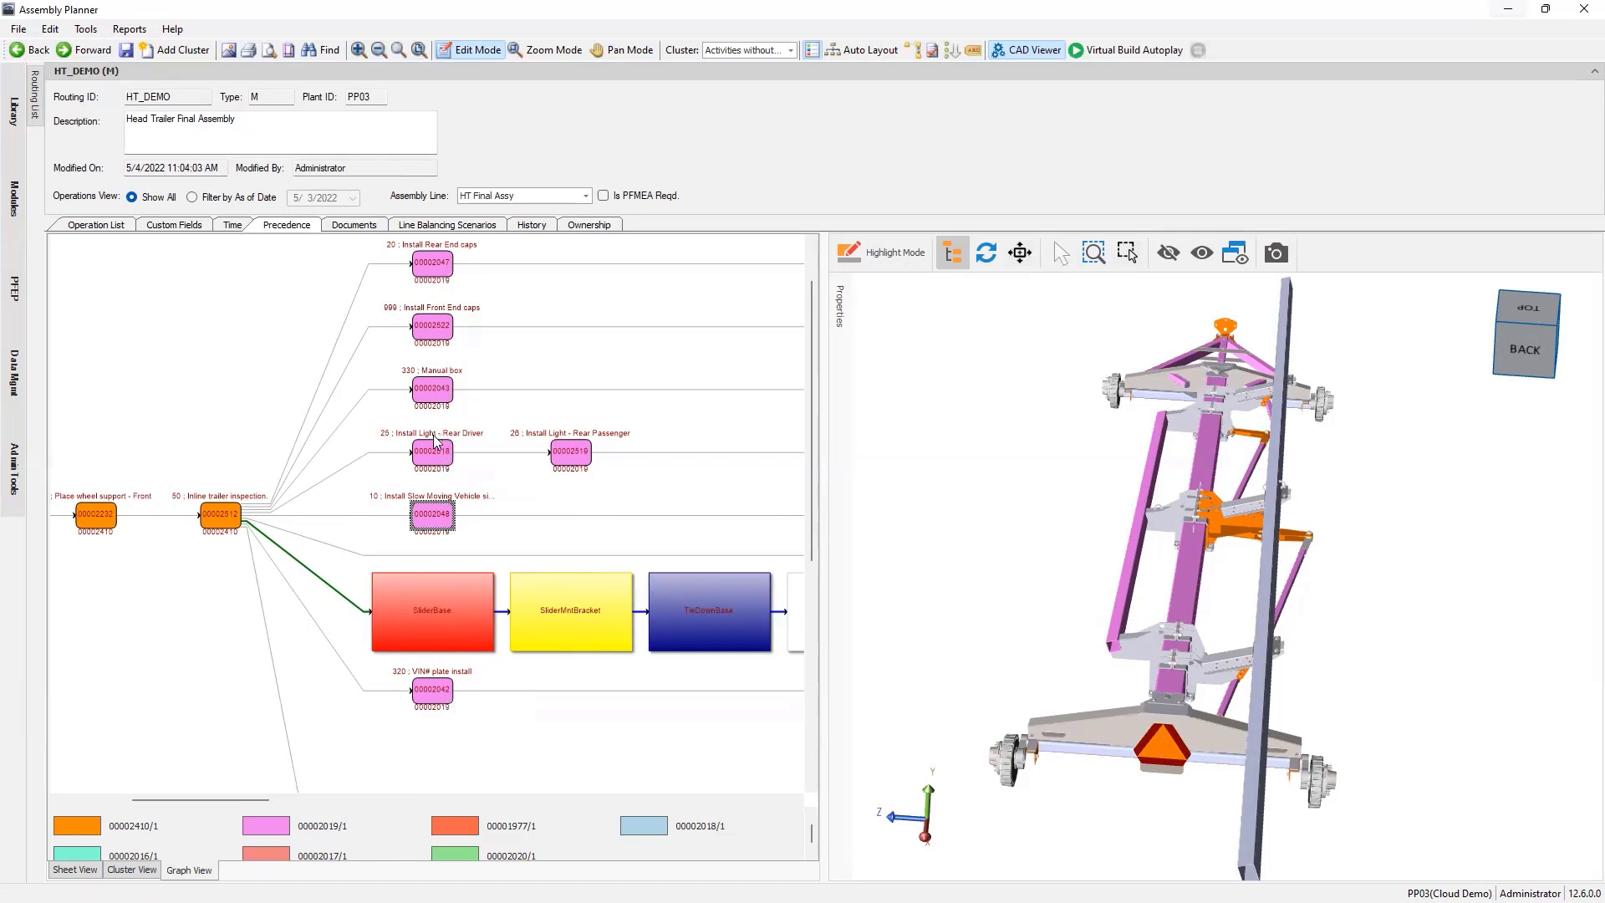
Display in the 3D model the parts of Install Rear End caps and the SliderBase, SliderMntBracket, TieDownBase and RatchetStrapAssy clusters.
{"action": "left_click", "coordinate": [432, 264]}
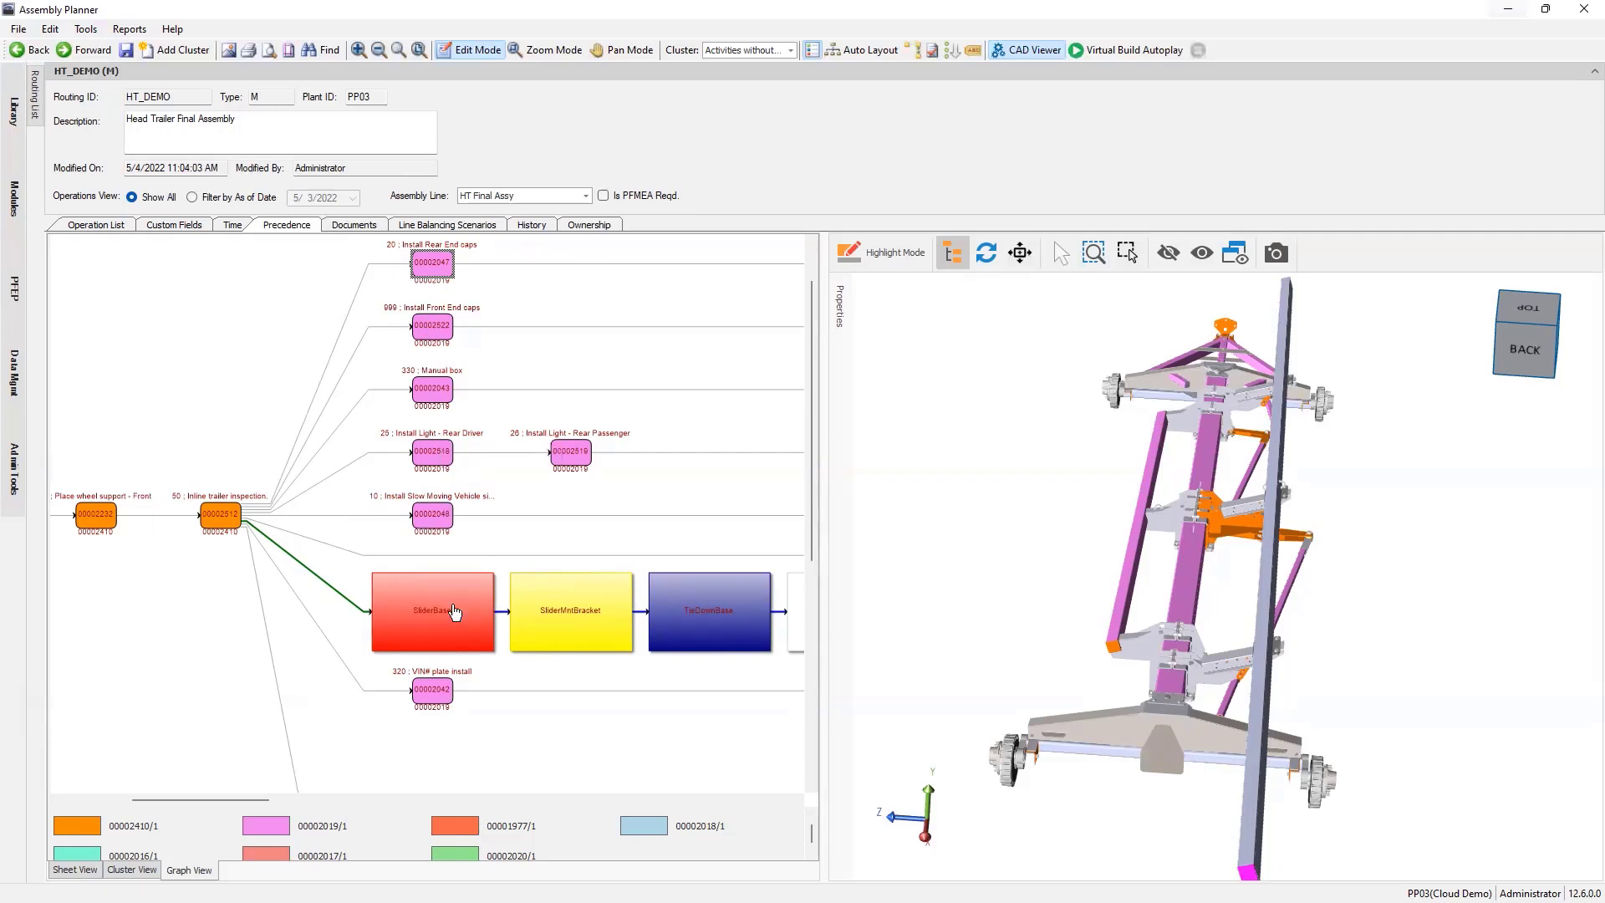
{"action": "left_click", "coordinate": [478, 612]}
{"action": "scroll", "coordinate": [563, 594], "scroll_direction": "down", "scroll_amount": 2}
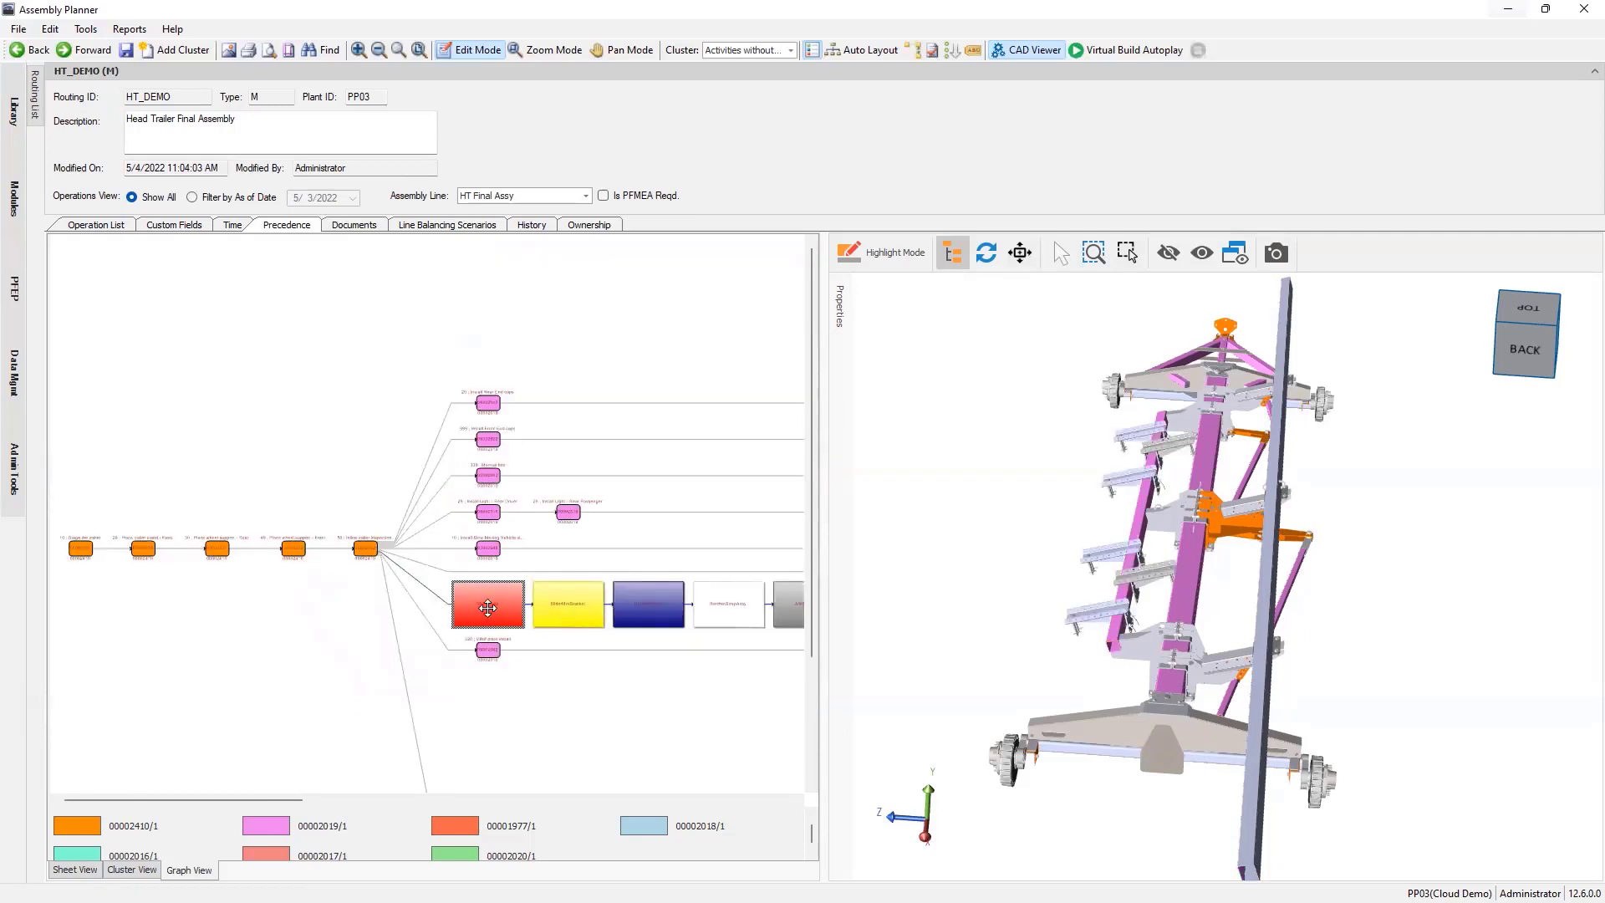
{"action": "left_click", "coordinate": [585, 607]}
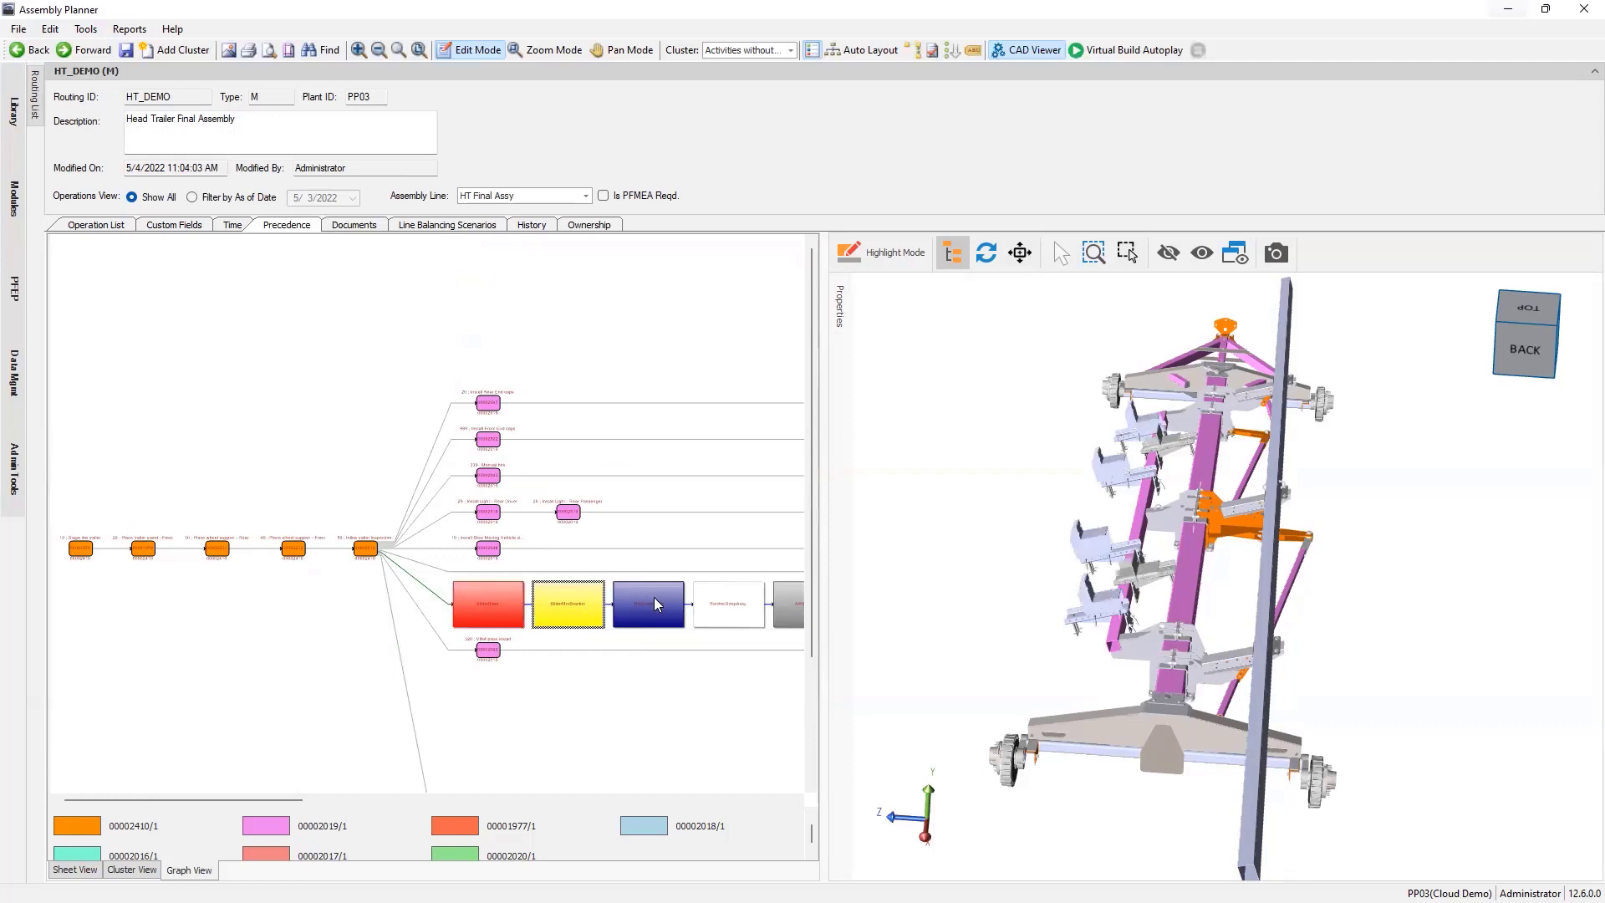
{"action": "left_click", "coordinate": [653, 597]}
{"action": "left_click", "coordinate": [756, 602]}
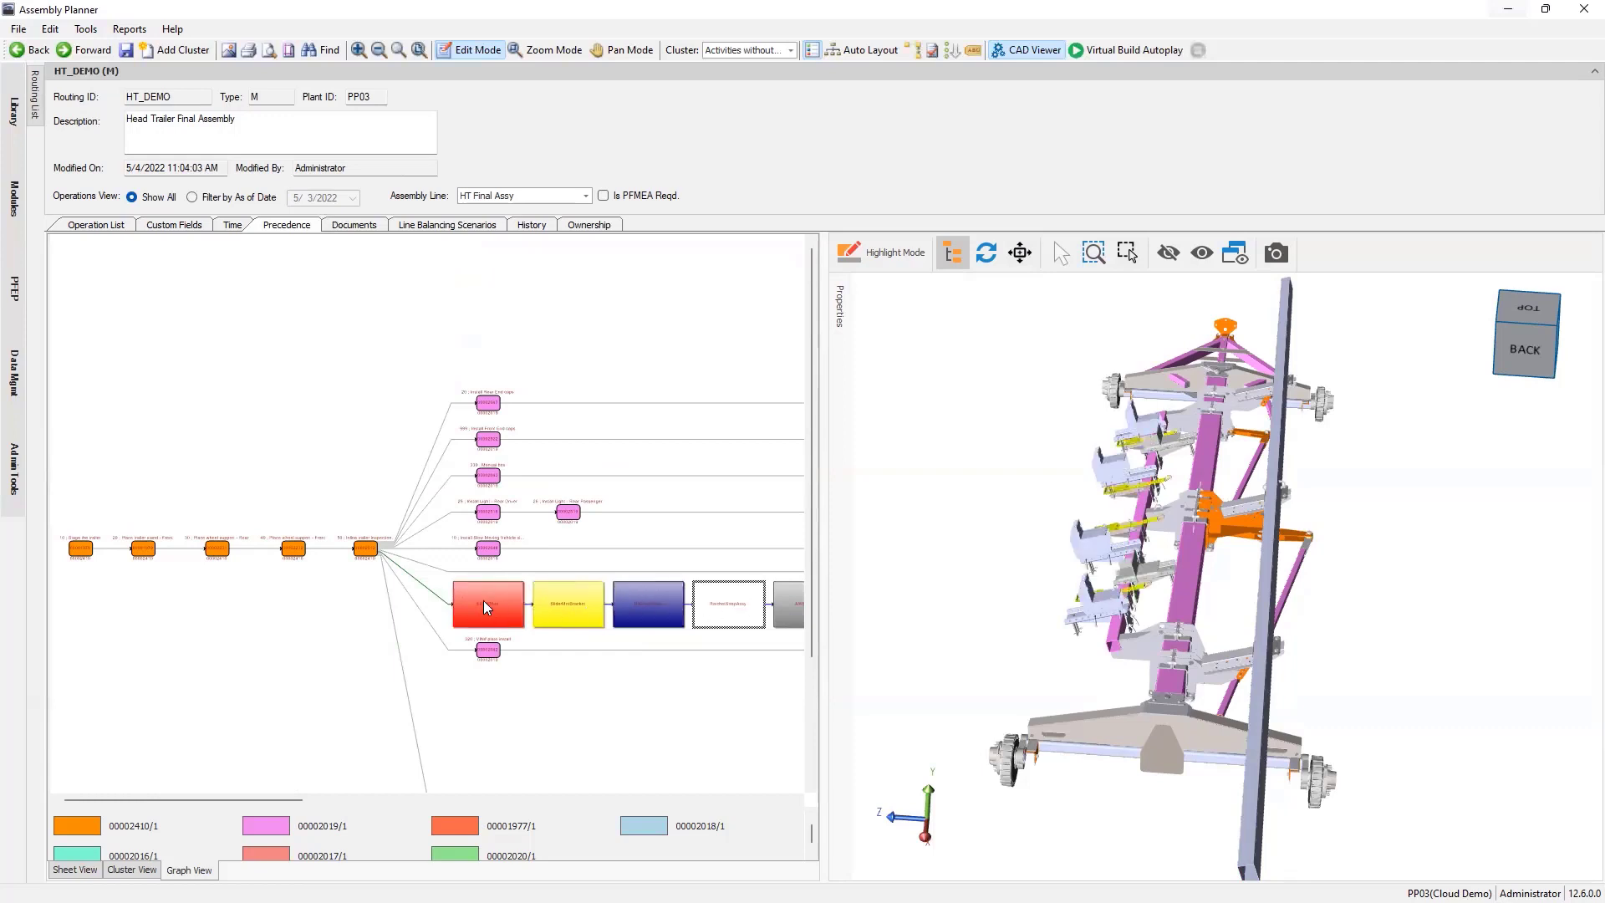
Expand all clusters in the precedence graph and inspect the individual activities in the SliderBase cluster.
{"action": "right_click", "coordinate": [487, 603]}
{"action": "left_click", "coordinate": [575, 780]}
{"action": "scroll", "coordinate": [133, 524], "scroll_direction": "up", "scroll_amount": 6}
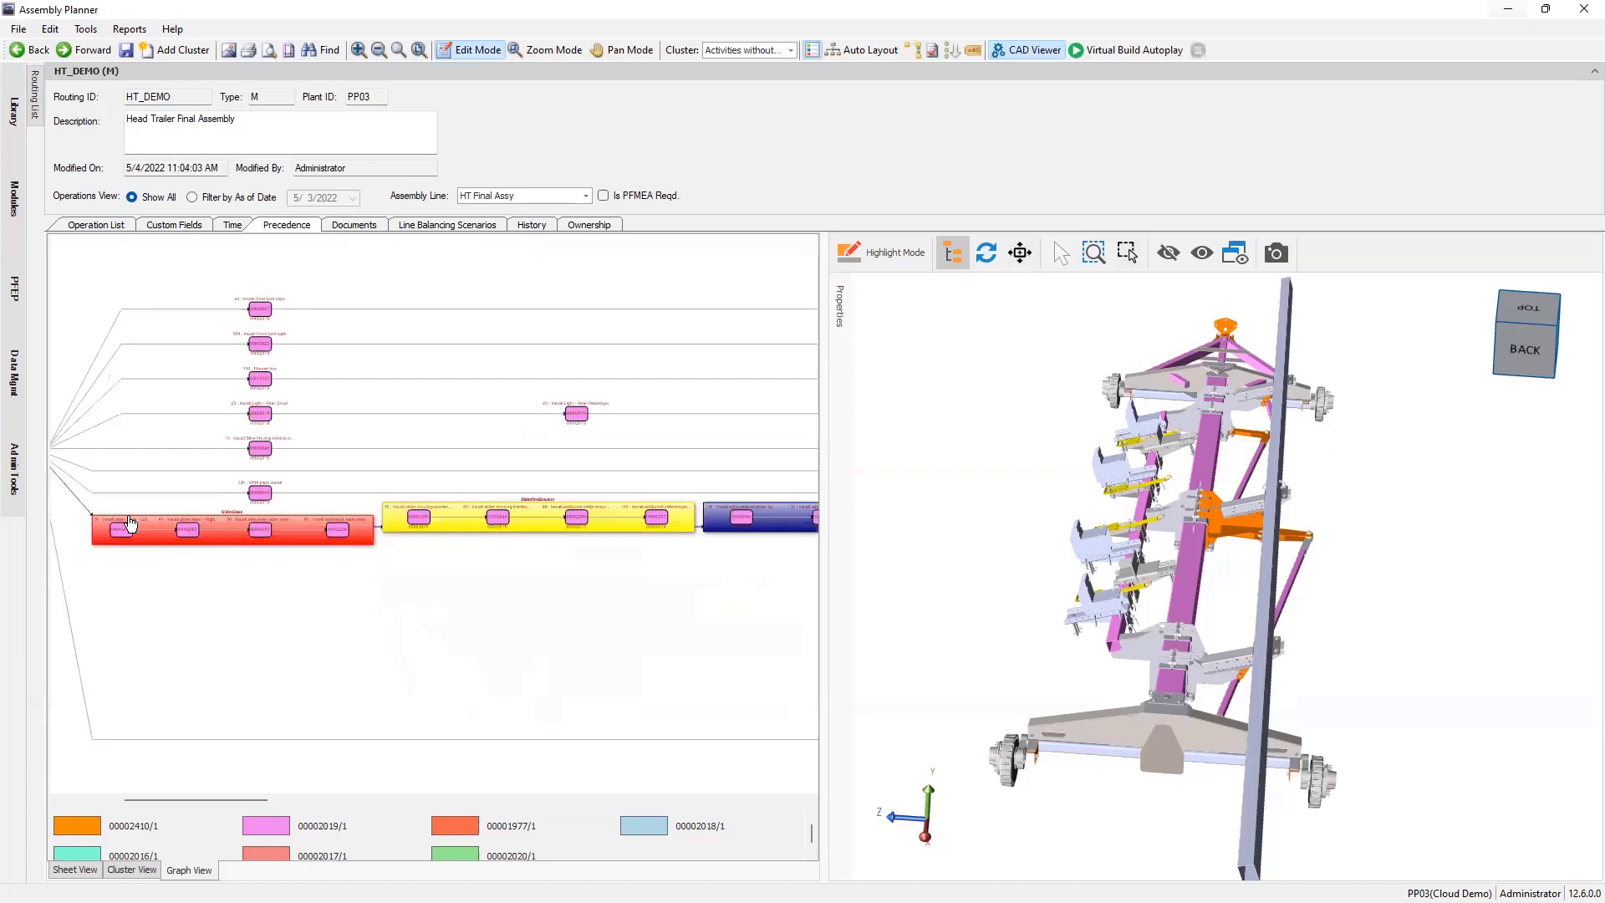
{"action": "scroll", "coordinate": [131, 524], "scroll_direction": "down", "scroll_amount": 5}
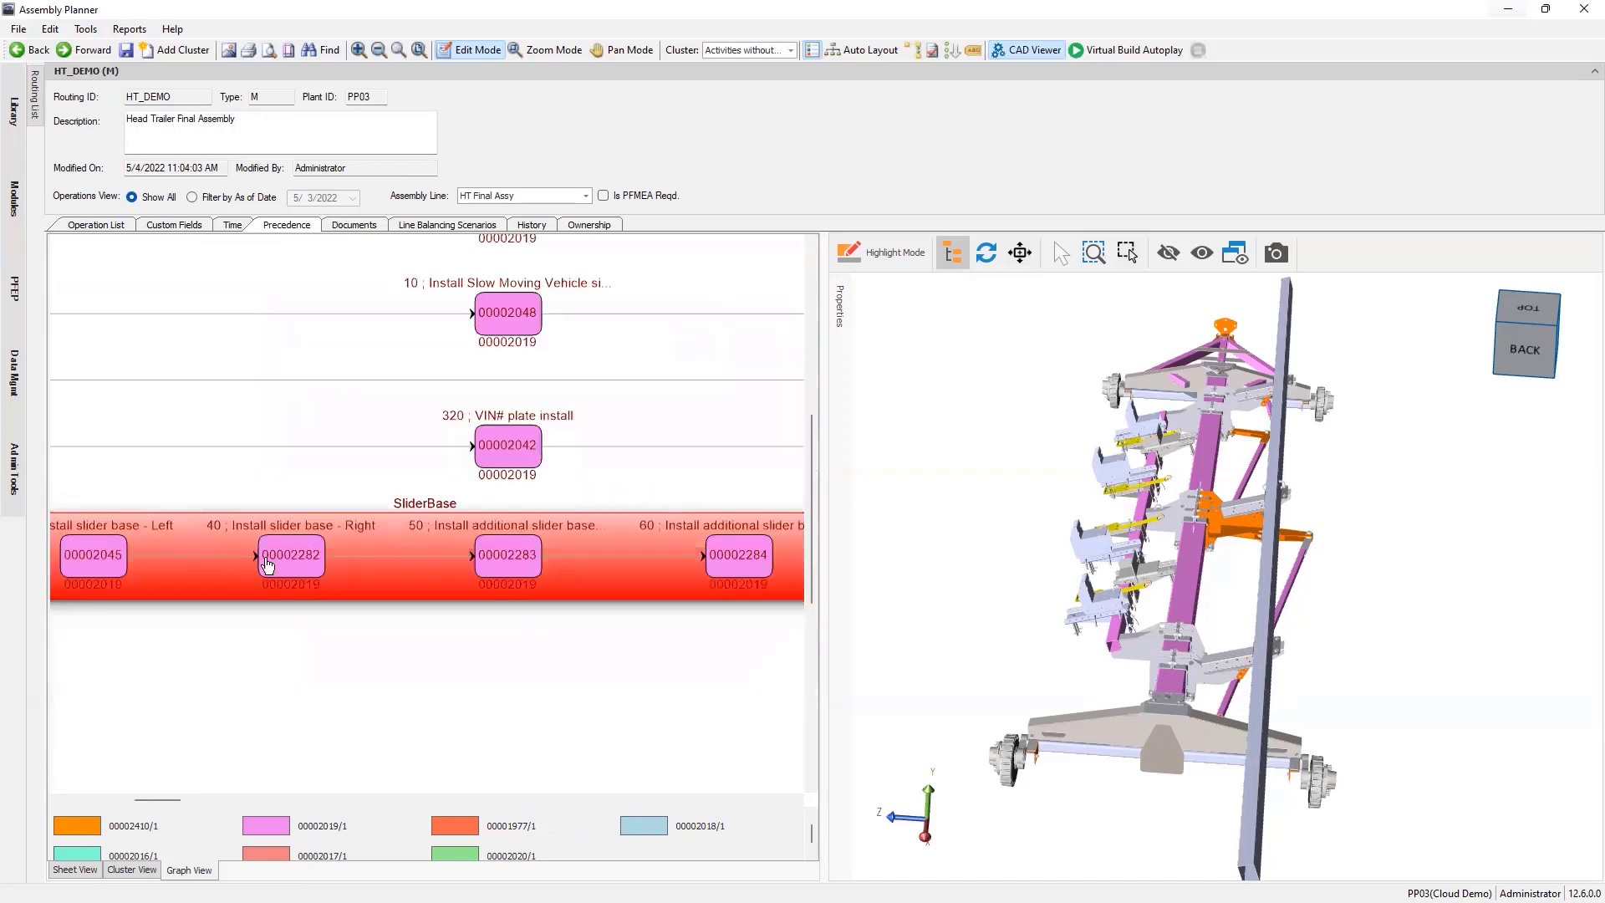
{"action": "scroll", "coordinate": [631, 552], "scroll_direction": "down", "scroll_amount": 2}
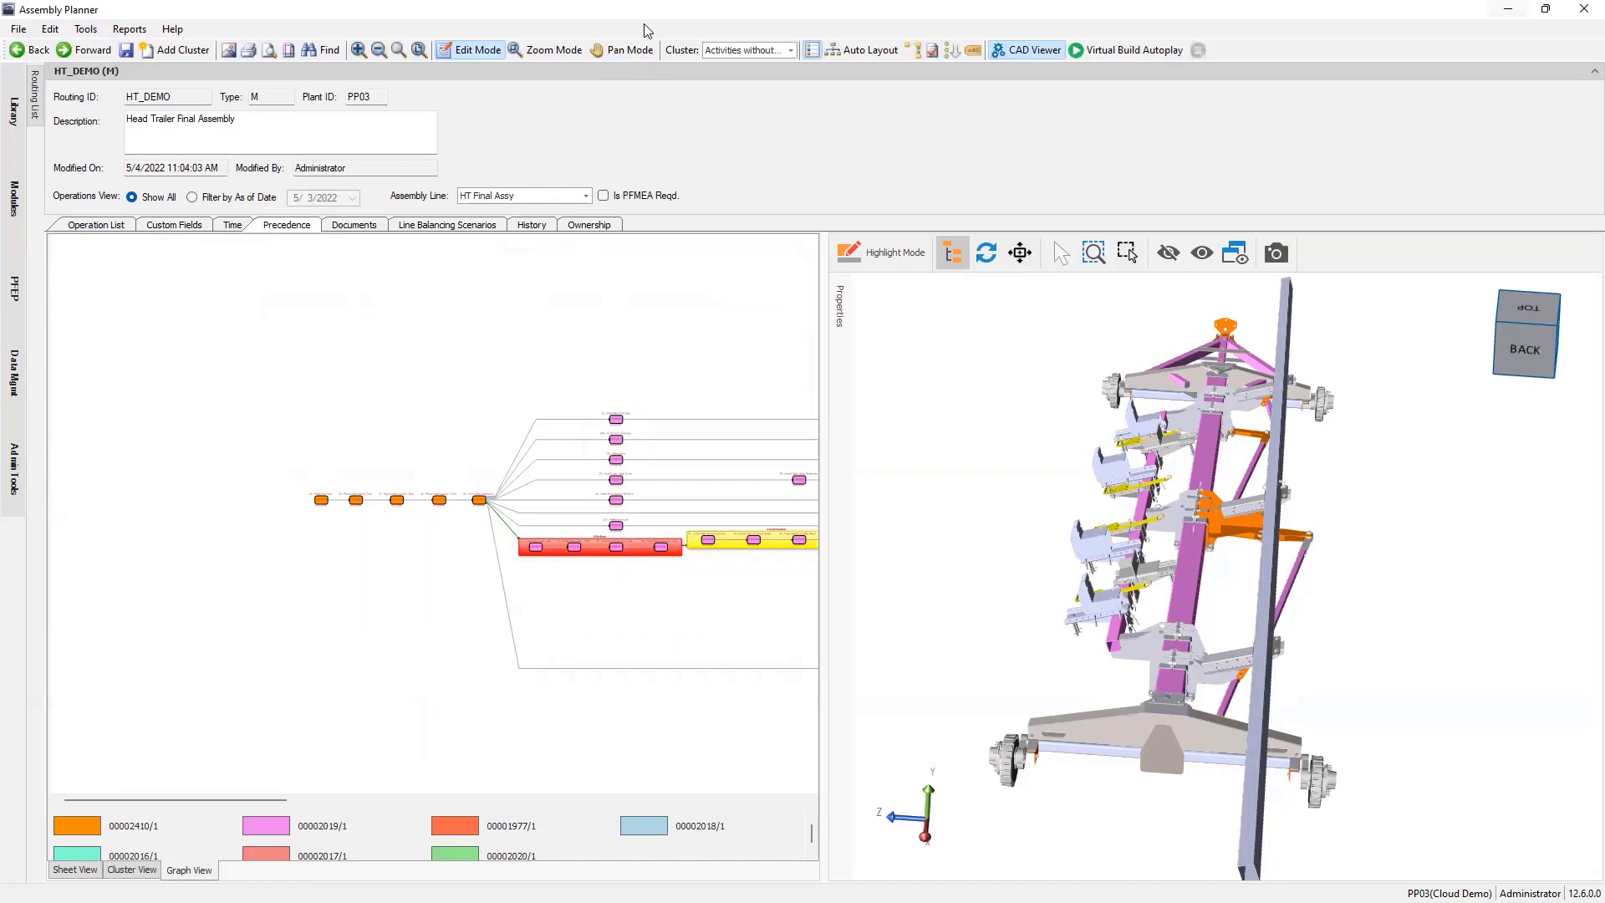
Examine the rest of the expanded precedence graph through to the fender and tire installation activities.
{"action": "left_click", "coordinate": [629, 49]}
{"action": "left_click_drag", "start_coordinate": [552, 343], "coordinate": [632, 396]}
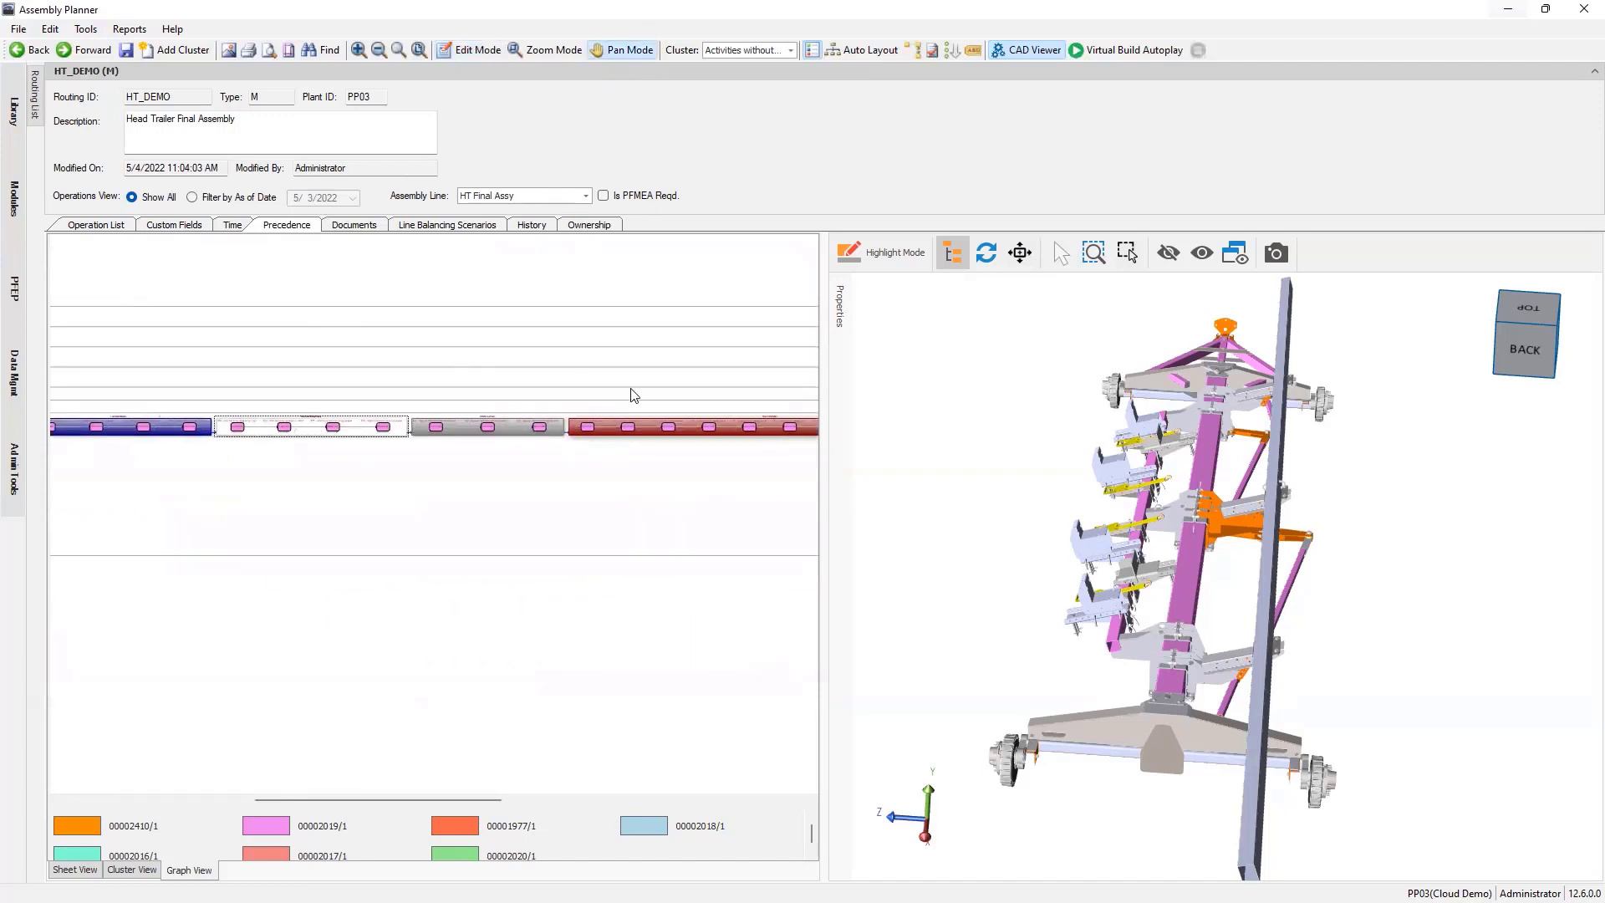
{"action": "scroll", "coordinate": [660, 393], "scroll_direction": "down", "scroll_amount": 5}
{"action": "left_click_drag", "start_coordinate": [763, 373], "coordinate": [613, 372]}
{"action": "scroll", "coordinate": [613, 413], "scroll_direction": "up", "scroll_amount": 3}
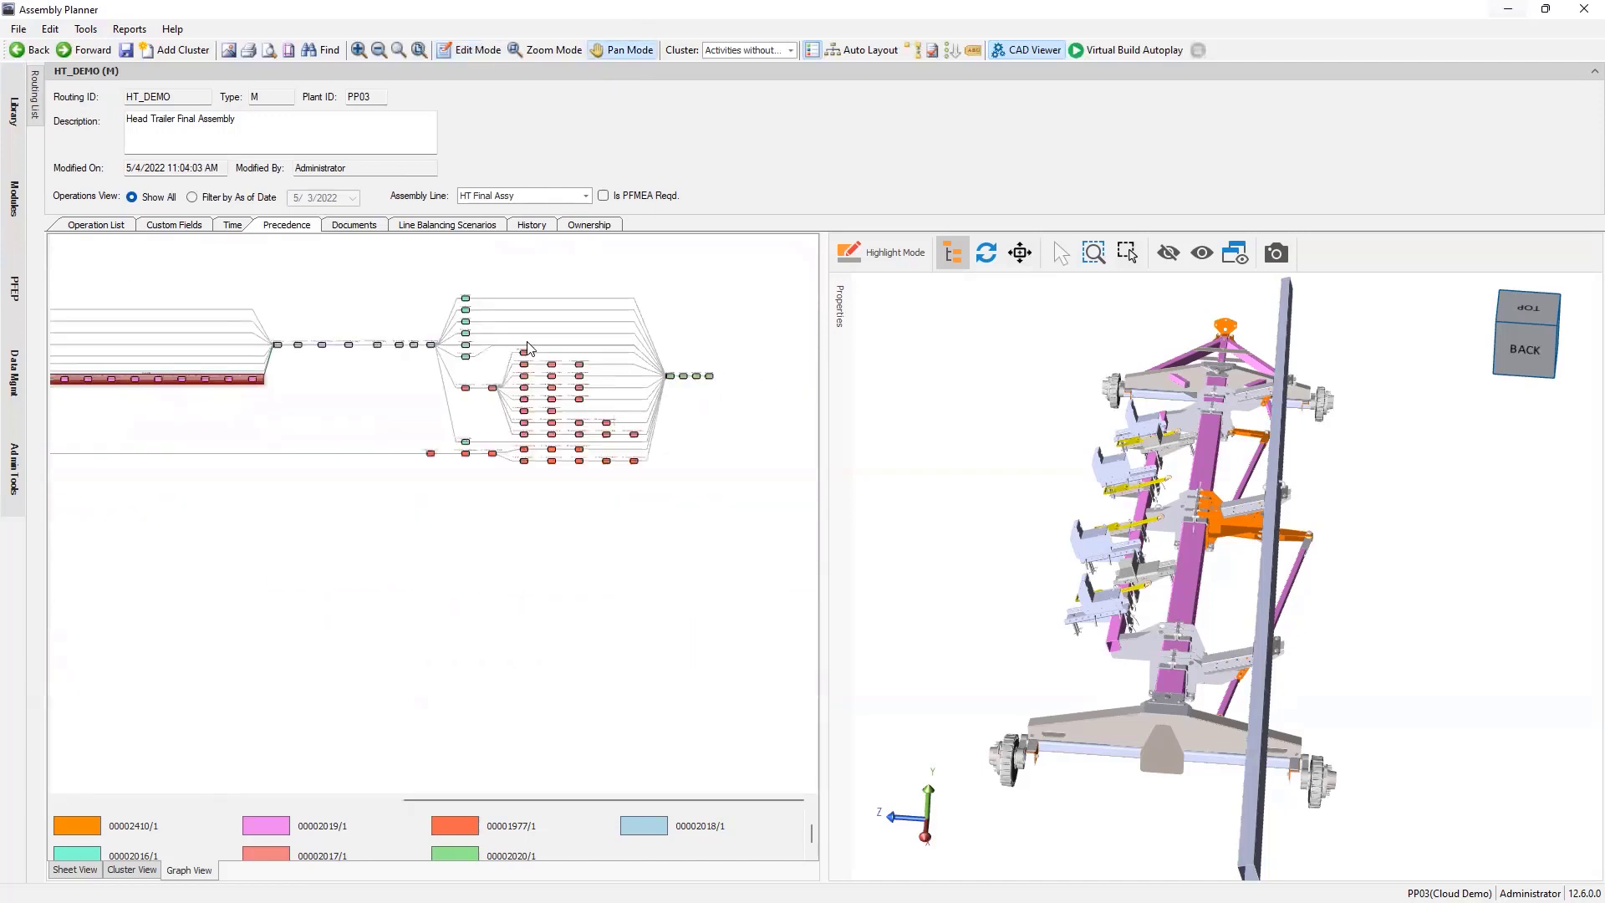
{"action": "scroll", "coordinate": [528, 348], "scroll_direction": "up", "scroll_amount": 3}
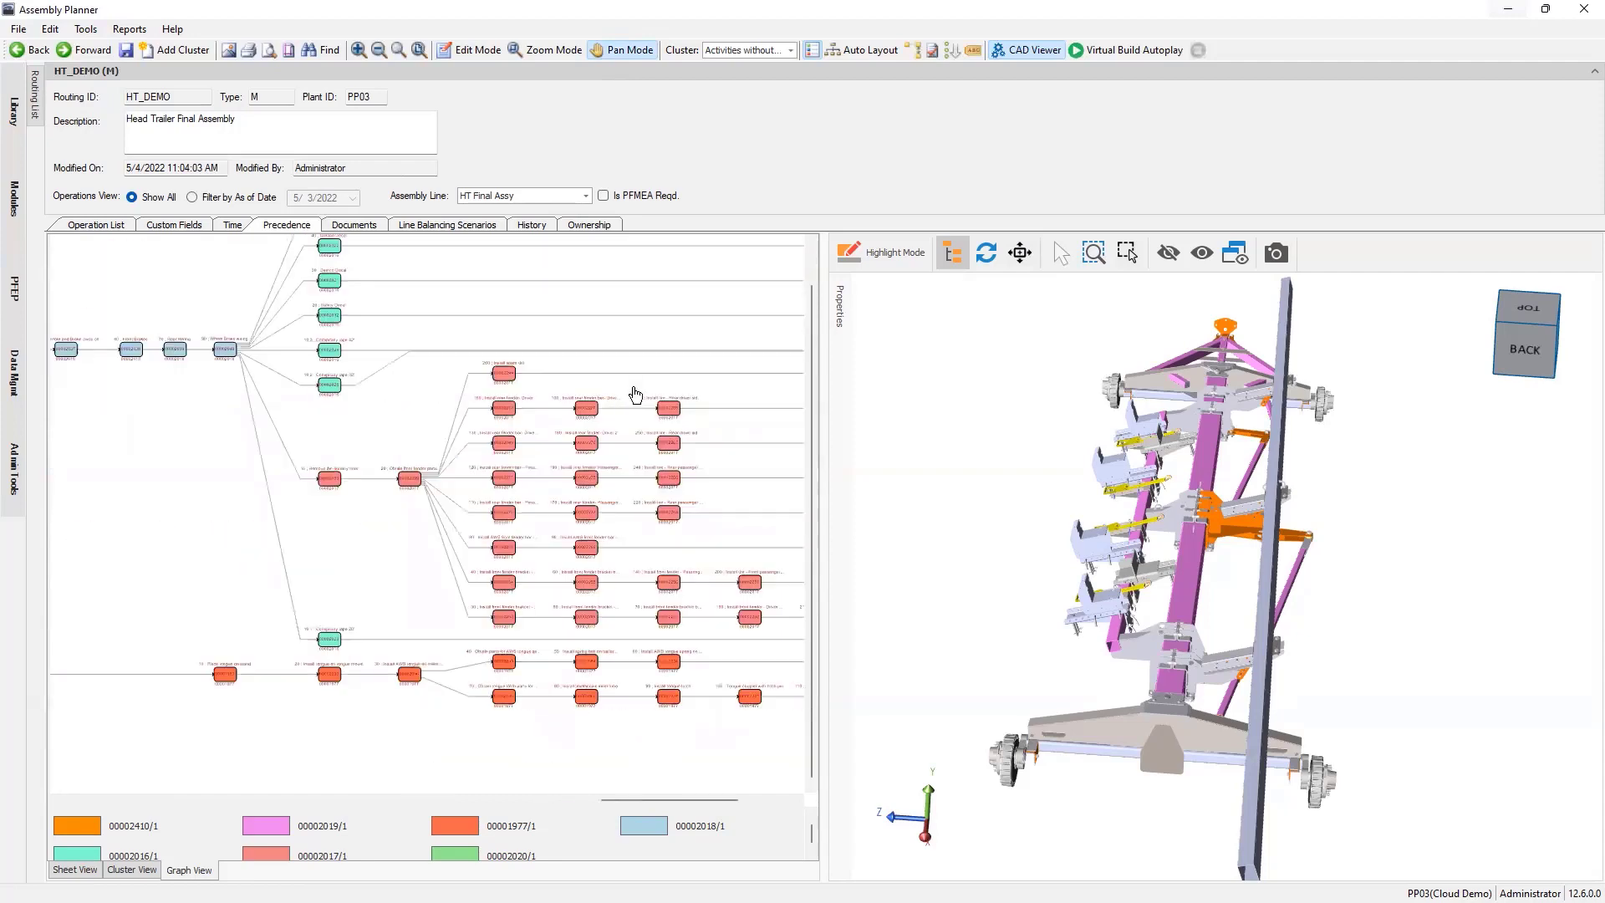
{"action": "scroll", "coordinate": [548, 398], "scroll_direction": "up", "scroll_amount": 3}
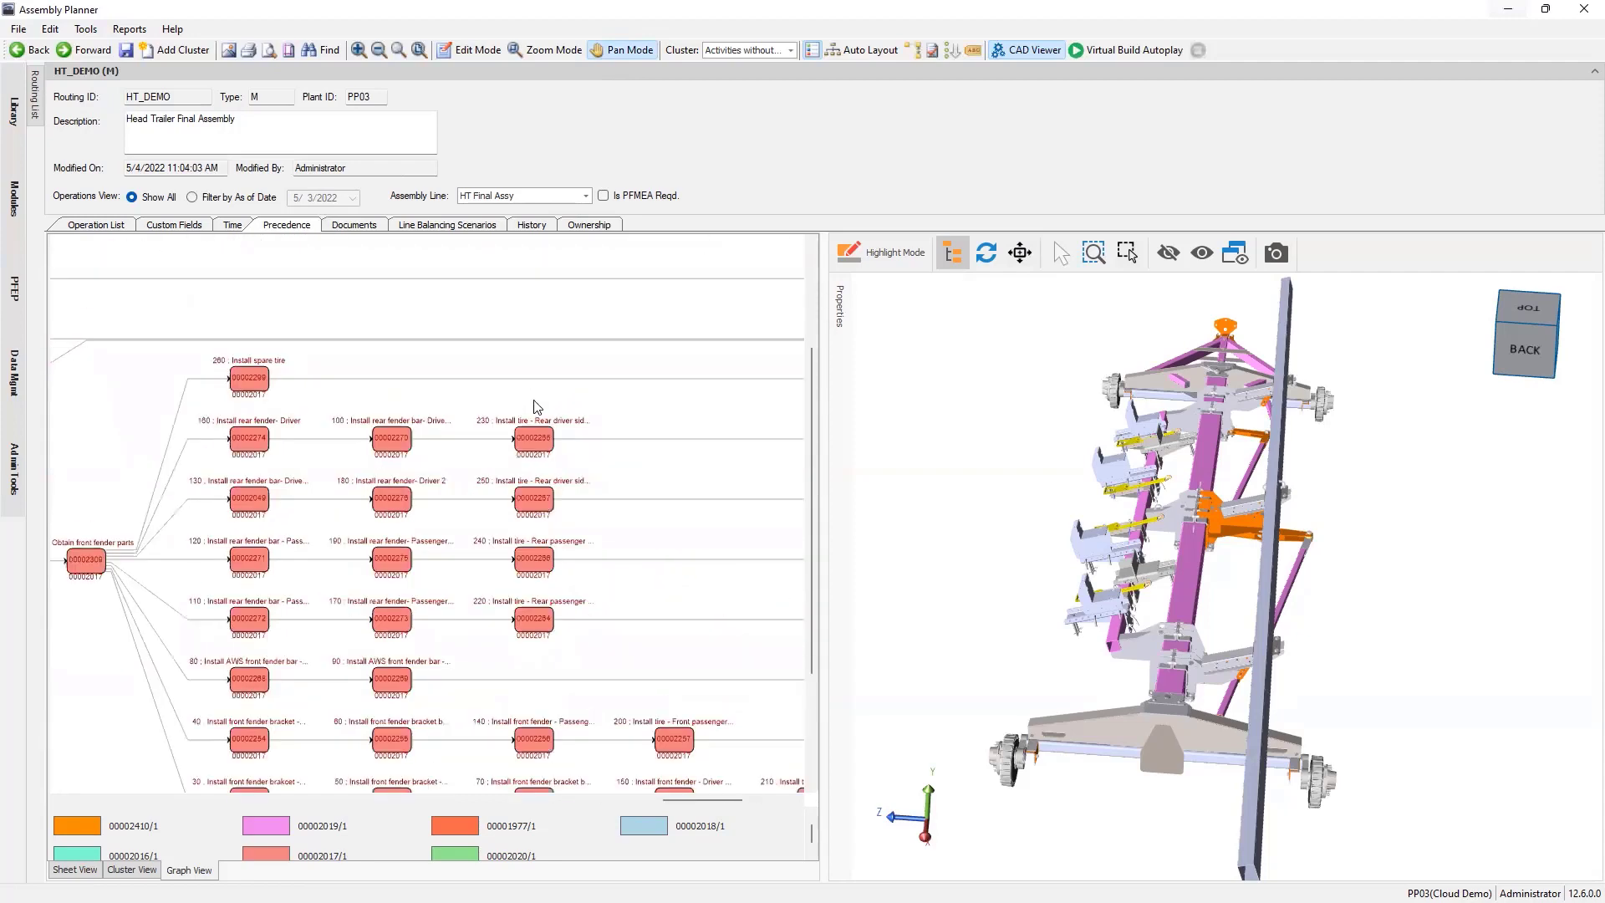
Inspect the trailer's 3D model from the front and up close around the installed brackets and a wheel hub.
{"action": "left_click", "coordinate": [1060, 253]}
{"action": "left_click_drag", "start_coordinate": [1151, 585], "coordinate": [1331, 288]}
{"action": "scroll", "coordinate": [1327, 316], "scroll_direction": "up", "scroll_amount": 5}
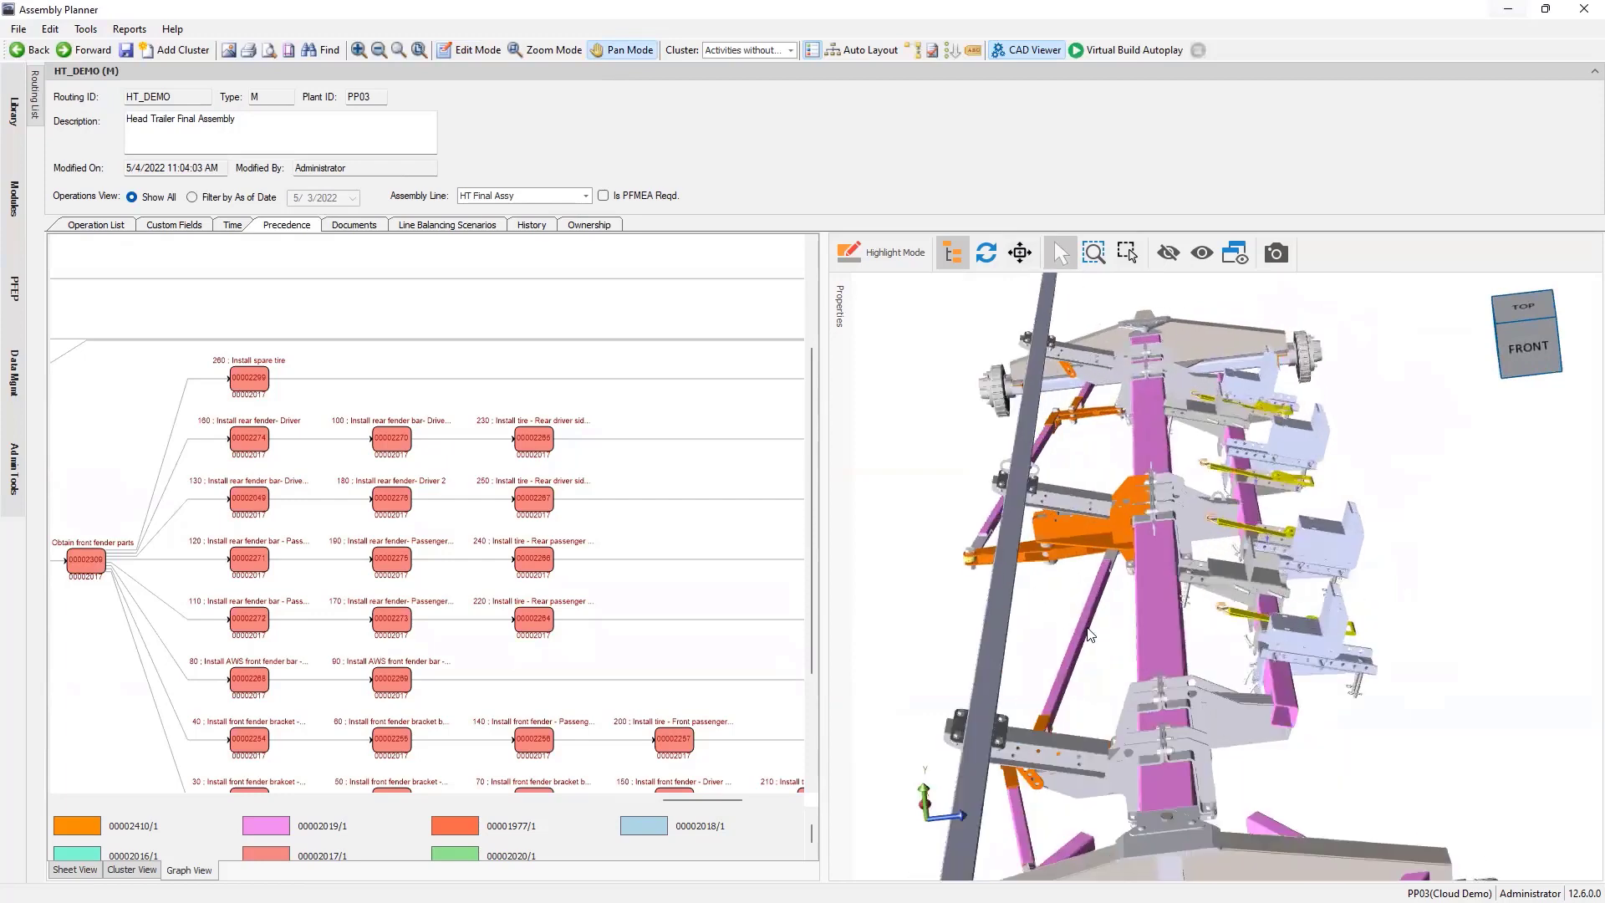
{"action": "left_click_drag", "start_coordinate": [1206, 617], "coordinate": [1063, 384]}
{"action": "scroll", "coordinate": [1124, 305], "scroll_direction": "up", "scroll_amount": 5}
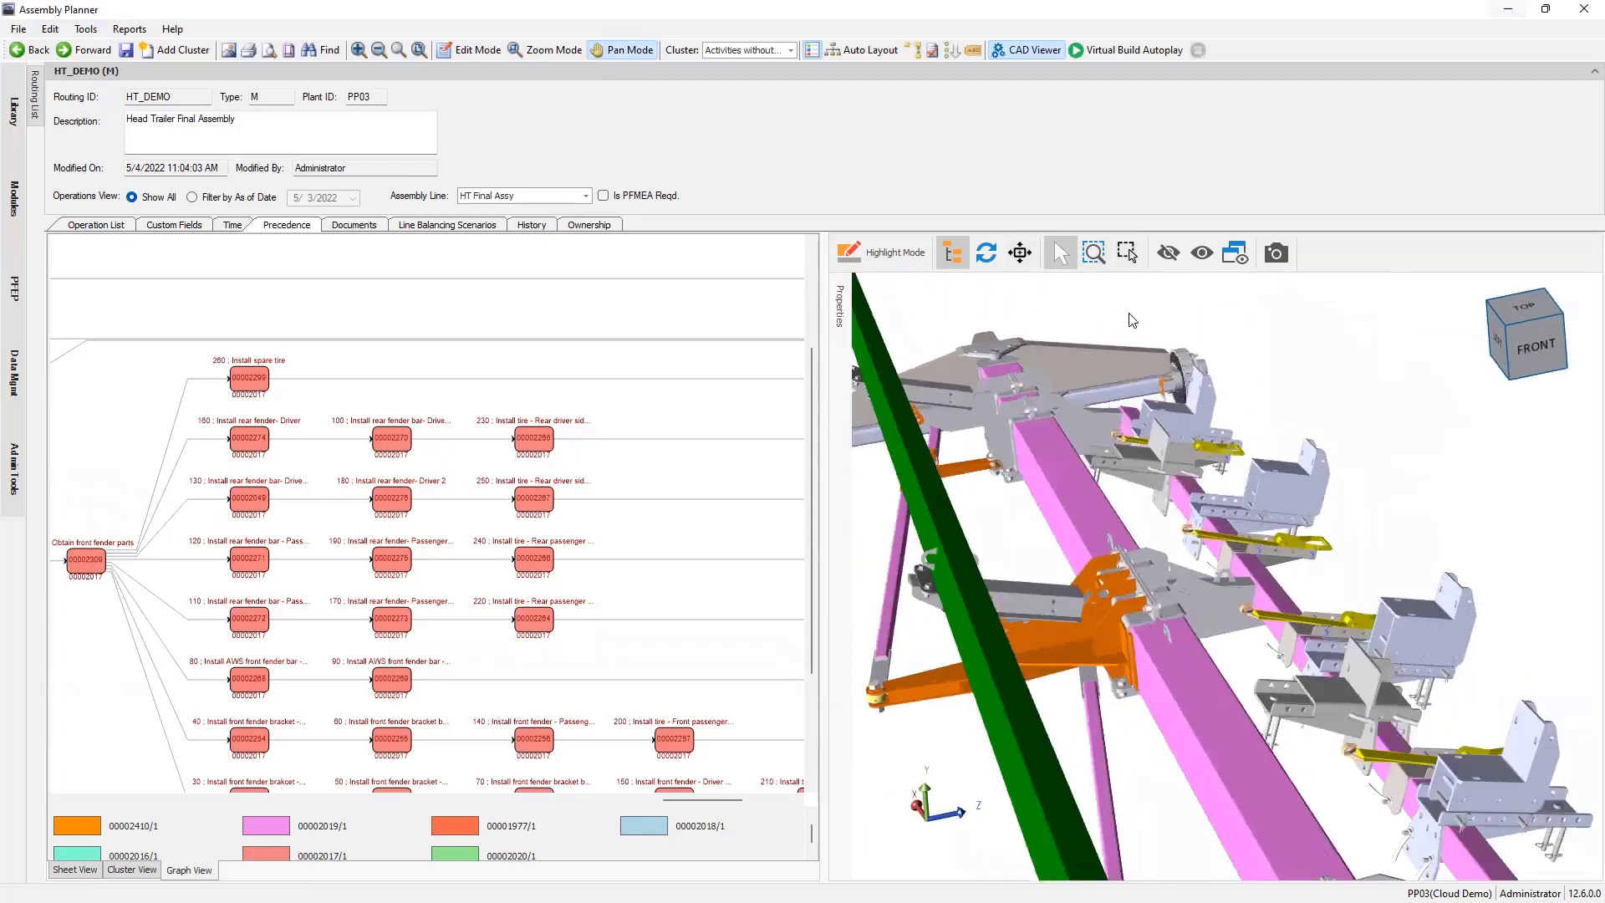
{"action": "scroll", "coordinate": [1179, 359], "scroll_direction": "up", "scroll_amount": 2}
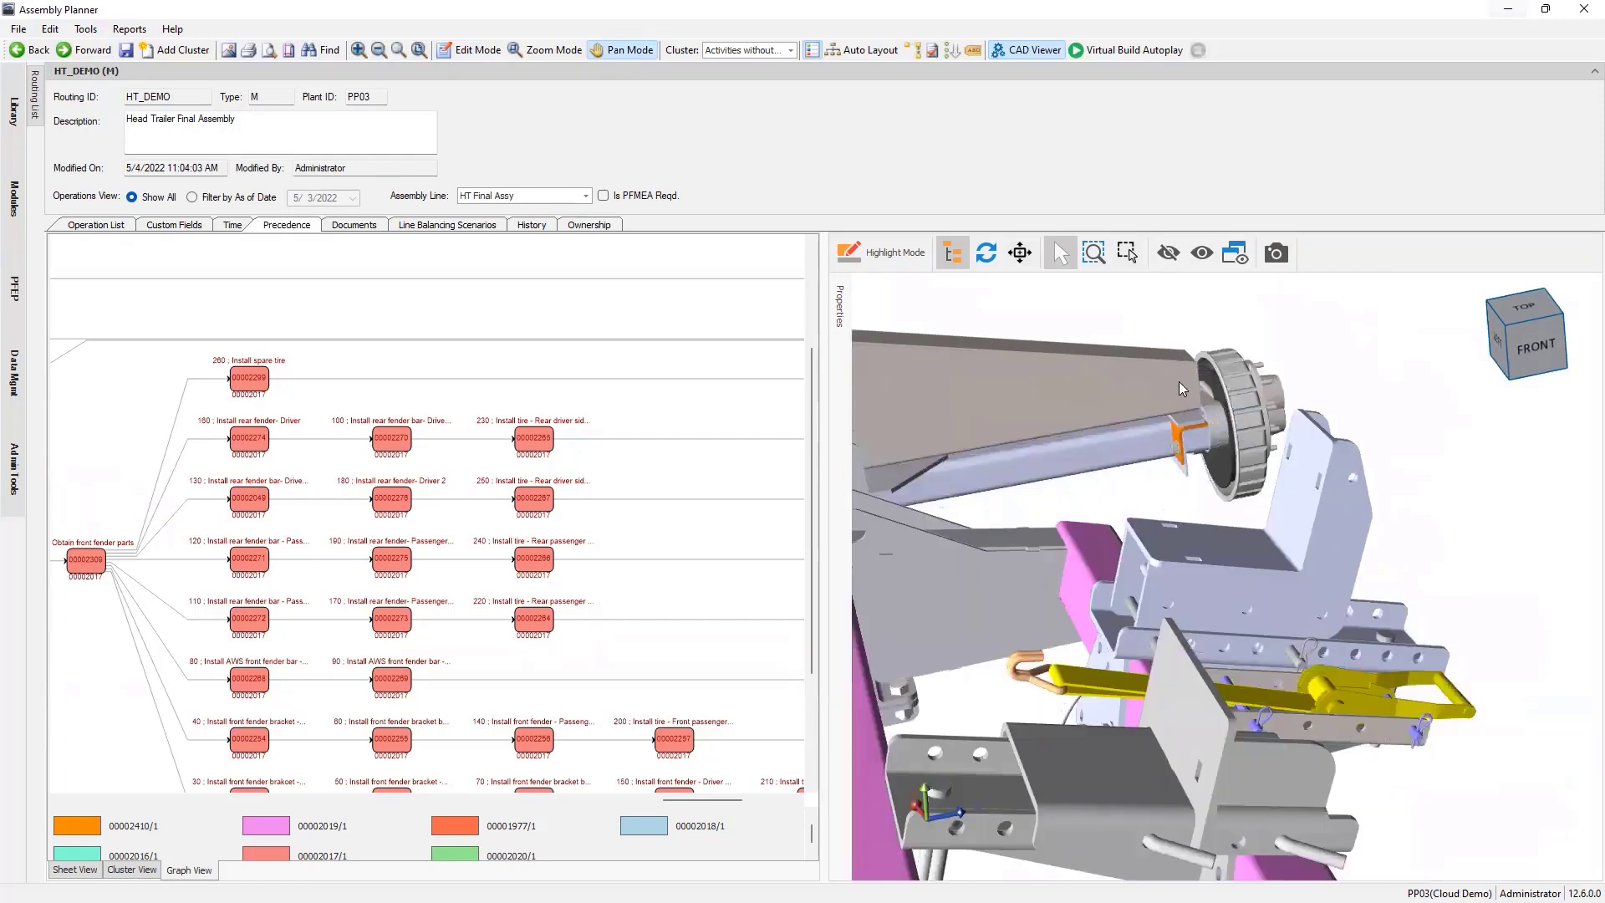
{"action": "scroll", "coordinate": [1182, 368], "scroll_direction": "up", "scroll_amount": 3}
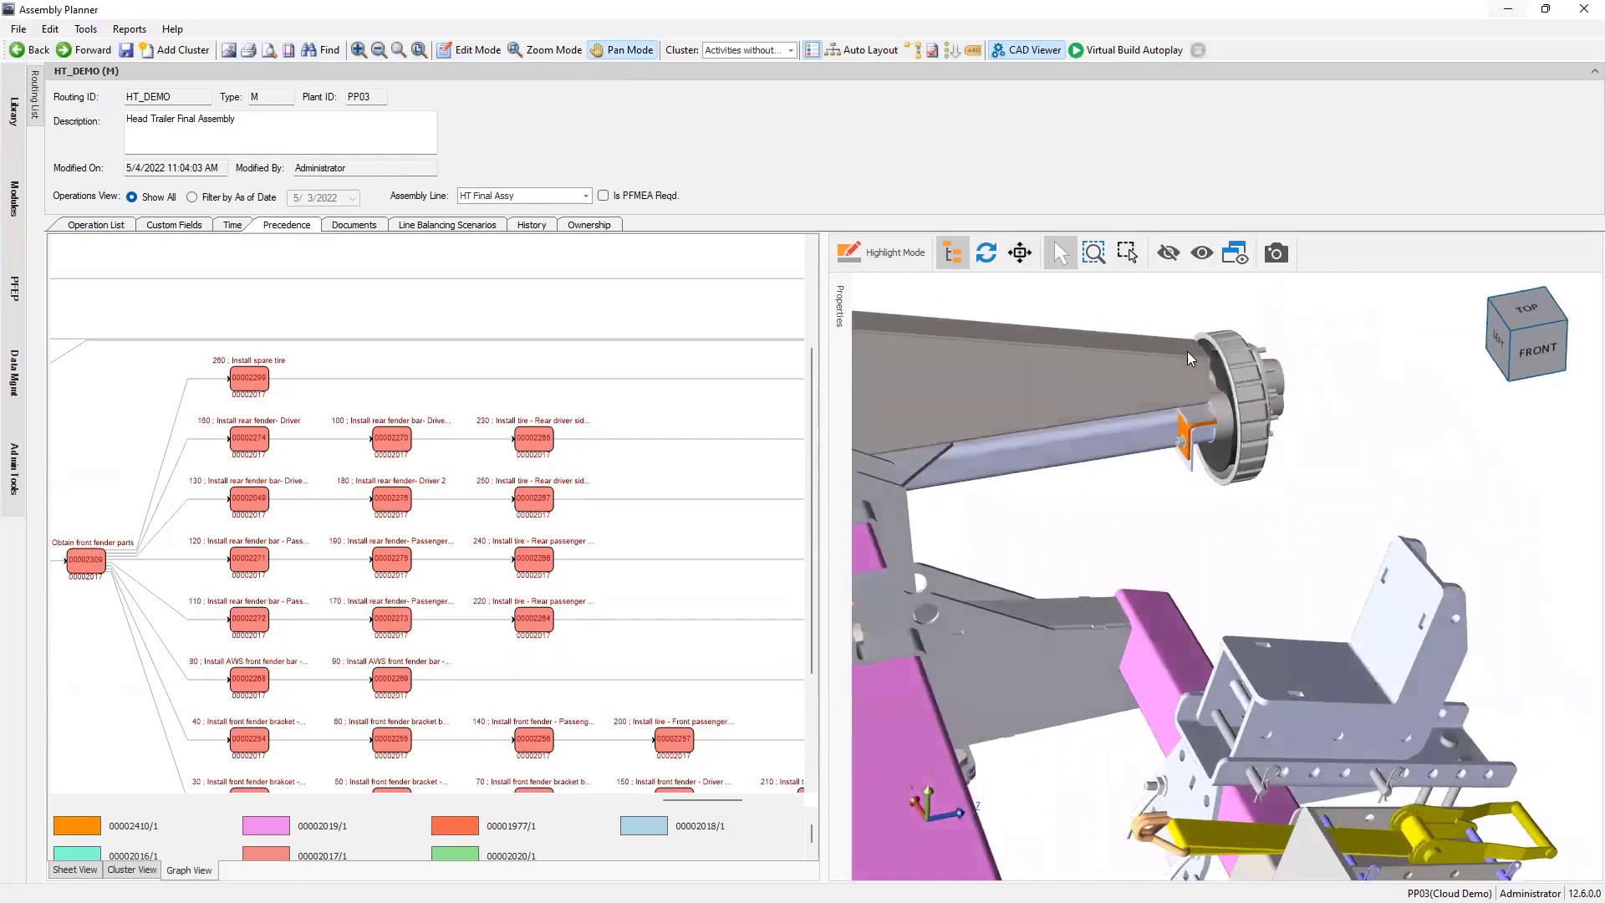
{"action": "scroll", "coordinate": [1187, 359], "scroll_direction": "down", "scroll_amount": 3}
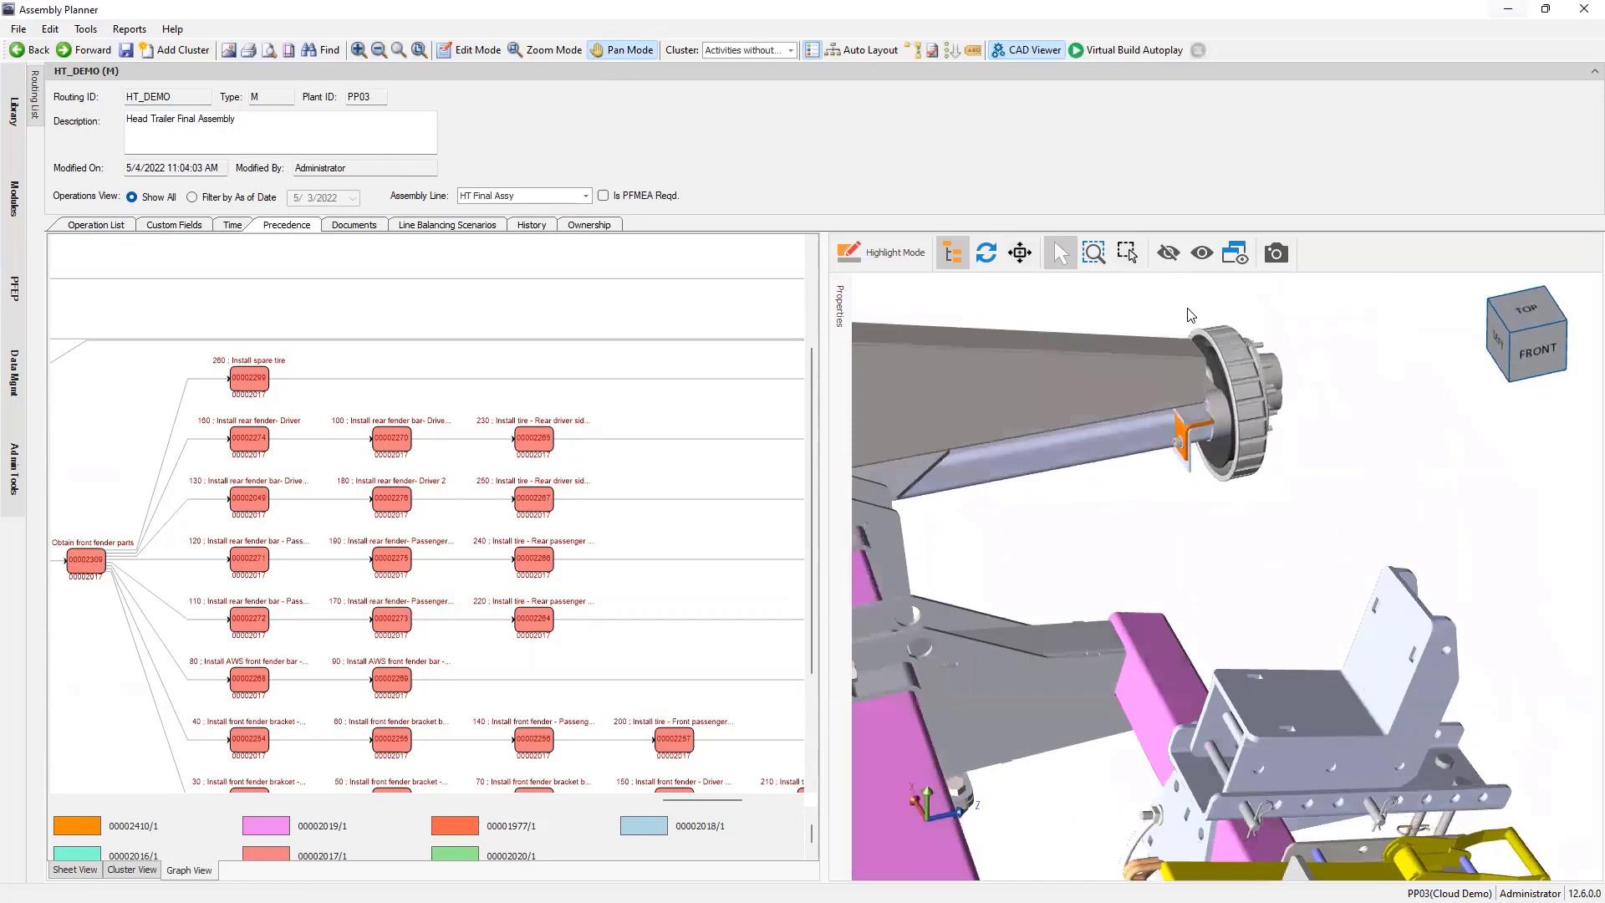
Show the 3D build state at Obtain front fender parts, Install rear fender- Driver (160), the driver rear fender bar (100) and the rear driver side tire (230).
{"action": "scroll", "coordinate": [1191, 315], "scroll_direction": "up", "scroll_amount": 2}
{"action": "scroll", "coordinate": [1191, 316], "scroll_direction": "down", "scroll_amount": 2}
{"action": "scroll", "coordinate": [1191, 315], "scroll_direction": "up", "scroll_amount": 3}
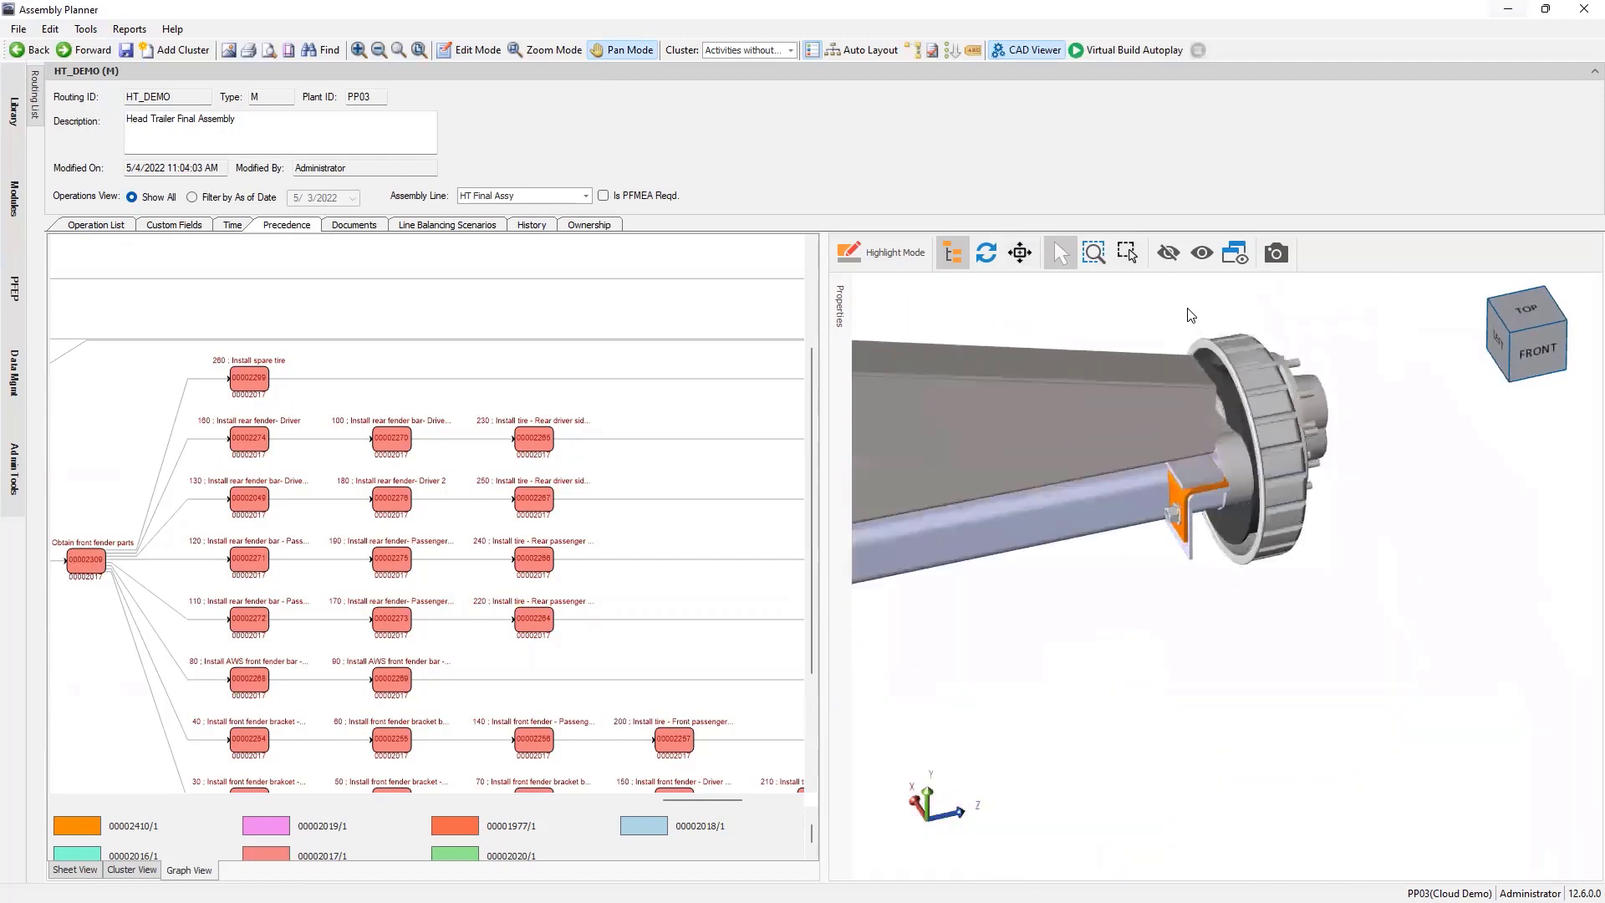
{"action": "scroll", "coordinate": [1192, 315], "scroll_direction": "down", "scroll_amount": 2}
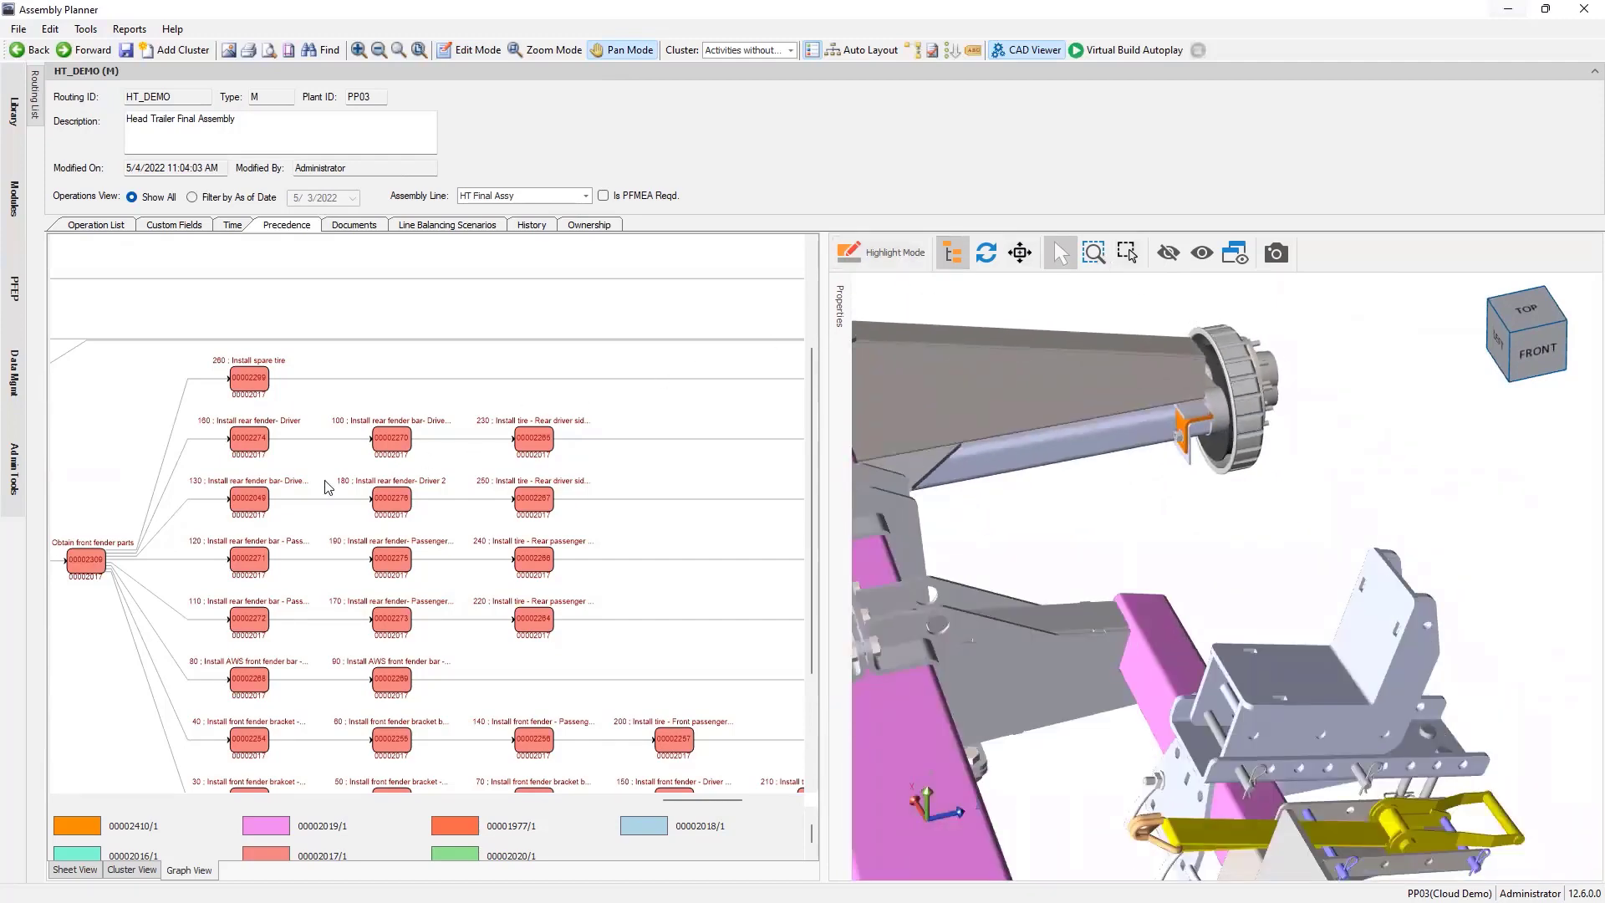
{"action": "left_click", "coordinate": [468, 50]}
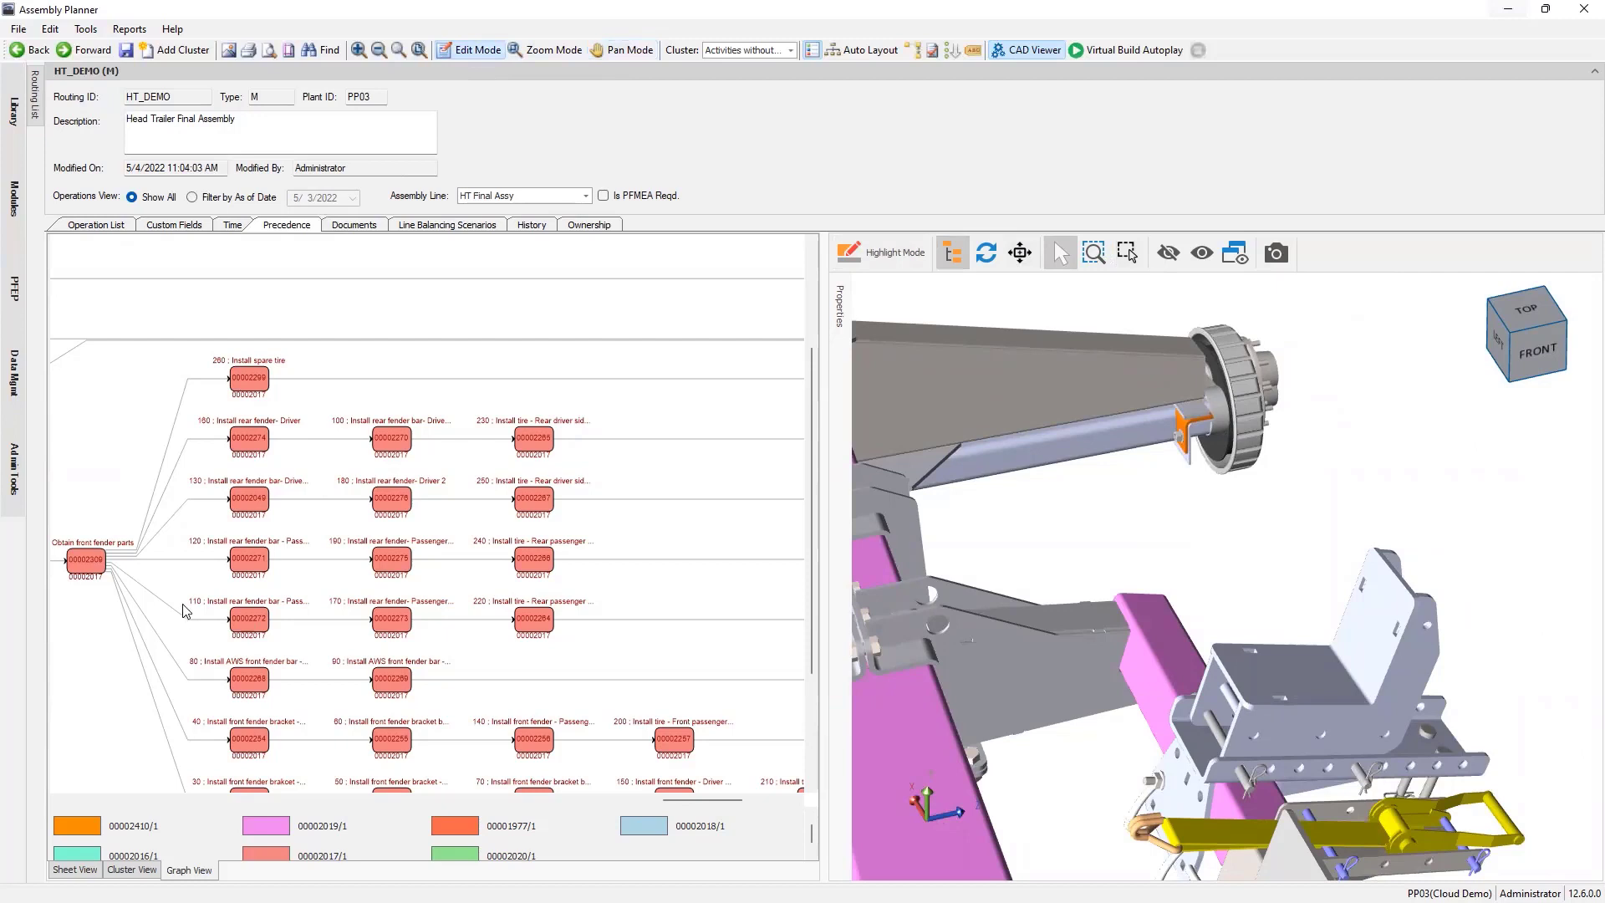
{"action": "left_click", "coordinate": [93, 556]}
{"action": "left_click", "coordinate": [254, 438]}
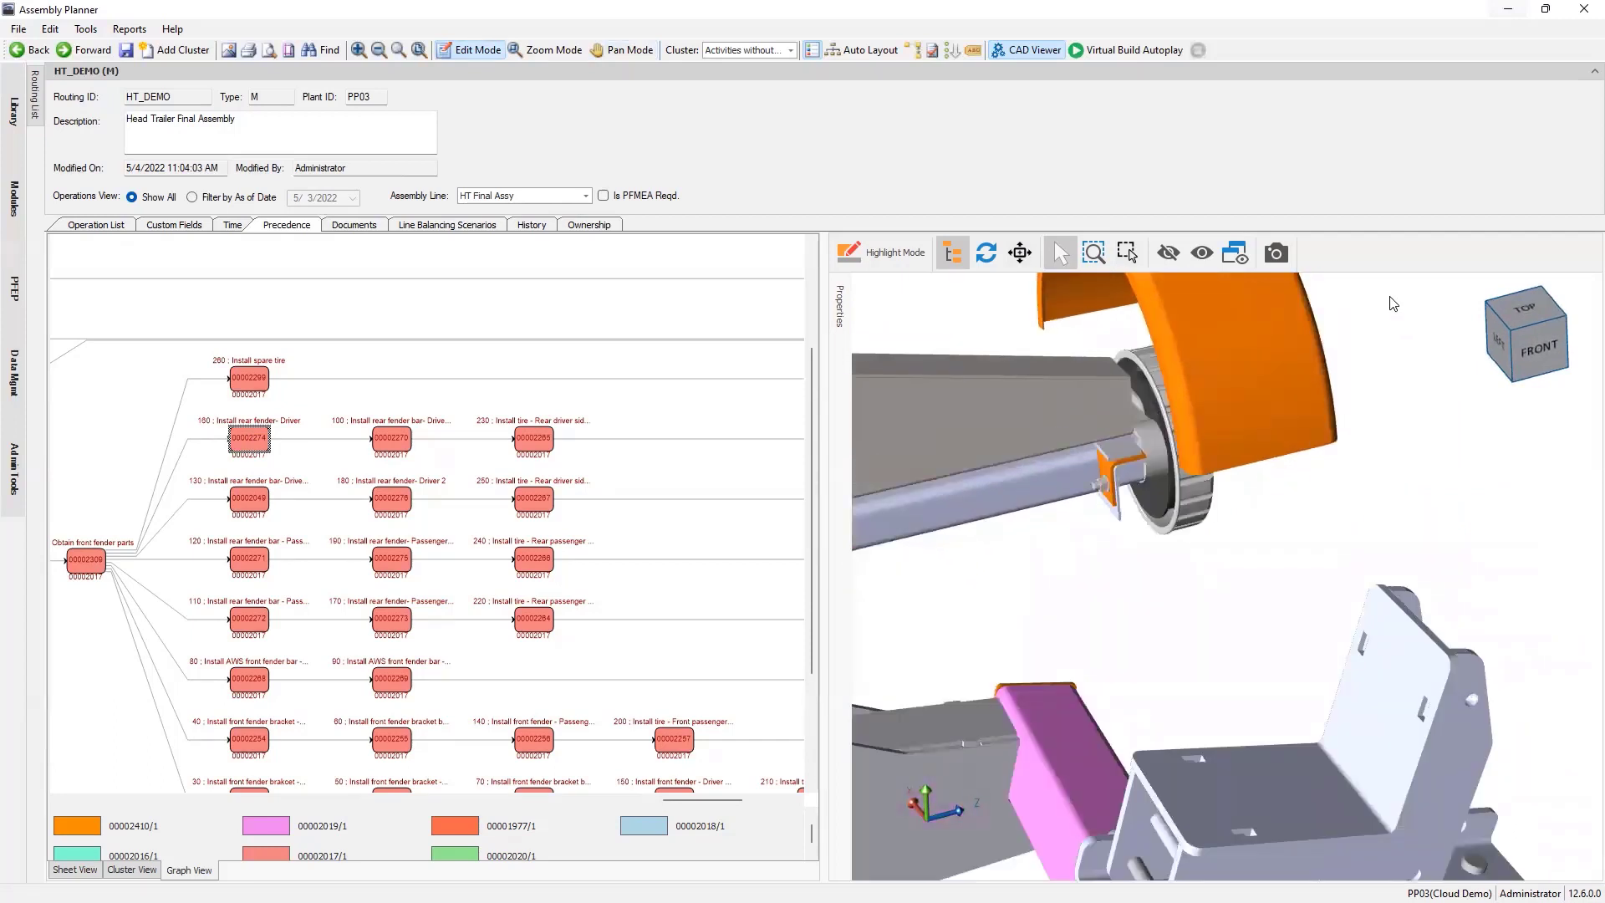
{"action": "left_click", "coordinate": [387, 448]}
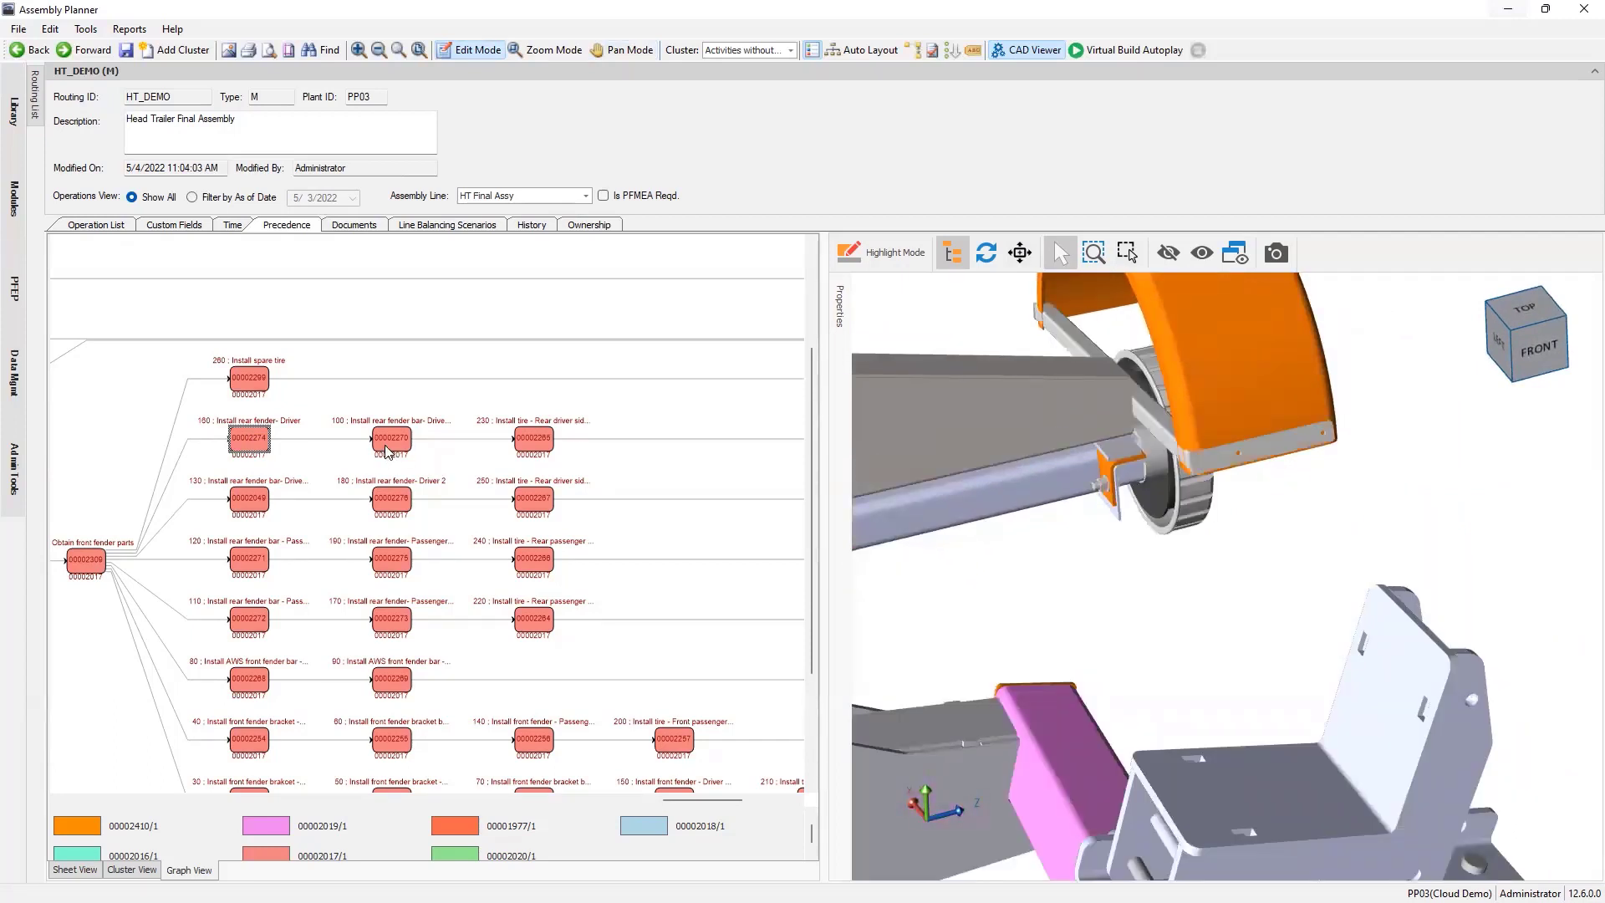
{"action": "left_click", "coordinate": [538, 440]}
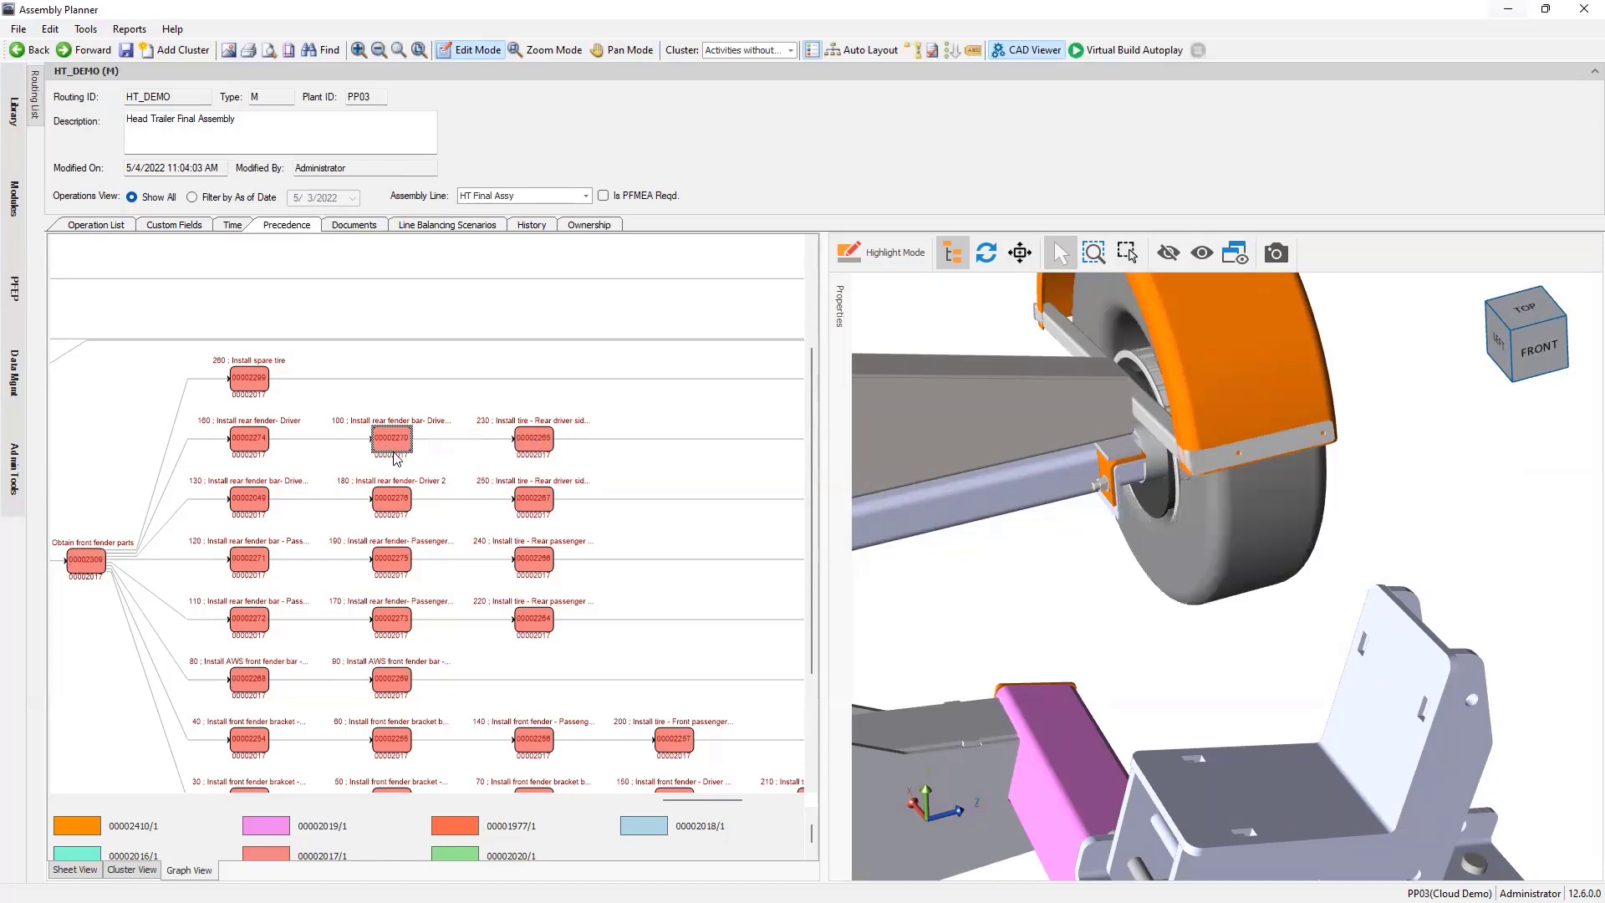
Compare the 3D build states of Install rear fender- Driver (160) and the driver rear fender bar activity (100).
{"action": "left_click", "coordinate": [268, 446]}
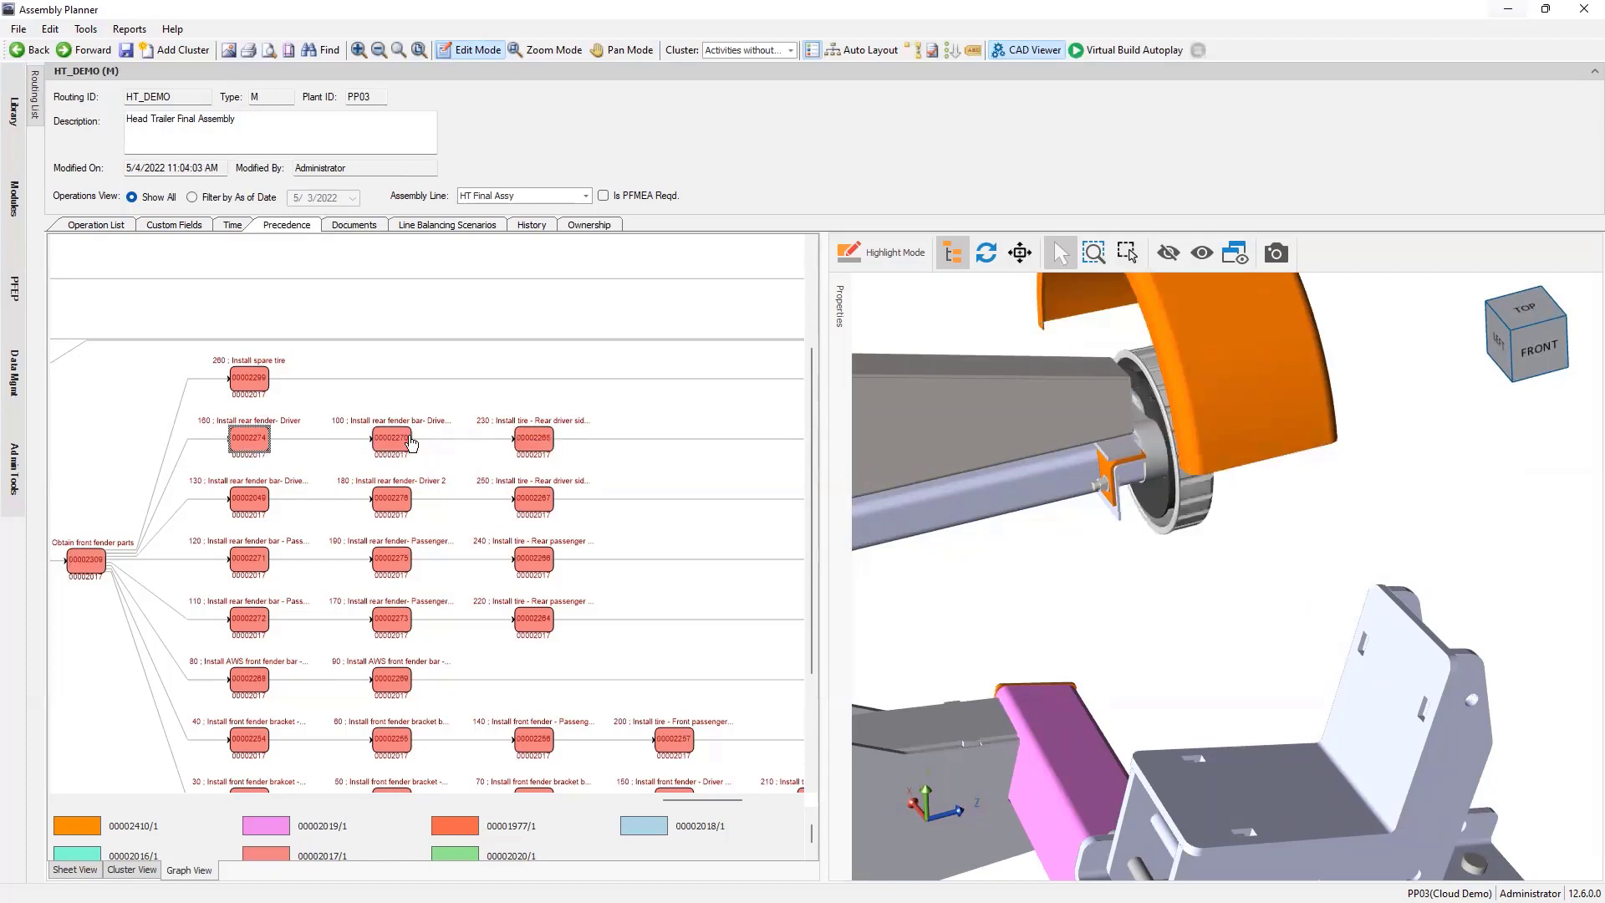
{"action": "left_click", "coordinate": [397, 443]}
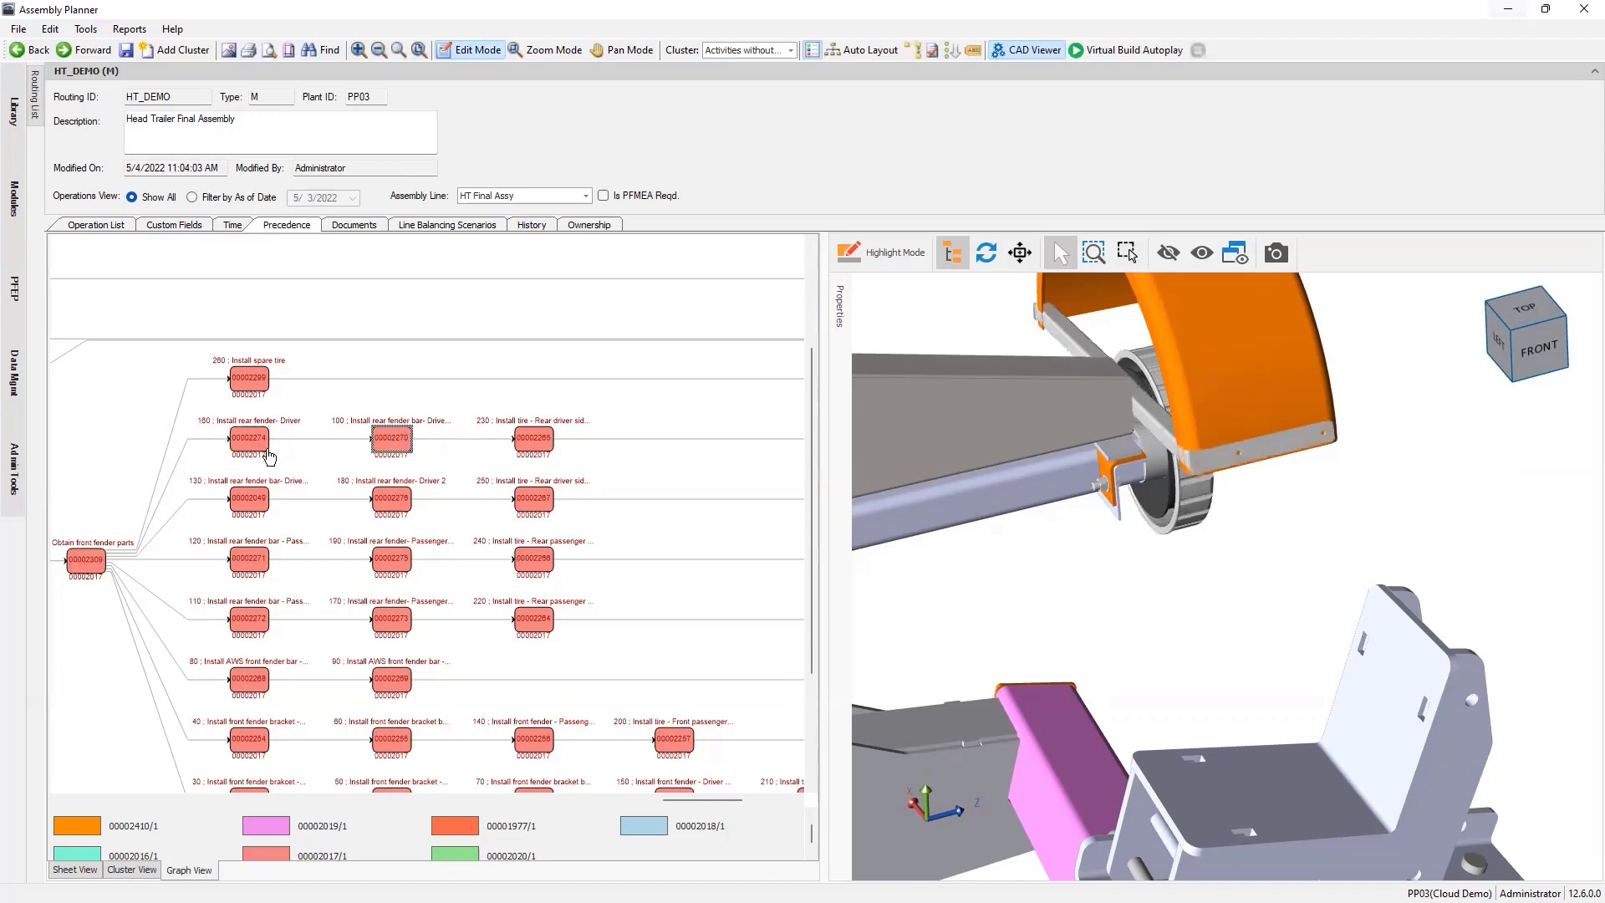
{"action": "left_click", "coordinate": [255, 447]}
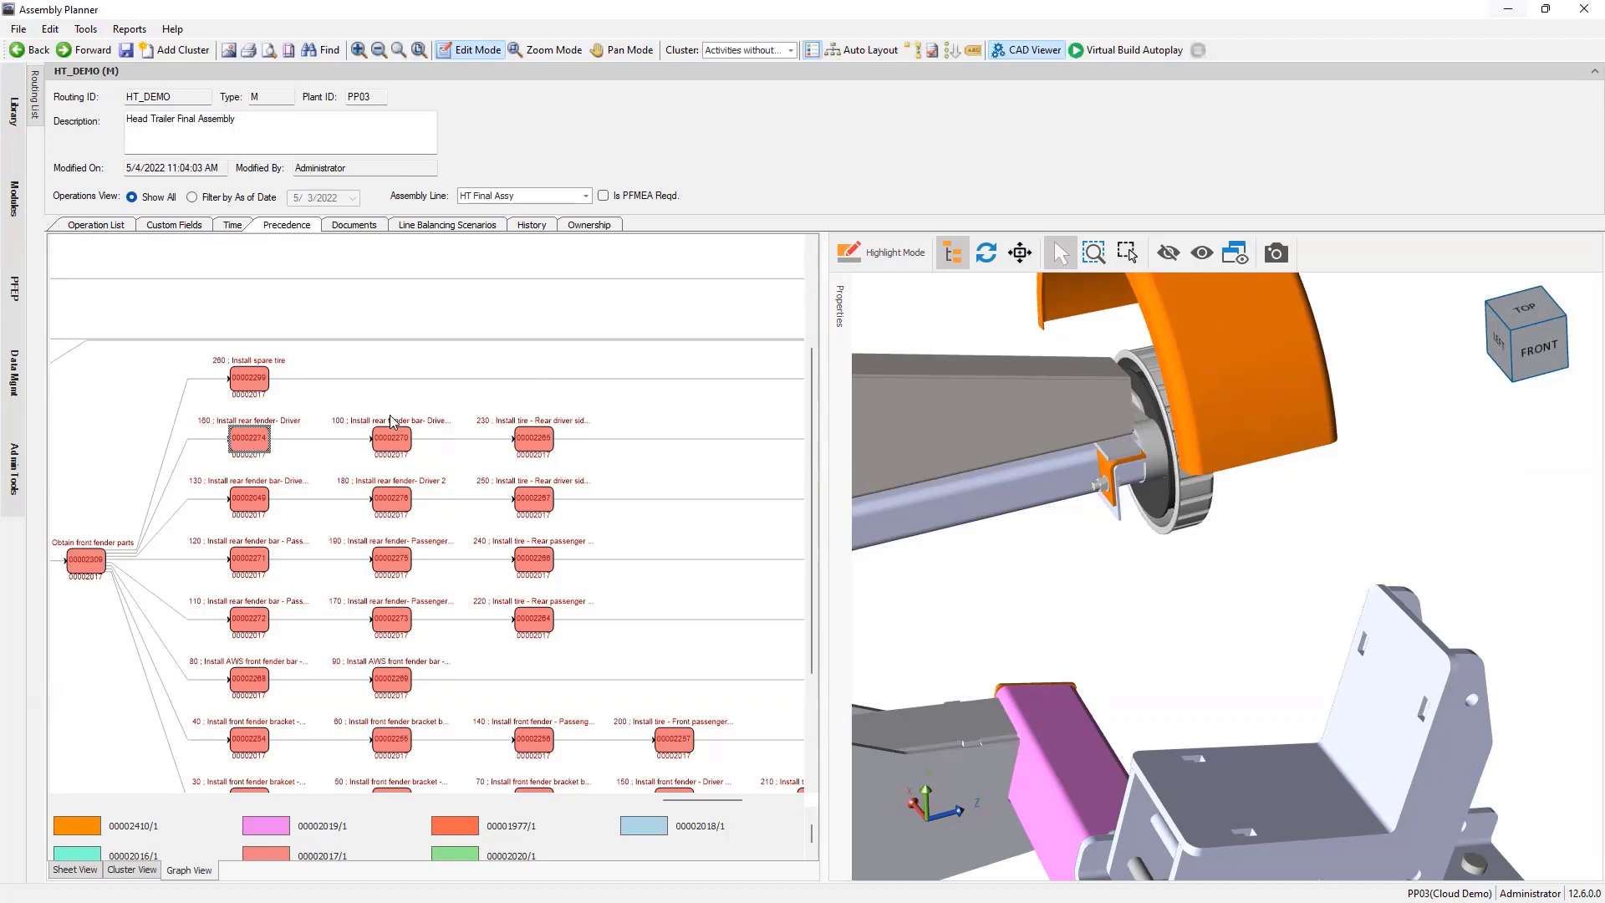
Relink the driver rear fender branch so fender bar activity 100 comes before fender activity 160 and tire 230, and automatically rearrange the graph.
{"action": "left_click", "coordinate": [212, 440]}
{"action": "left_click", "coordinate": [311, 452]}
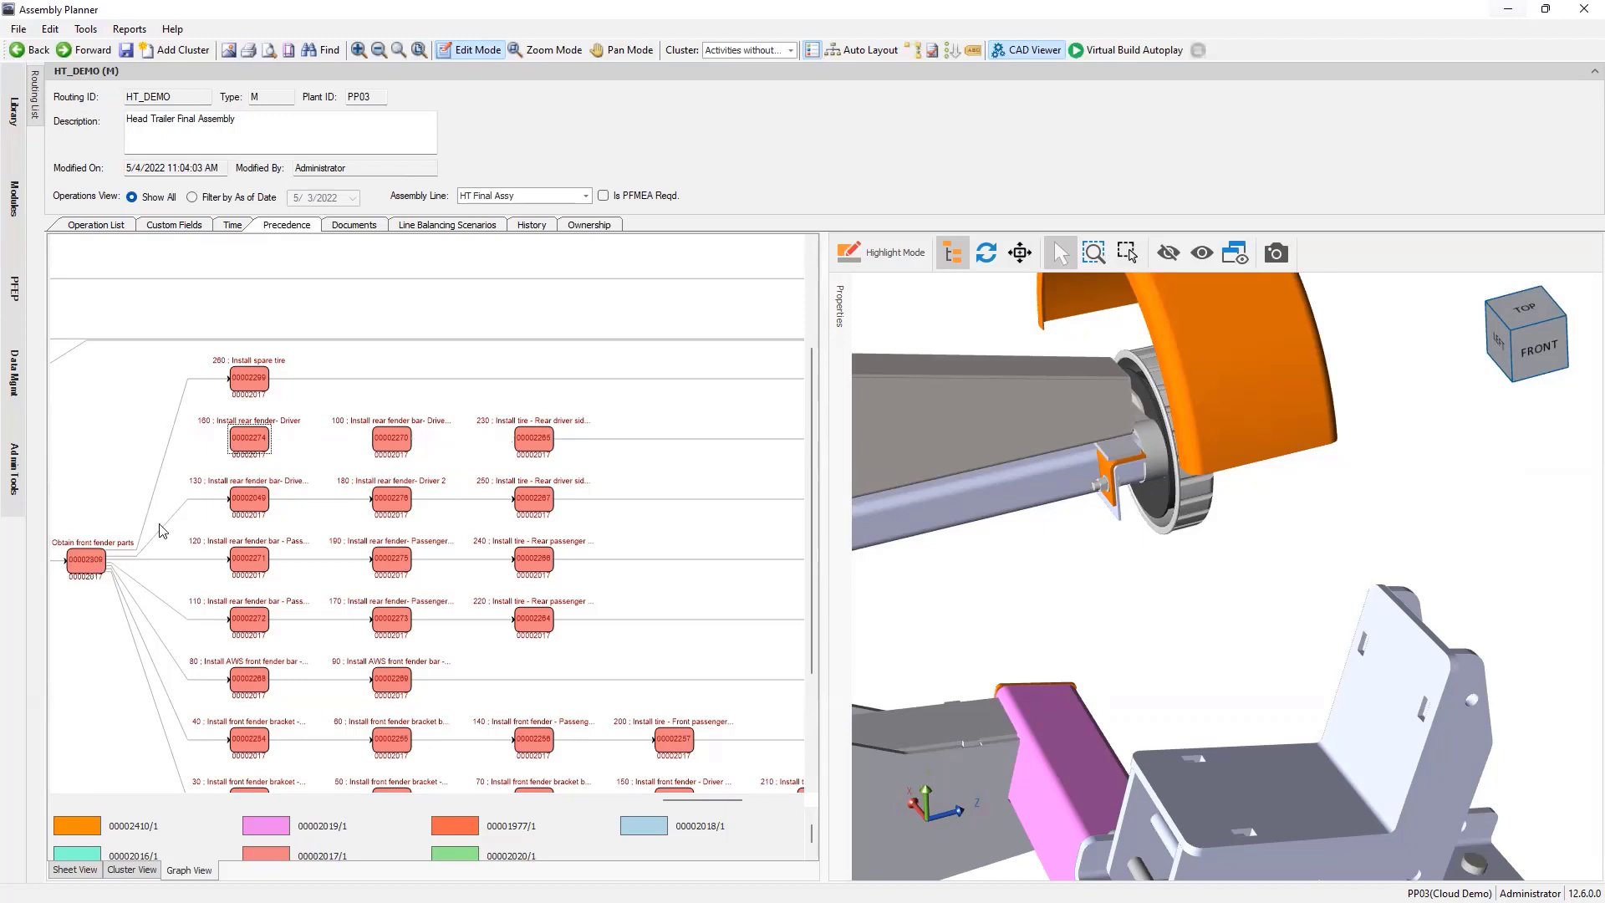
{"action": "mouse_move", "coordinate": [87, 559]}
{"action": "left_mouse_down"}
{"action": "mouse_move", "coordinate": [394, 447]}
{"action": "mouse_move", "coordinate": [268, 443]}
{"action": "left_mouse_up"}
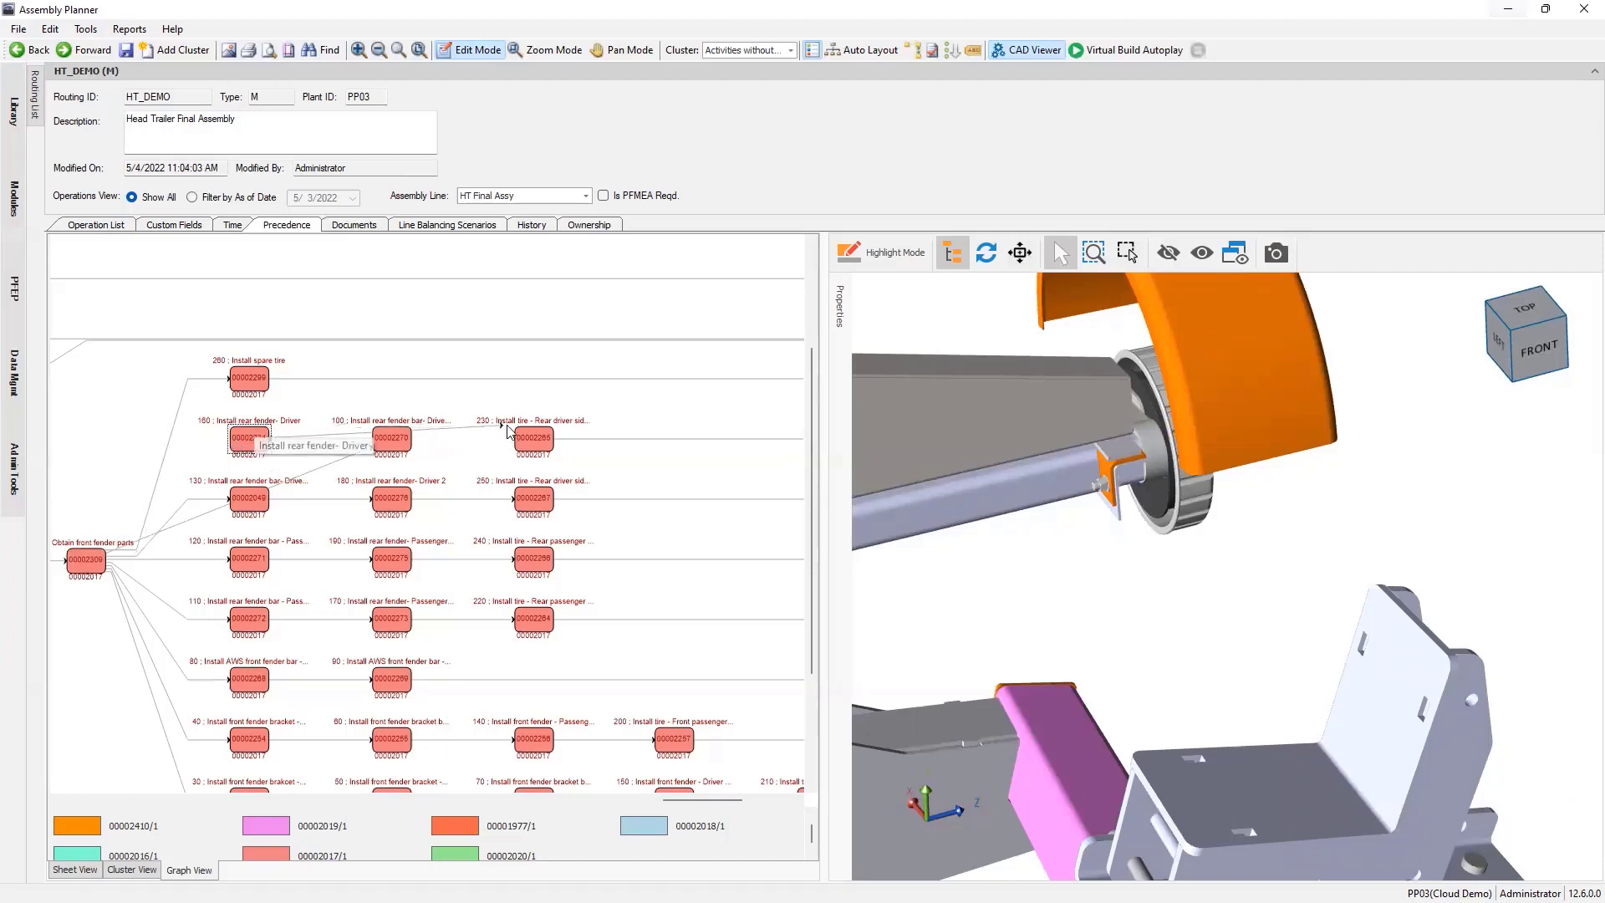
{"action": "left_click", "coordinate": [847, 55]}
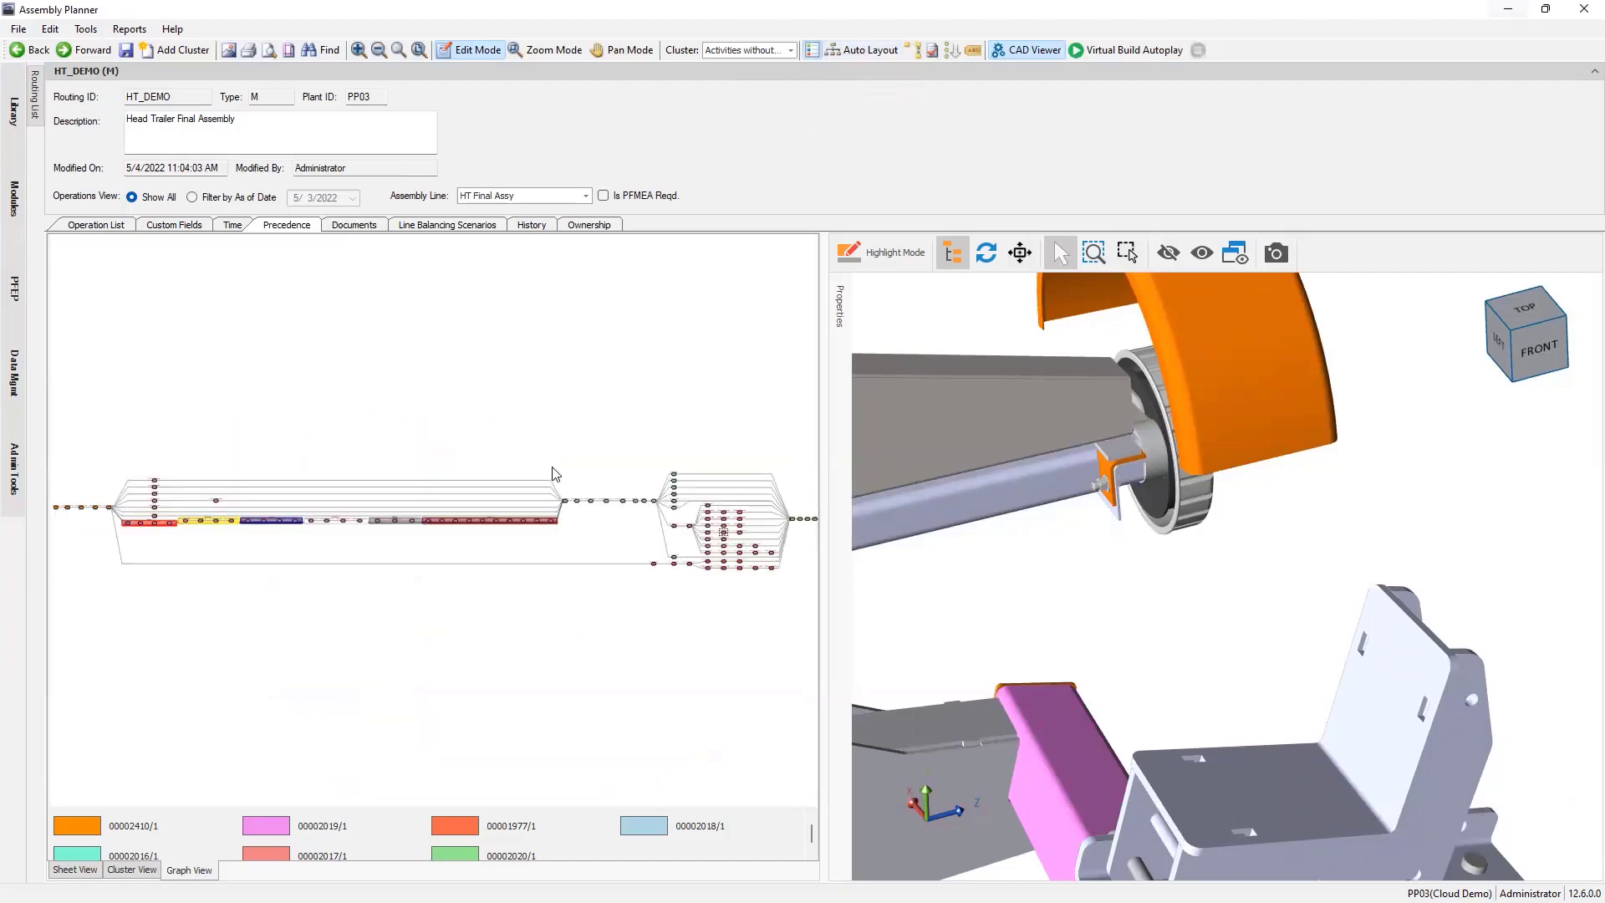
Locate the rearranged fender branches and show the 3D build state at Obtain front fender parts and the driver rear fender bar activity 130.
{"action": "scroll", "coordinate": [705, 501], "scroll_direction": "up", "scroll_amount": 3}
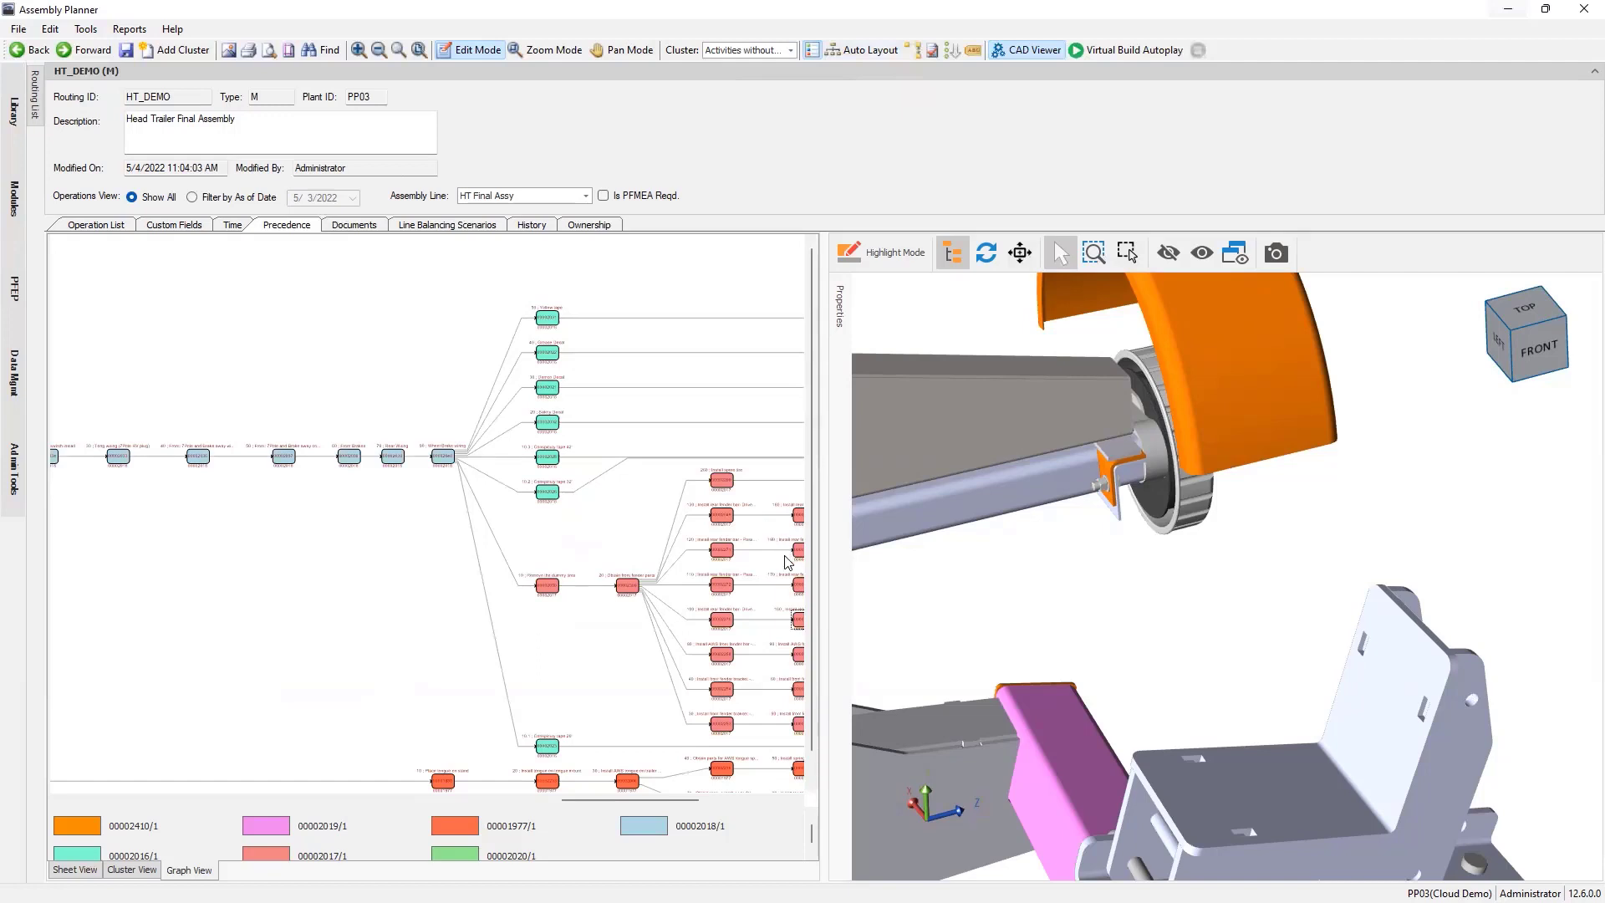
{"action": "left_click", "coordinate": [607, 53]}
{"action": "scroll", "coordinate": [749, 535], "scroll_direction": "up", "scroll_amount": 3}
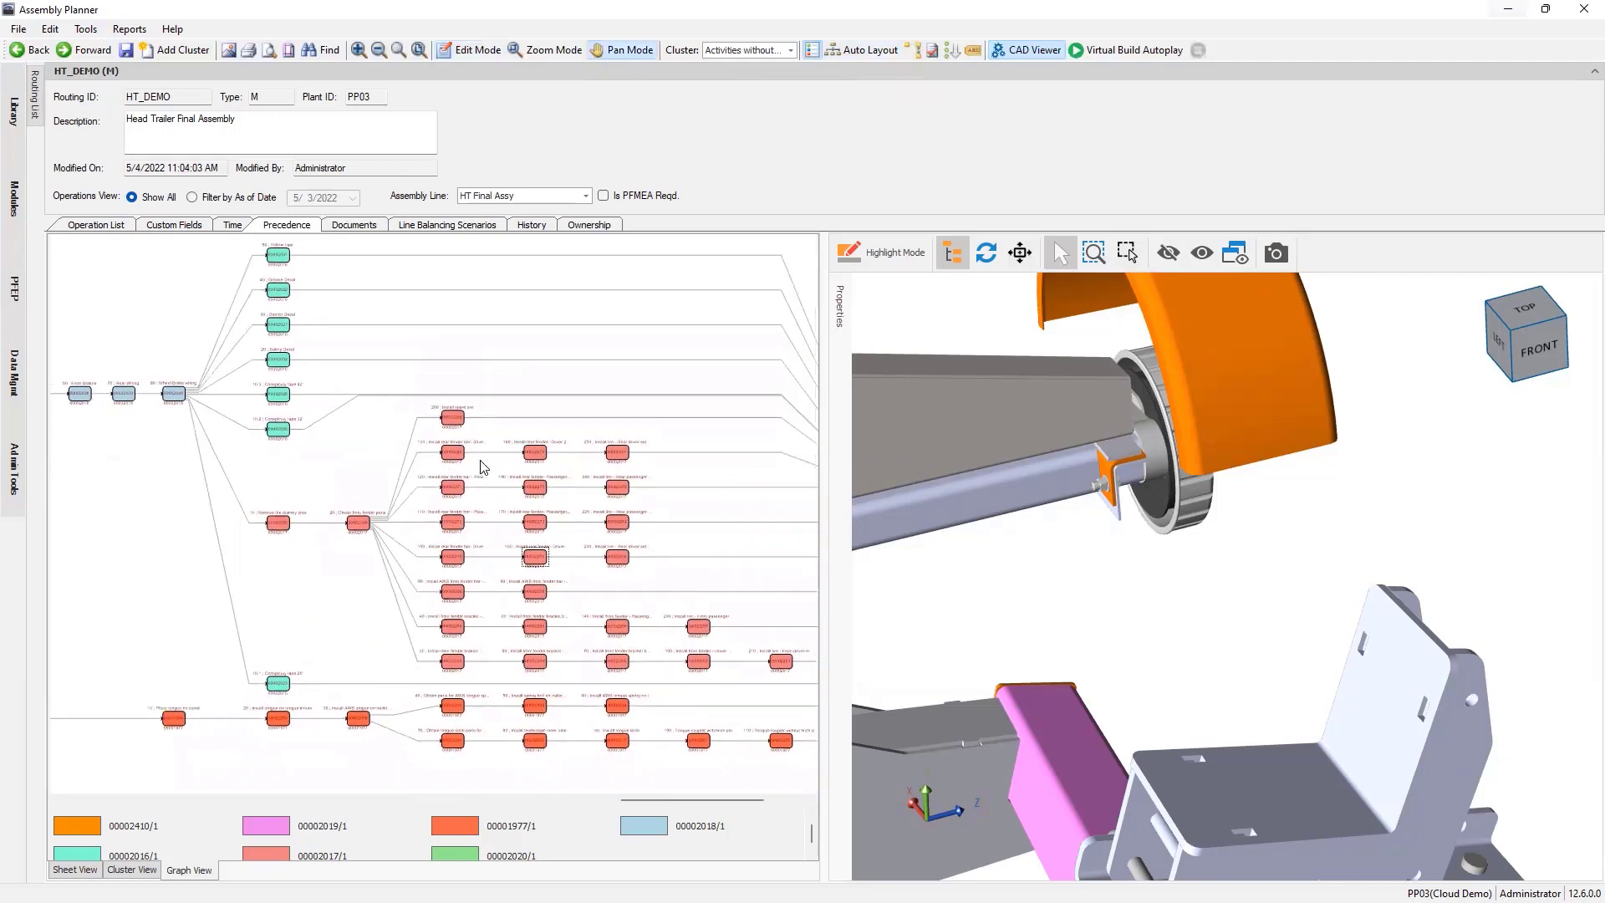
{"action": "left_click", "coordinate": [462, 52]}
{"action": "left_click", "coordinate": [263, 572]}
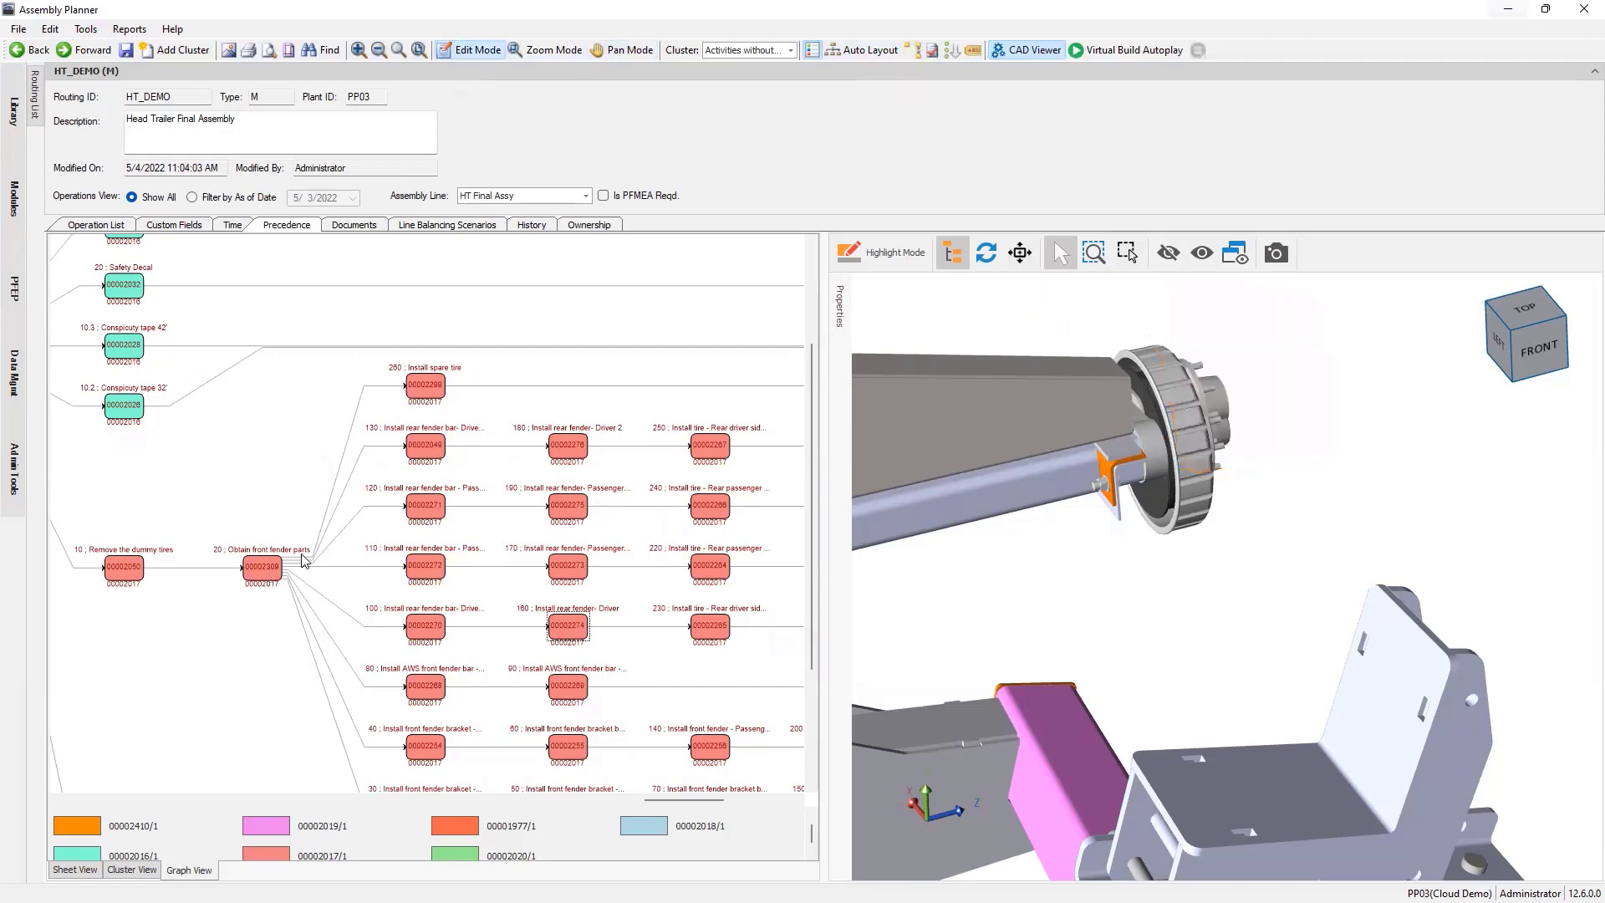
{"action": "left_click", "coordinate": [428, 451]}
{"action": "scroll", "coordinate": [450, 627], "scroll_direction": "down", "scroll_amount": 3, "text": "ctrl"}
{"action": "scroll", "coordinate": [450, 625], "scroll_direction": "up", "scroll_amount": 3, "text": "ctrl"}
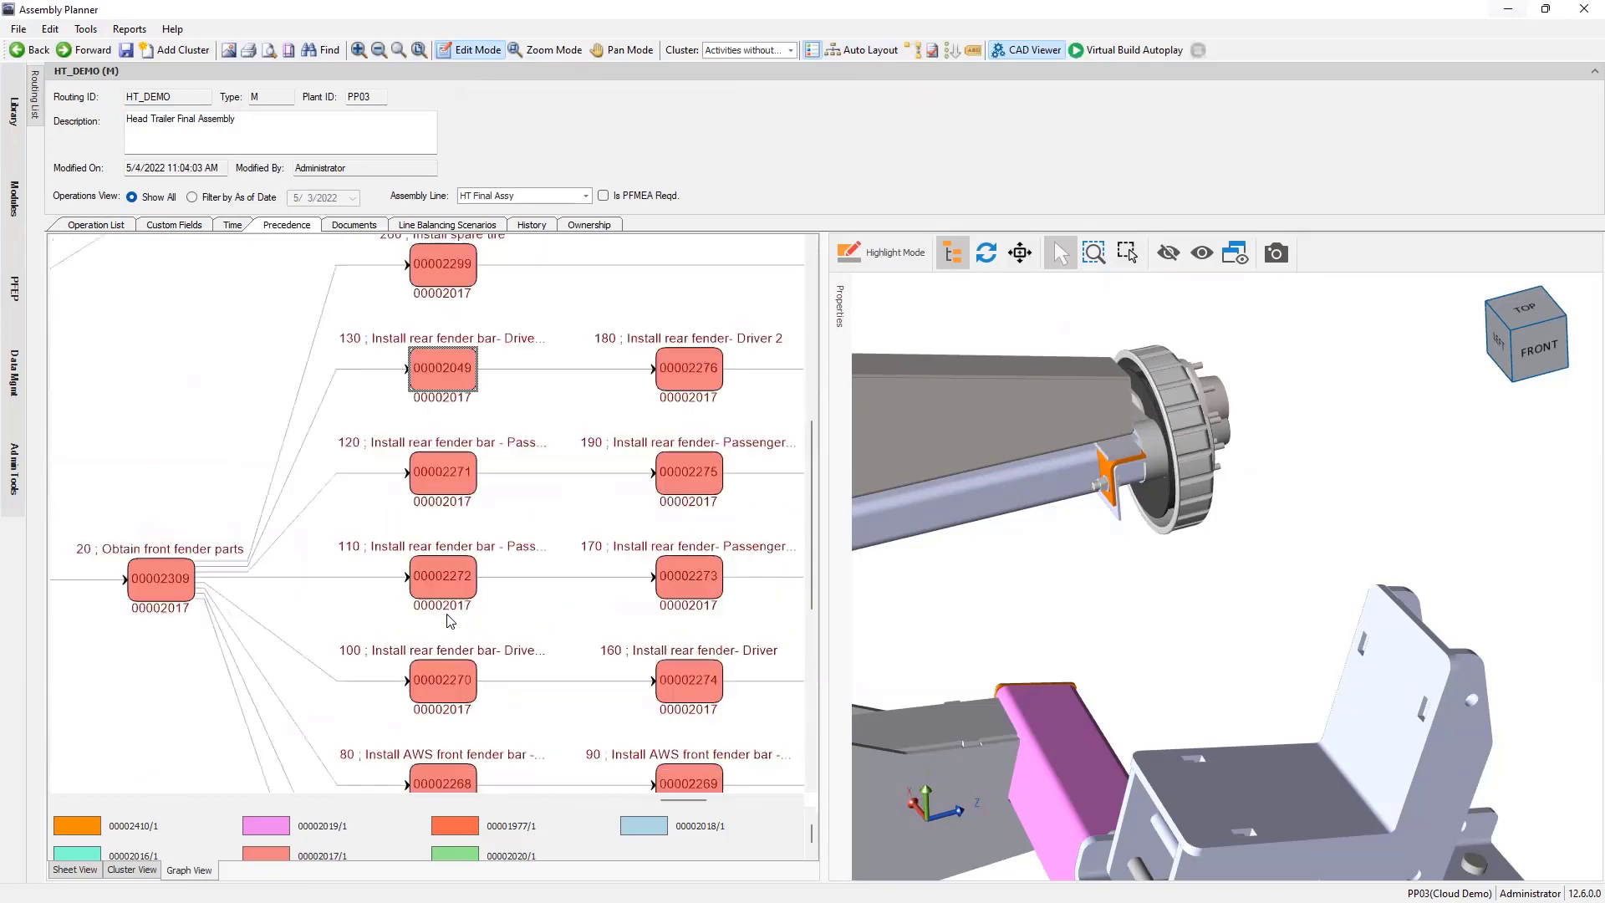
Check the new sequence in 3D by stepping through the driver rear fender bar (100), rear fender (160) and rear driver side tire (230).
{"action": "left_click", "coordinate": [442, 677]}
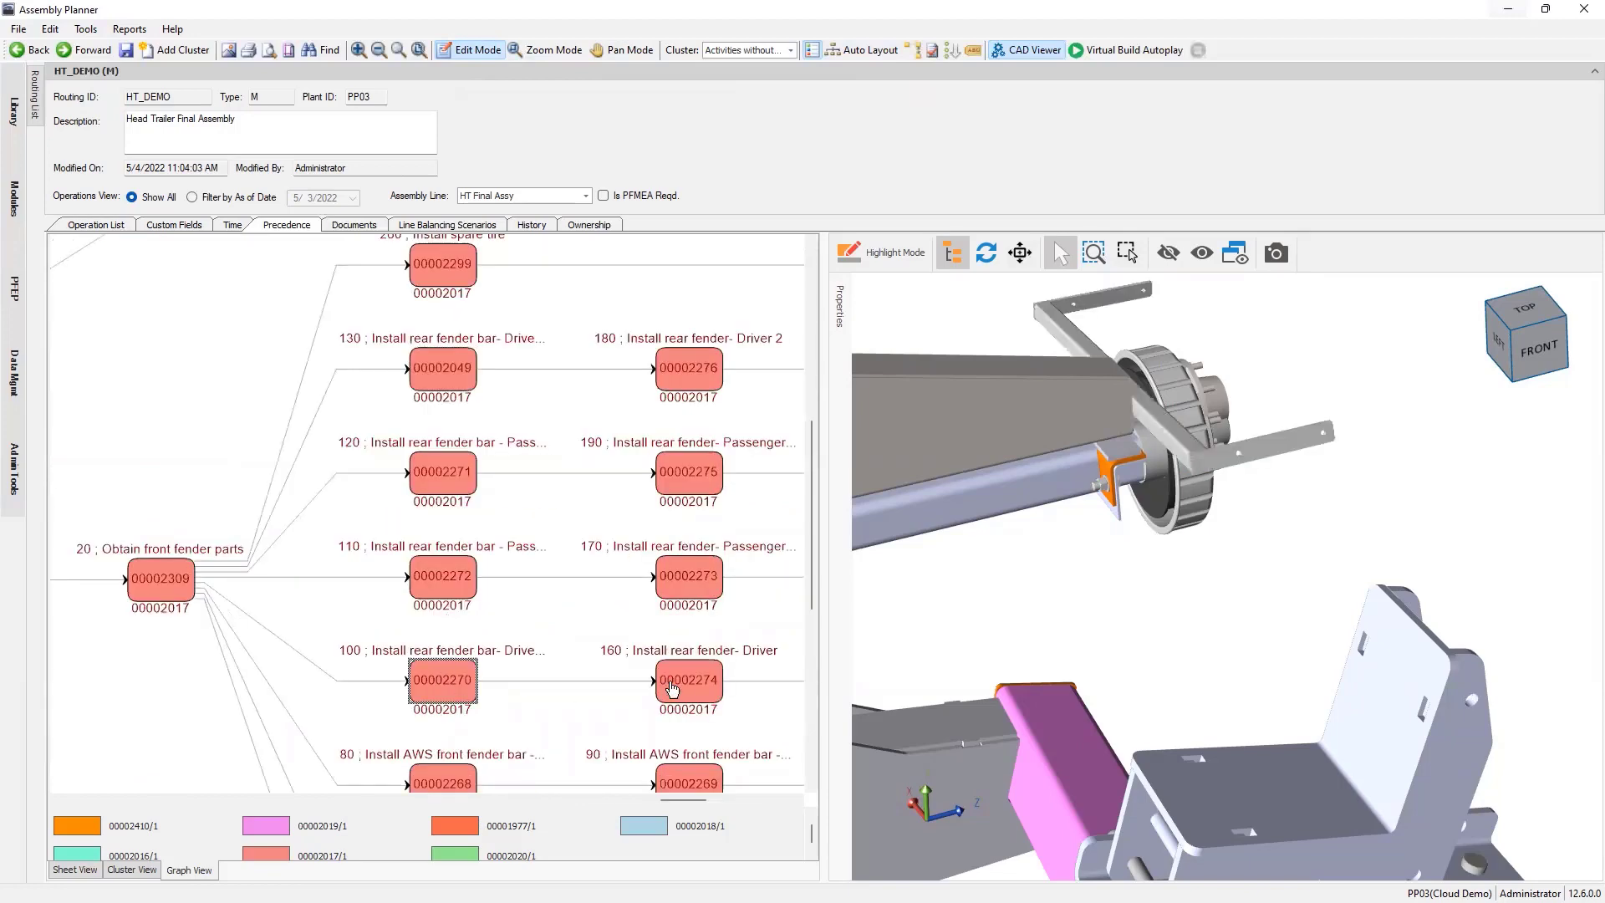
{"action": "left_click", "coordinate": [711, 669]}
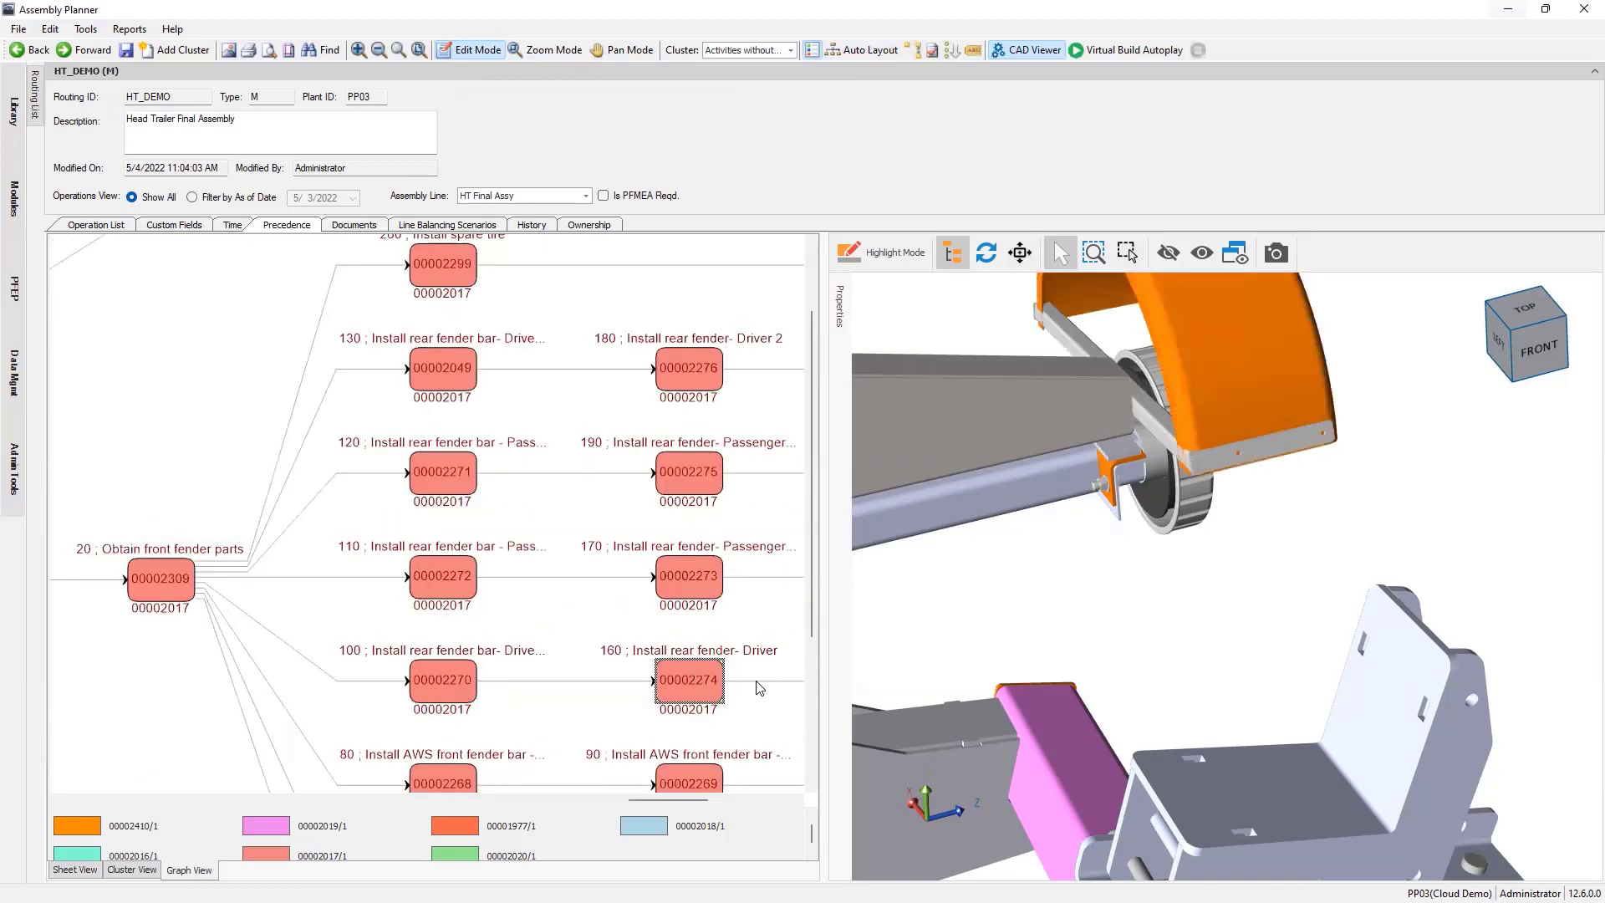
{"action": "scroll", "coordinate": [761, 681], "scroll_direction": "down", "scroll_amount": 3, "text": "ctrl"}
{"action": "scroll", "coordinate": [733, 756], "scroll_direction": "right", "scroll_amount": 2, "text": "shift"}
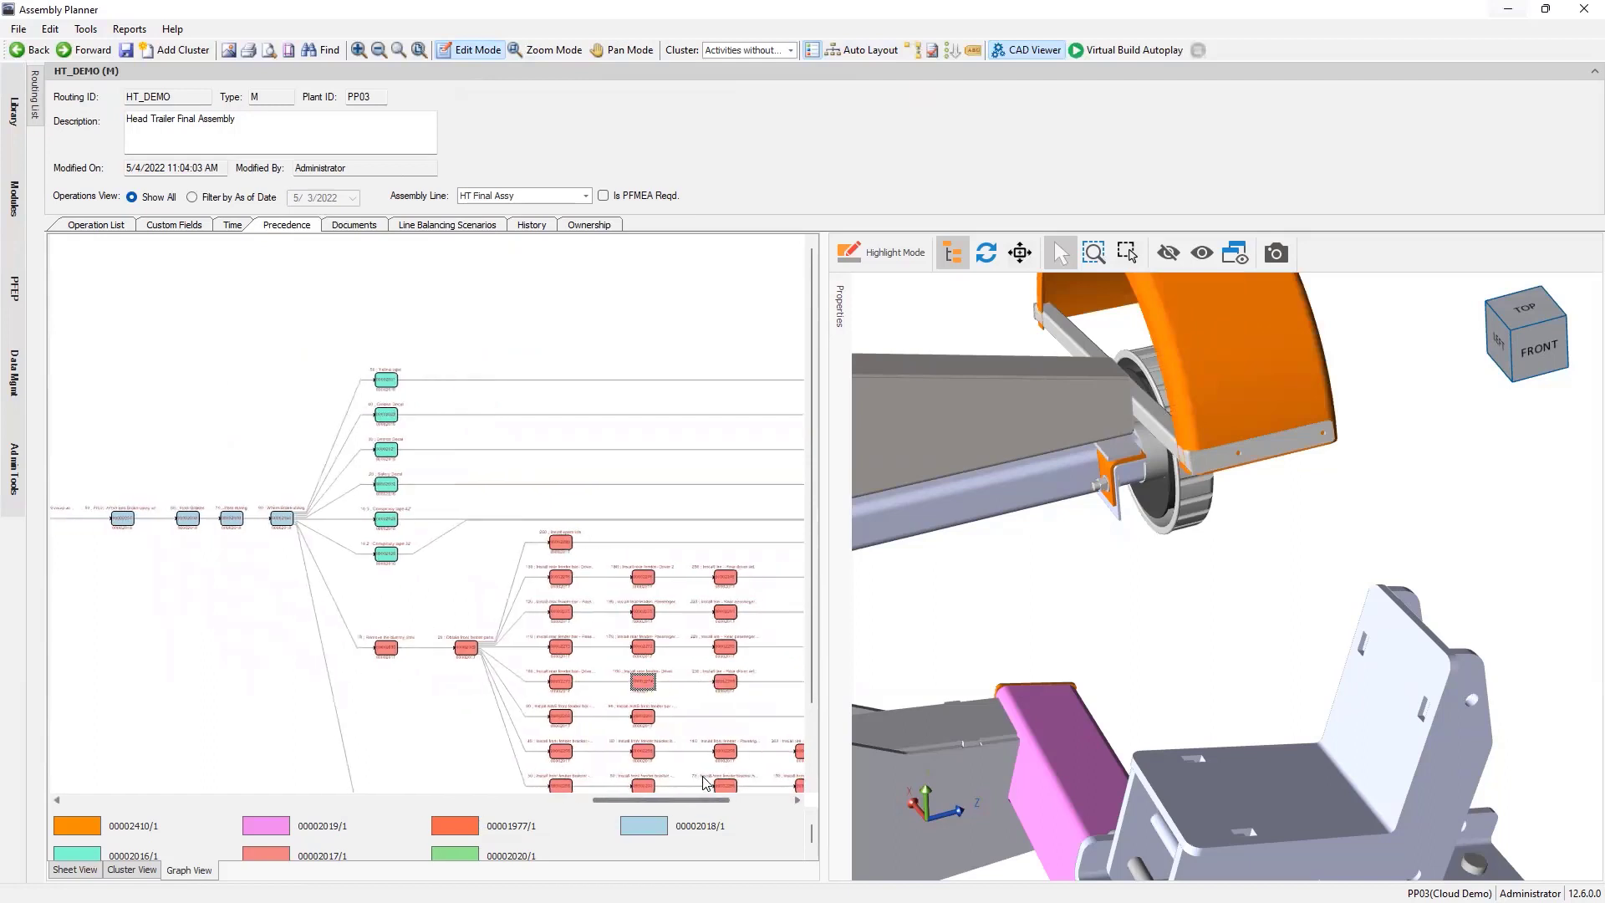
{"action": "left_click", "coordinate": [716, 682]}
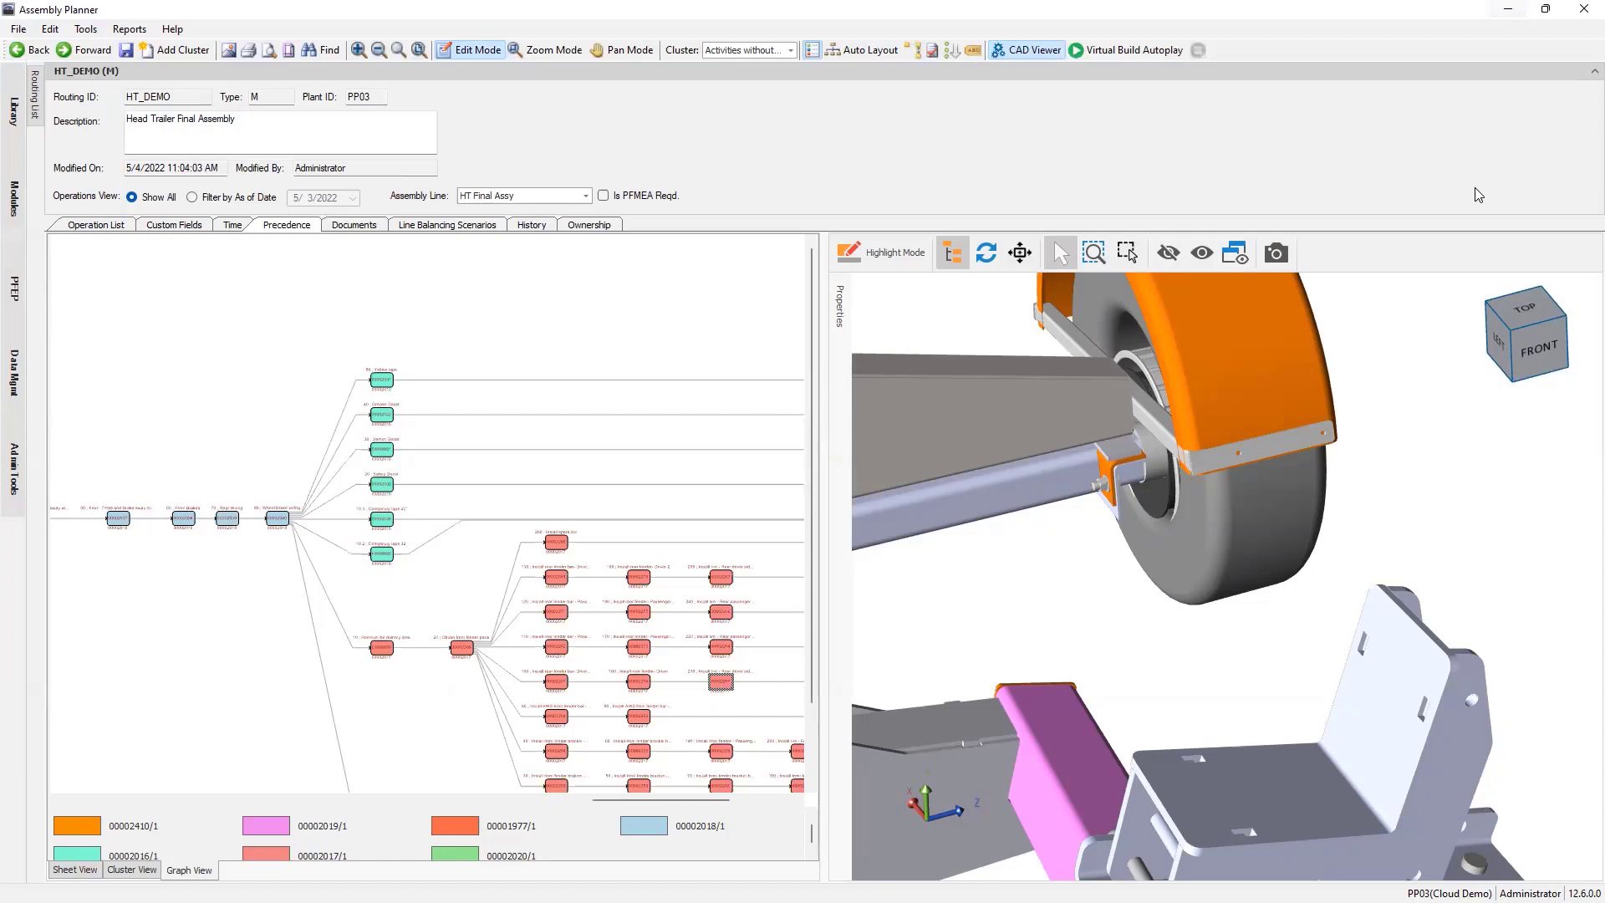
Open the Yamazumi chart of the line balancing scenario and load the HT69 CAD workspace alongside it.
{"action": "left_click", "coordinate": [11, 205]}
{"action": "left_click", "coordinate": [88, 168]}
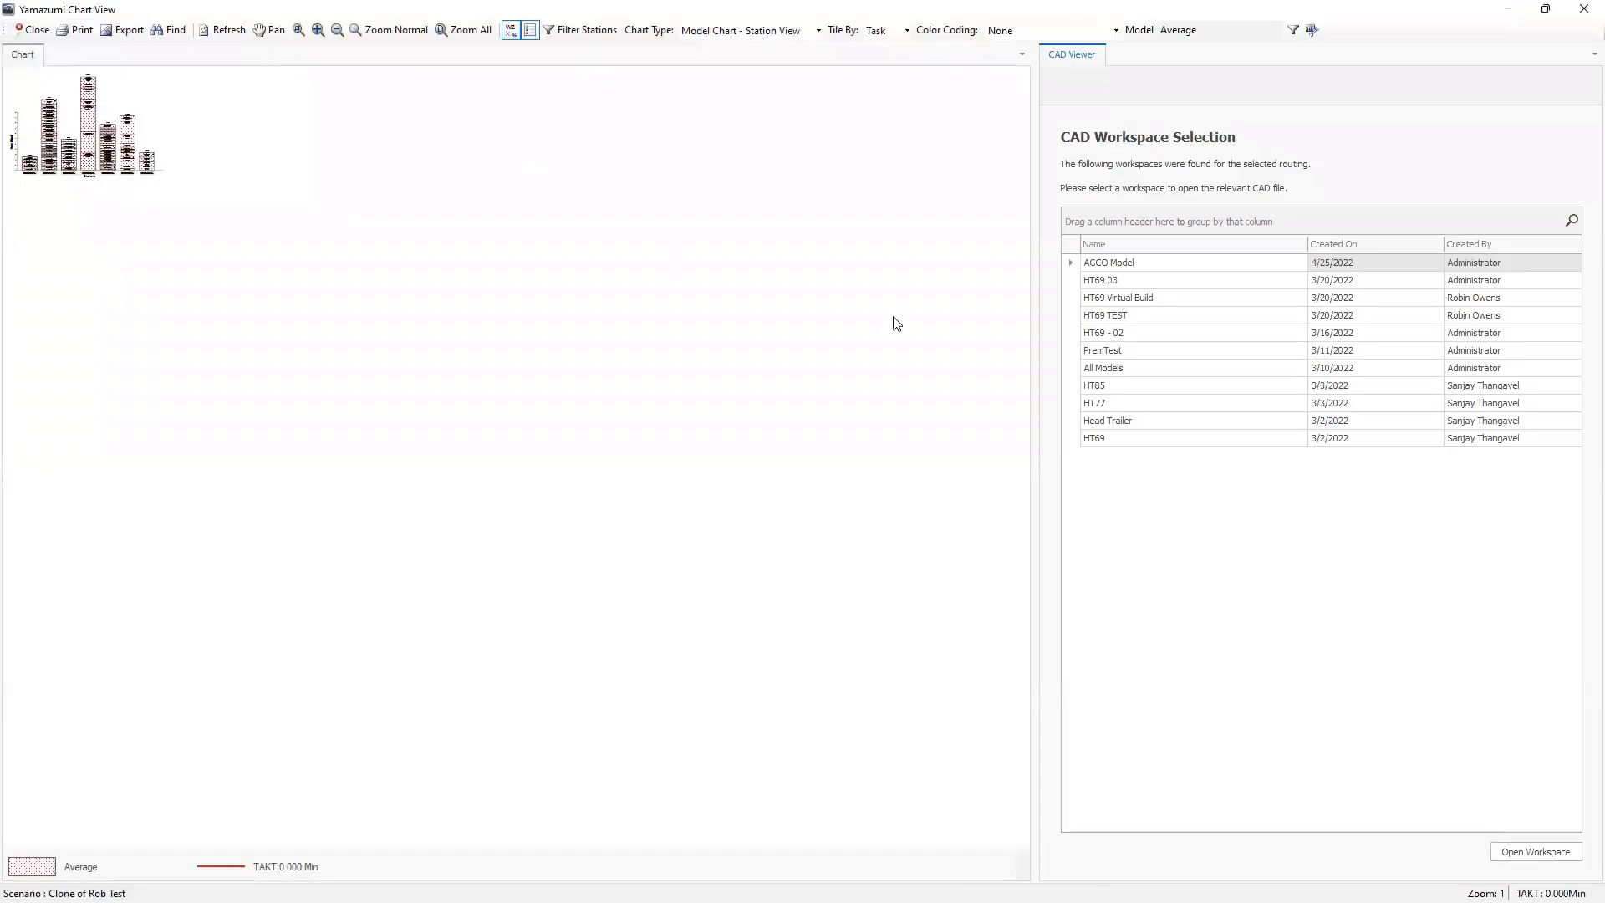
{"action": "left_click", "coordinate": [1115, 441]}
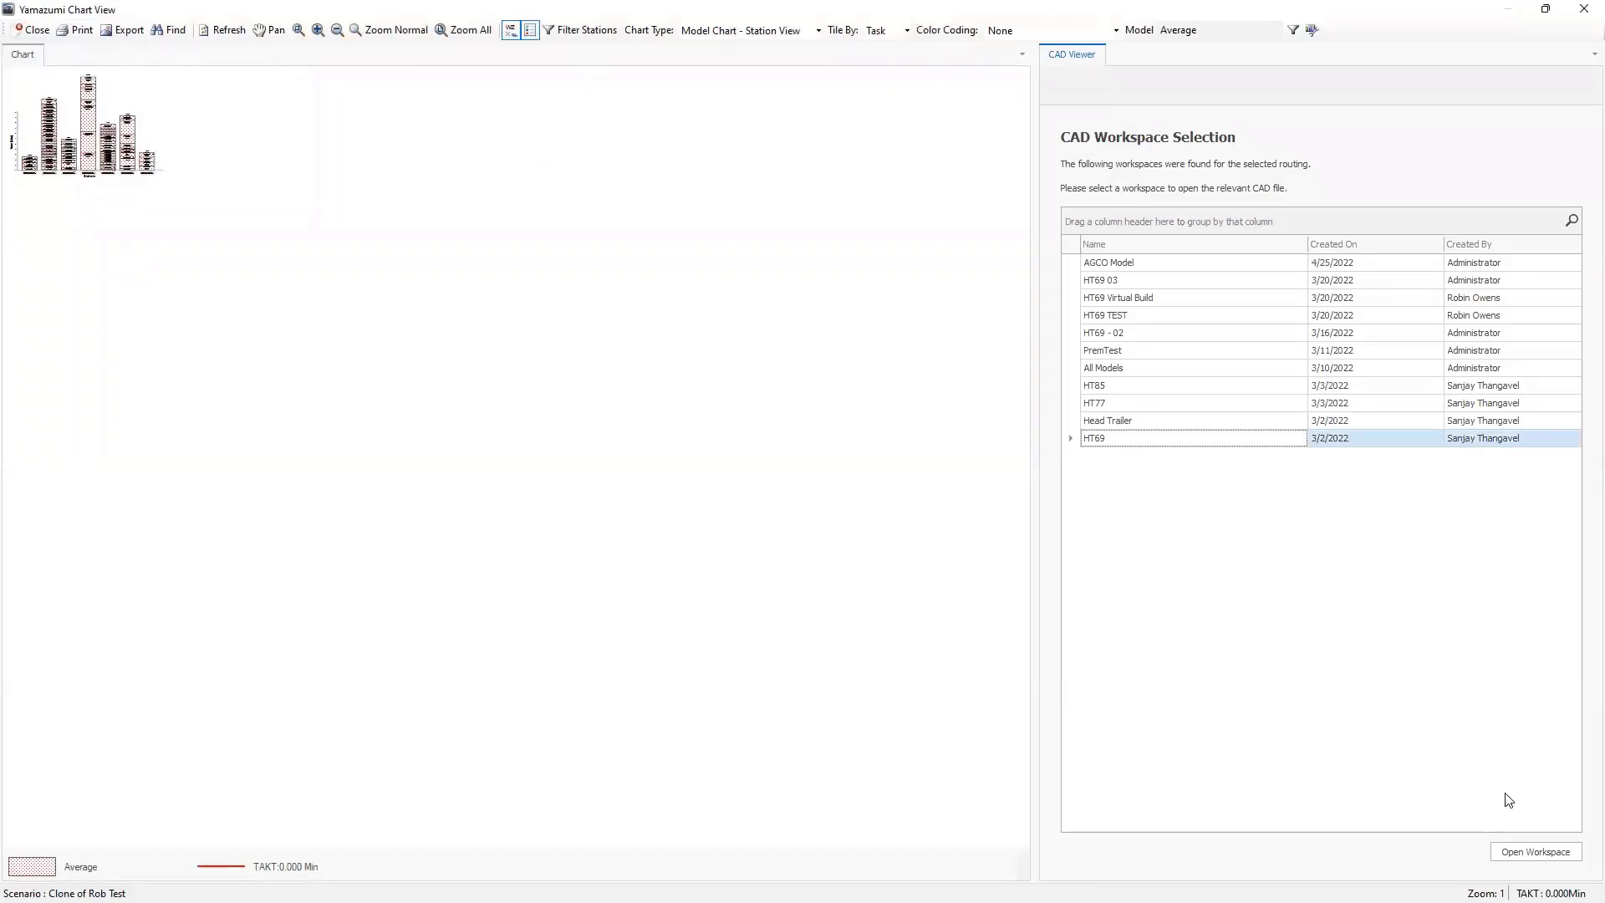
{"action": "left_click", "coordinate": [1529, 851]}
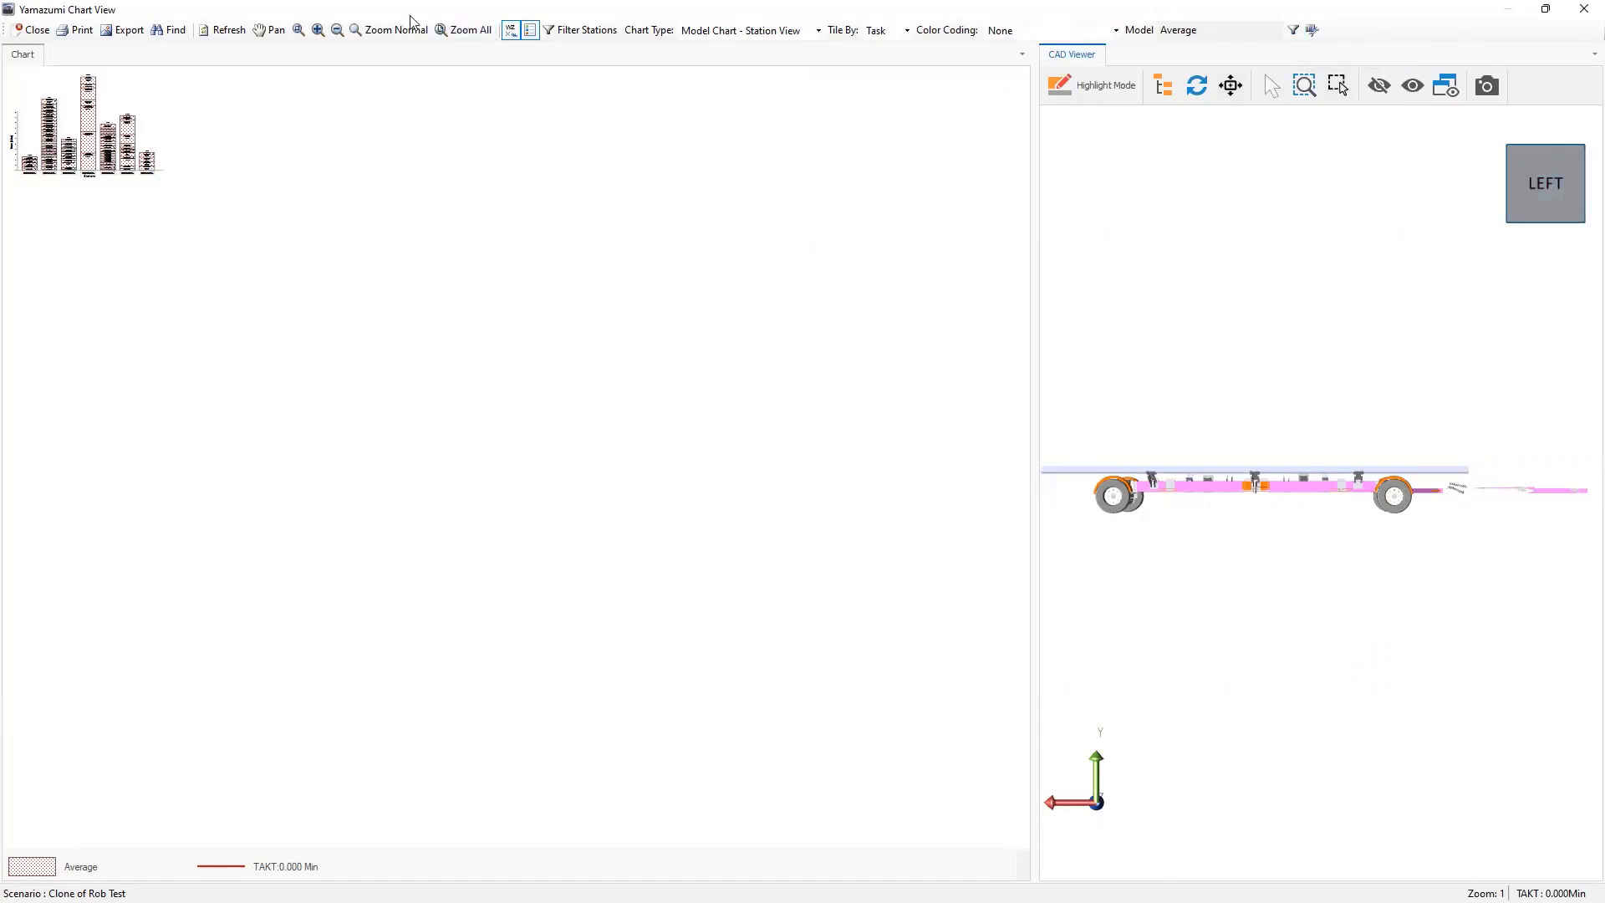
Filter the Yamazumi chart to models 9H000069, 9H000077 and 9H000085 instead of Average, and fit all stations in view.
{"action": "left_click", "coordinate": [462, 30]}
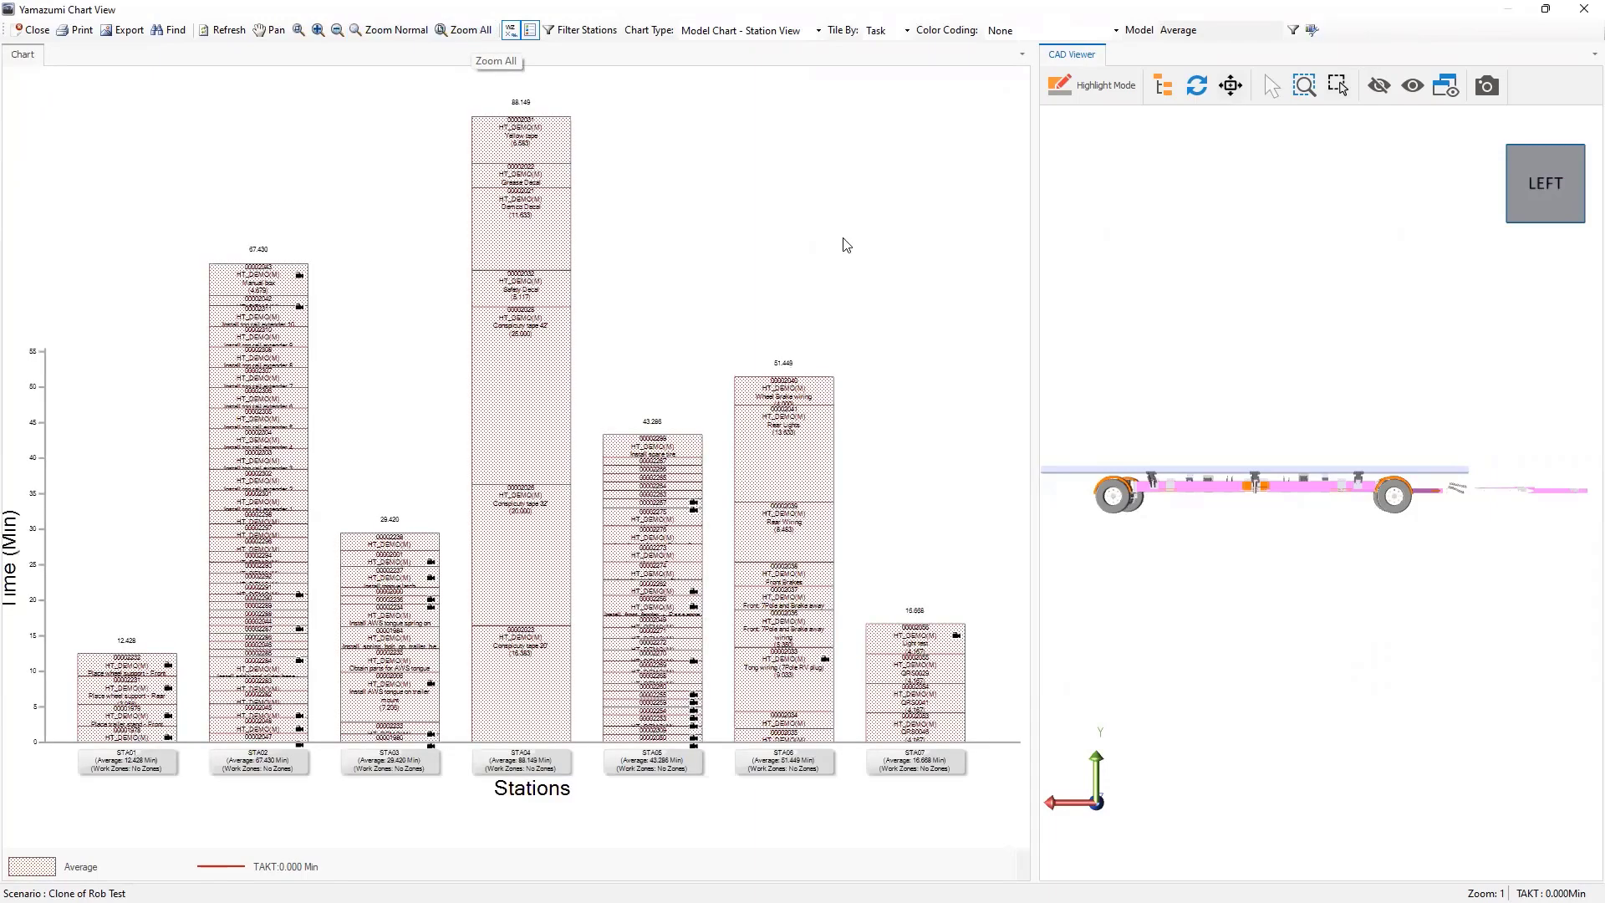
{"action": "left_click", "coordinate": [1293, 29]}
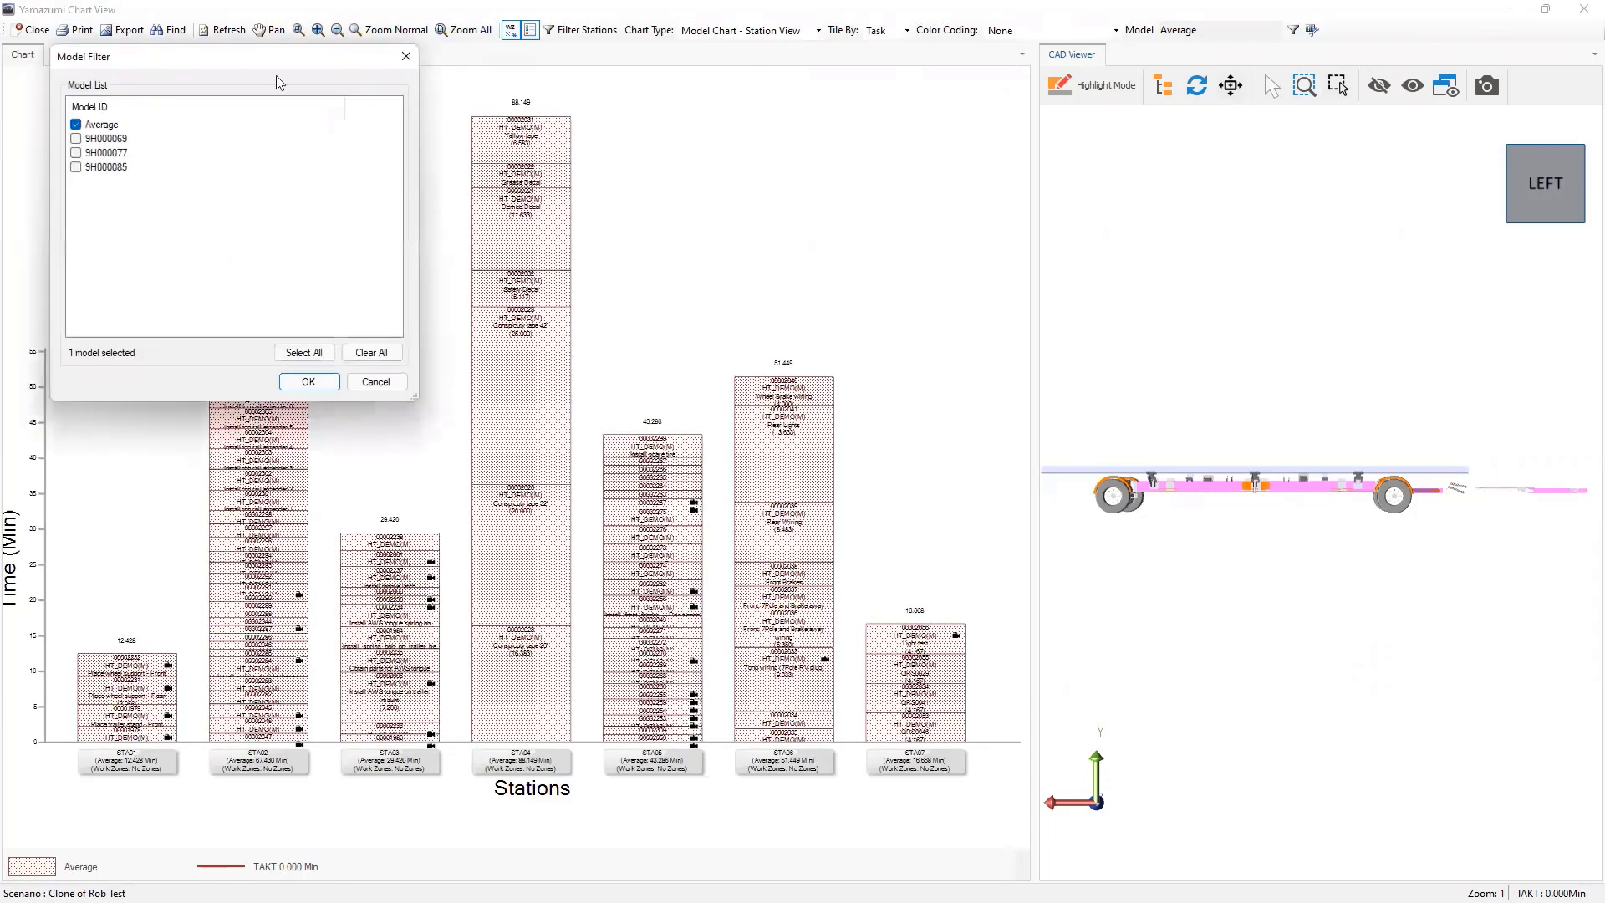
{"action": "left_click", "coordinate": [76, 138]}
{"action": "left_click", "coordinate": [76, 153]}
{"action": "left_click", "coordinate": [77, 166]}
{"action": "left_click", "coordinate": [76, 124]}
{"action": "left_click", "coordinate": [330, 387]}
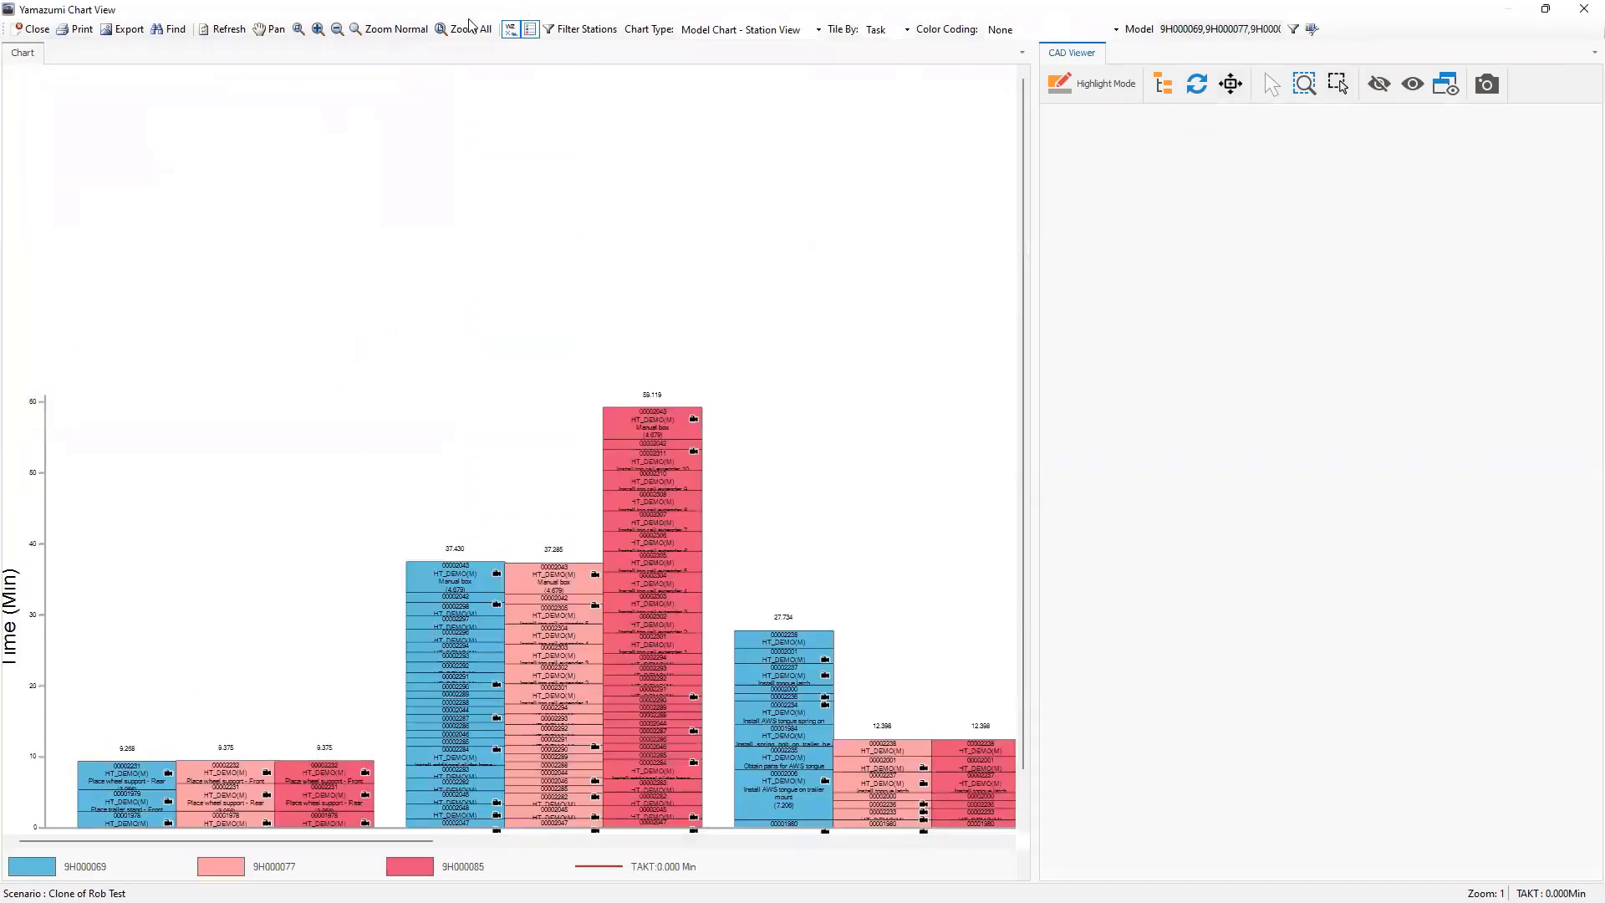
{"action": "left_click", "coordinate": [470, 28]}
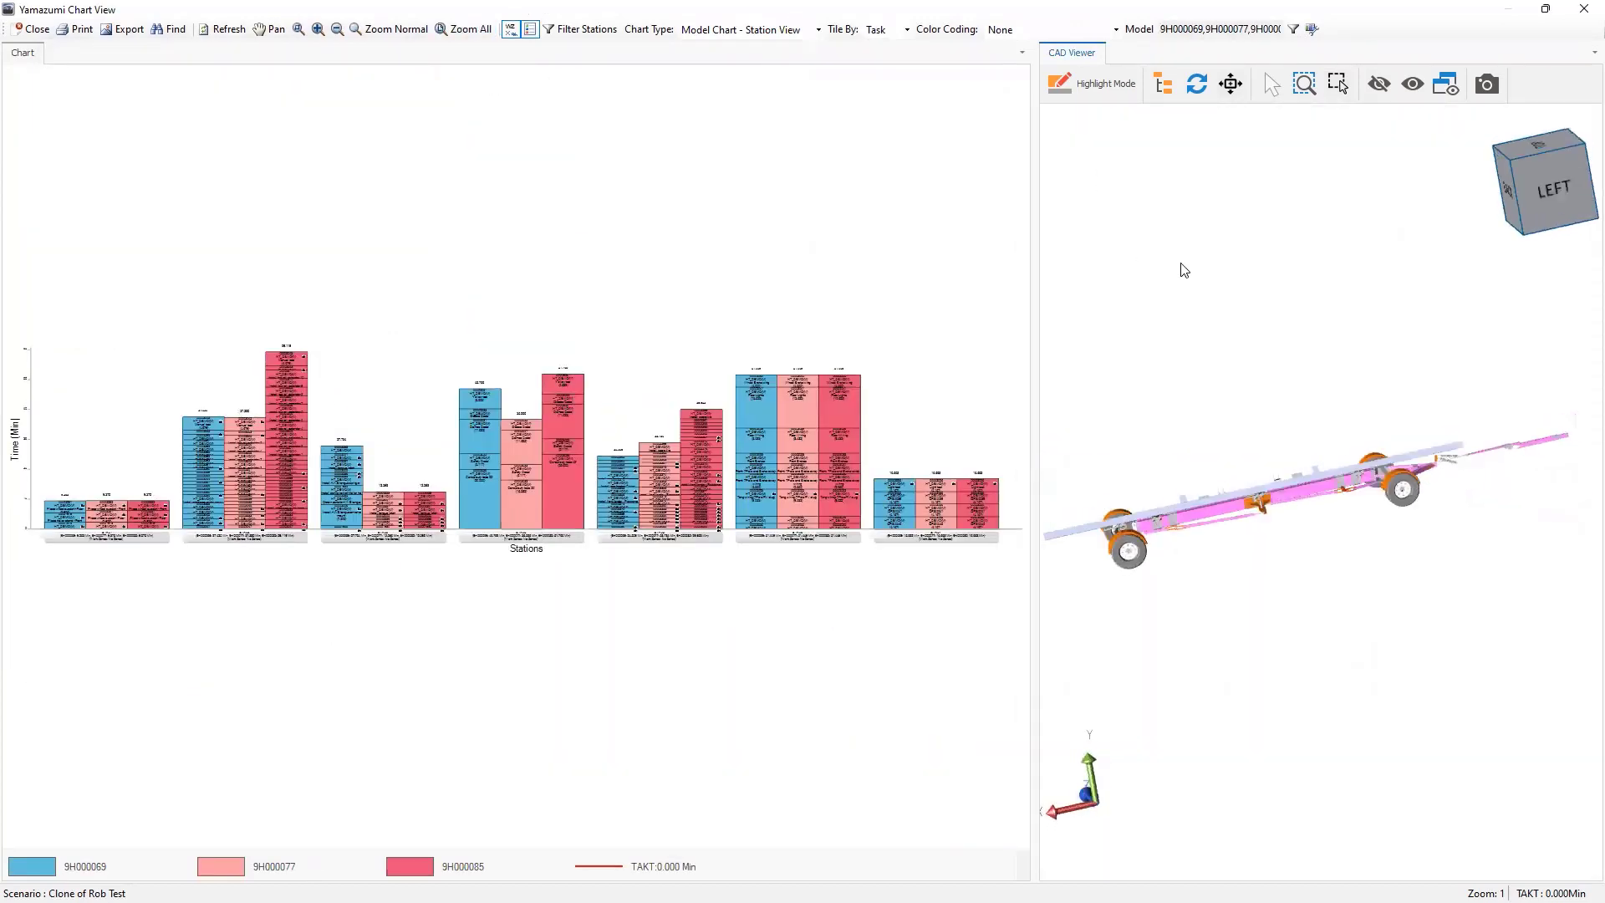
Inspect the complete trailer's 3D model from the rear and above.
{"action": "left_click_drag", "start_coordinate": [1183, 269], "coordinate": [1583, 279]}
{"action": "scroll", "coordinate": [1246, 655], "scroll_direction": "up", "scroll_amount": 3}
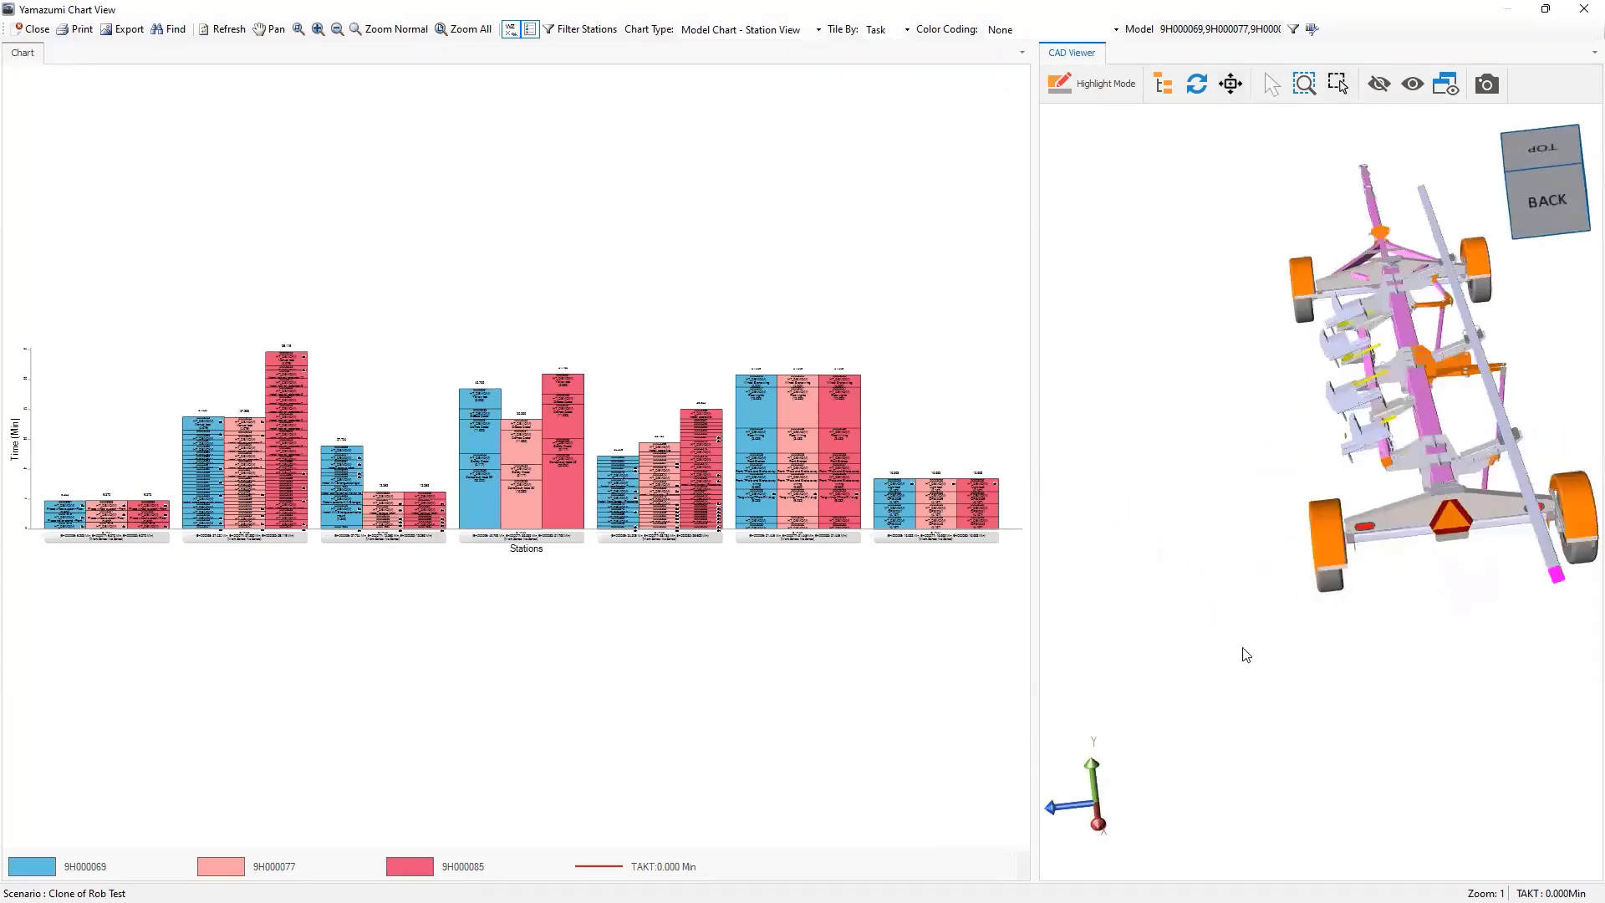
{"action": "scroll", "coordinate": [1404, 674], "scroll_direction": "up", "scroll_amount": 5}
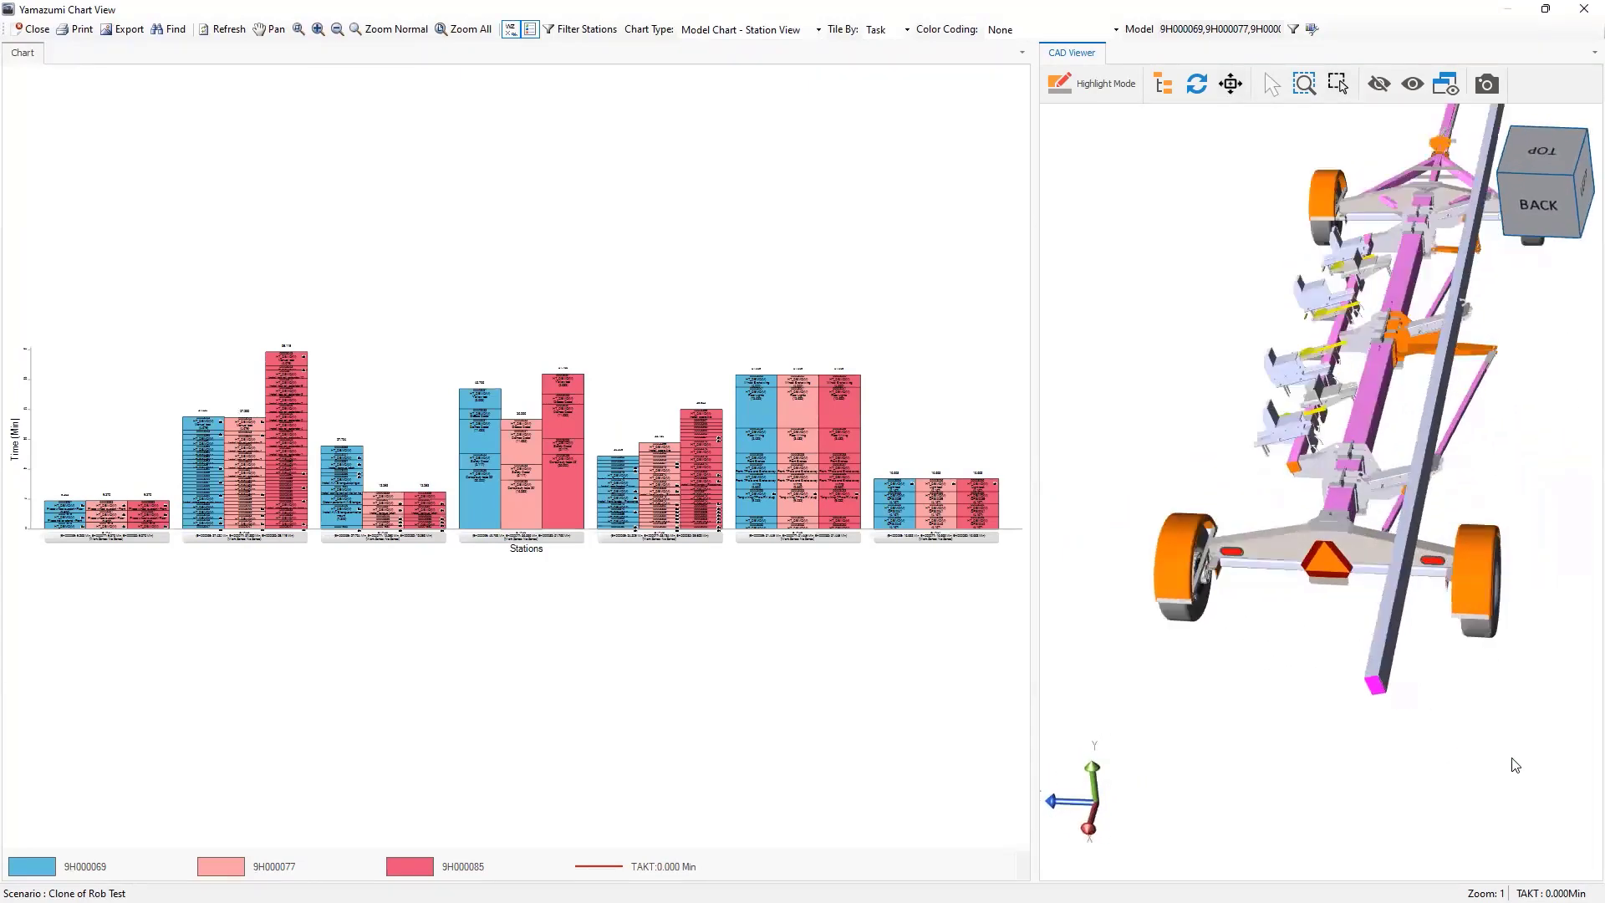
{"action": "scroll", "coordinate": [1514, 765], "scroll_direction": "up", "scroll_amount": 2}
{"action": "scroll", "coordinate": [1522, 524], "scroll_direction": "up", "scroll_amount": 2}
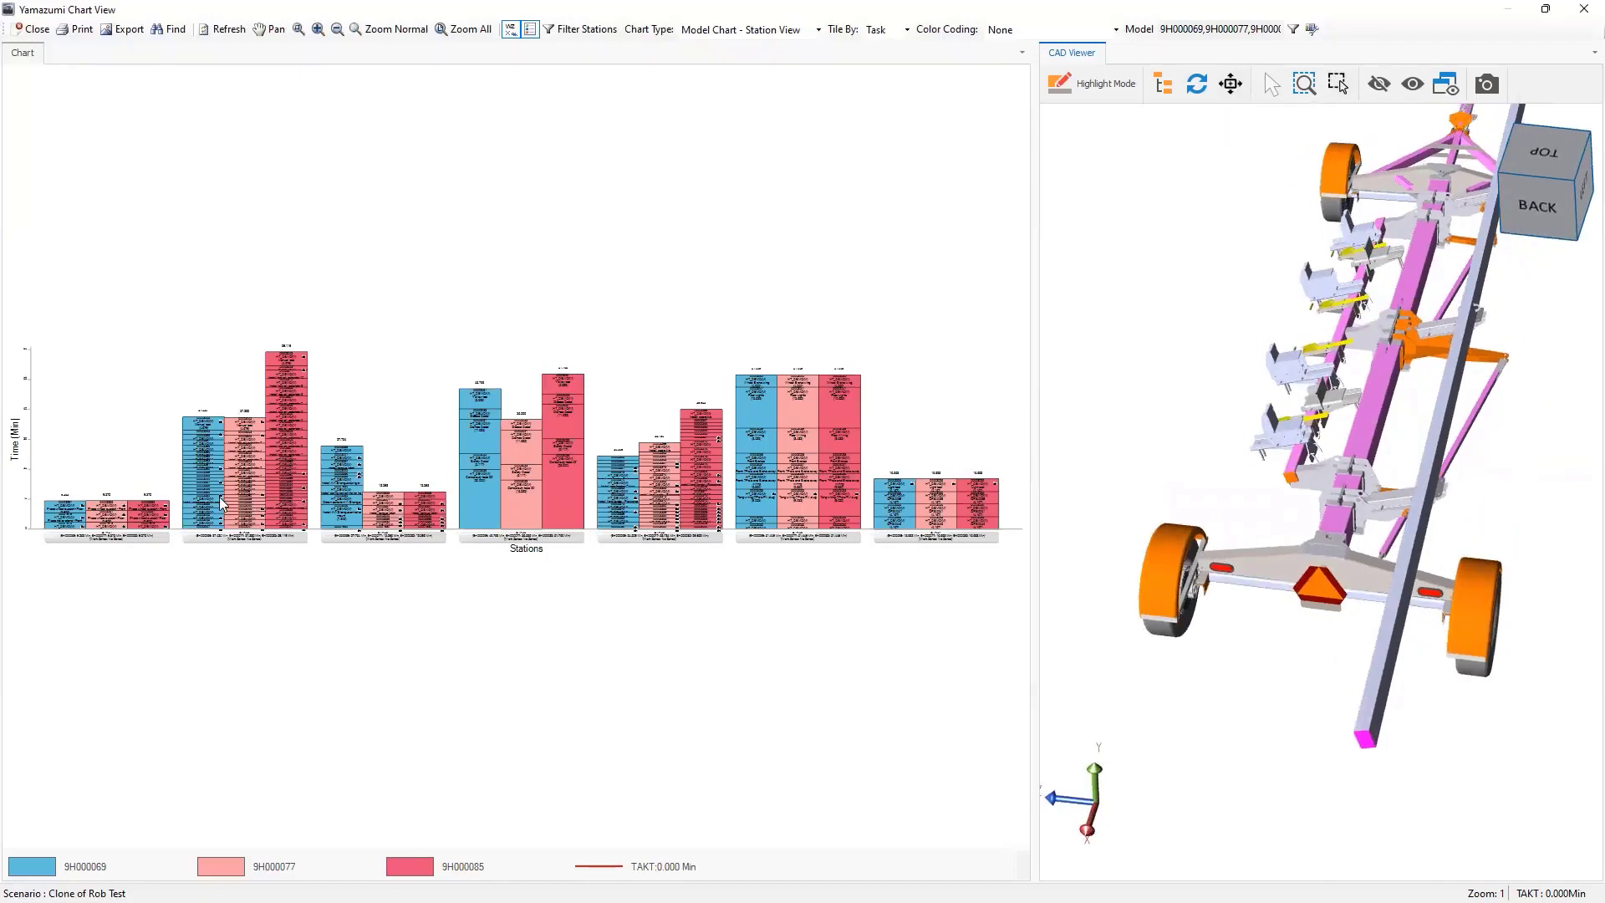
Select model 9H000069's Install End caps task (00002047) at STA02 to show its build stage in 3D.
{"action": "scroll", "coordinate": [155, 500], "scroll_direction": "up", "scroll_amount": 3}
{"action": "scroll", "coordinate": [154, 497], "scroll_direction": "down", "scroll_amount": 2}
{"action": "scroll", "coordinate": [249, 520], "scroll_direction": "up", "scroll_amount": 1}
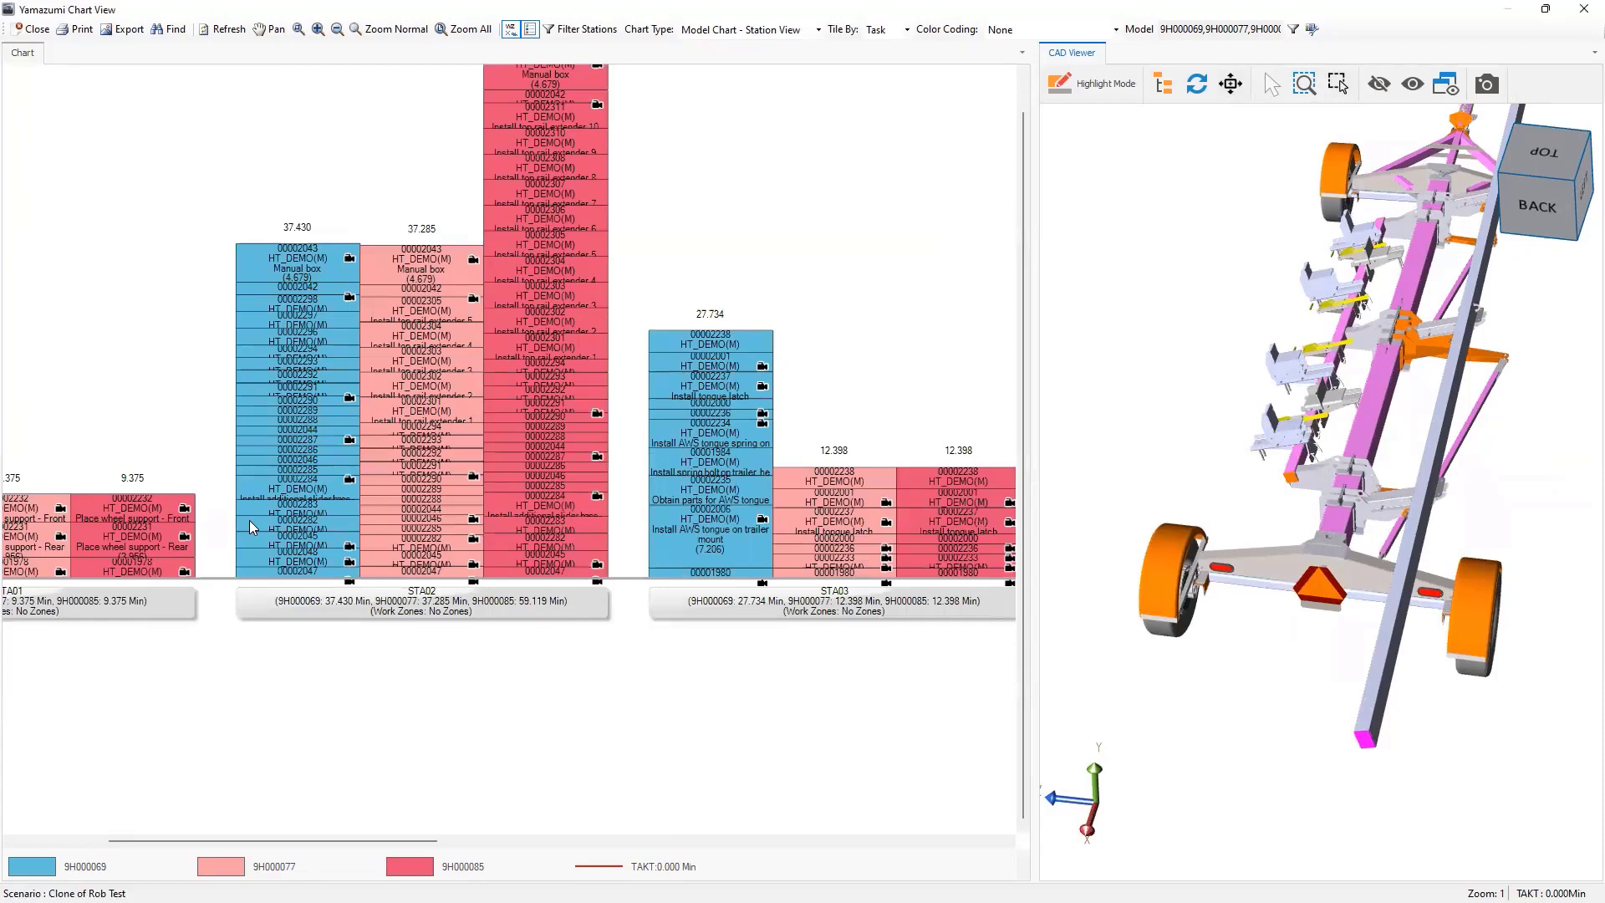
{"action": "scroll", "coordinate": [249, 520], "scroll_direction": "up", "scroll_amount": 2}
{"action": "scroll", "coordinate": [254, 527], "scroll_direction": "down", "scroll_amount": 1}
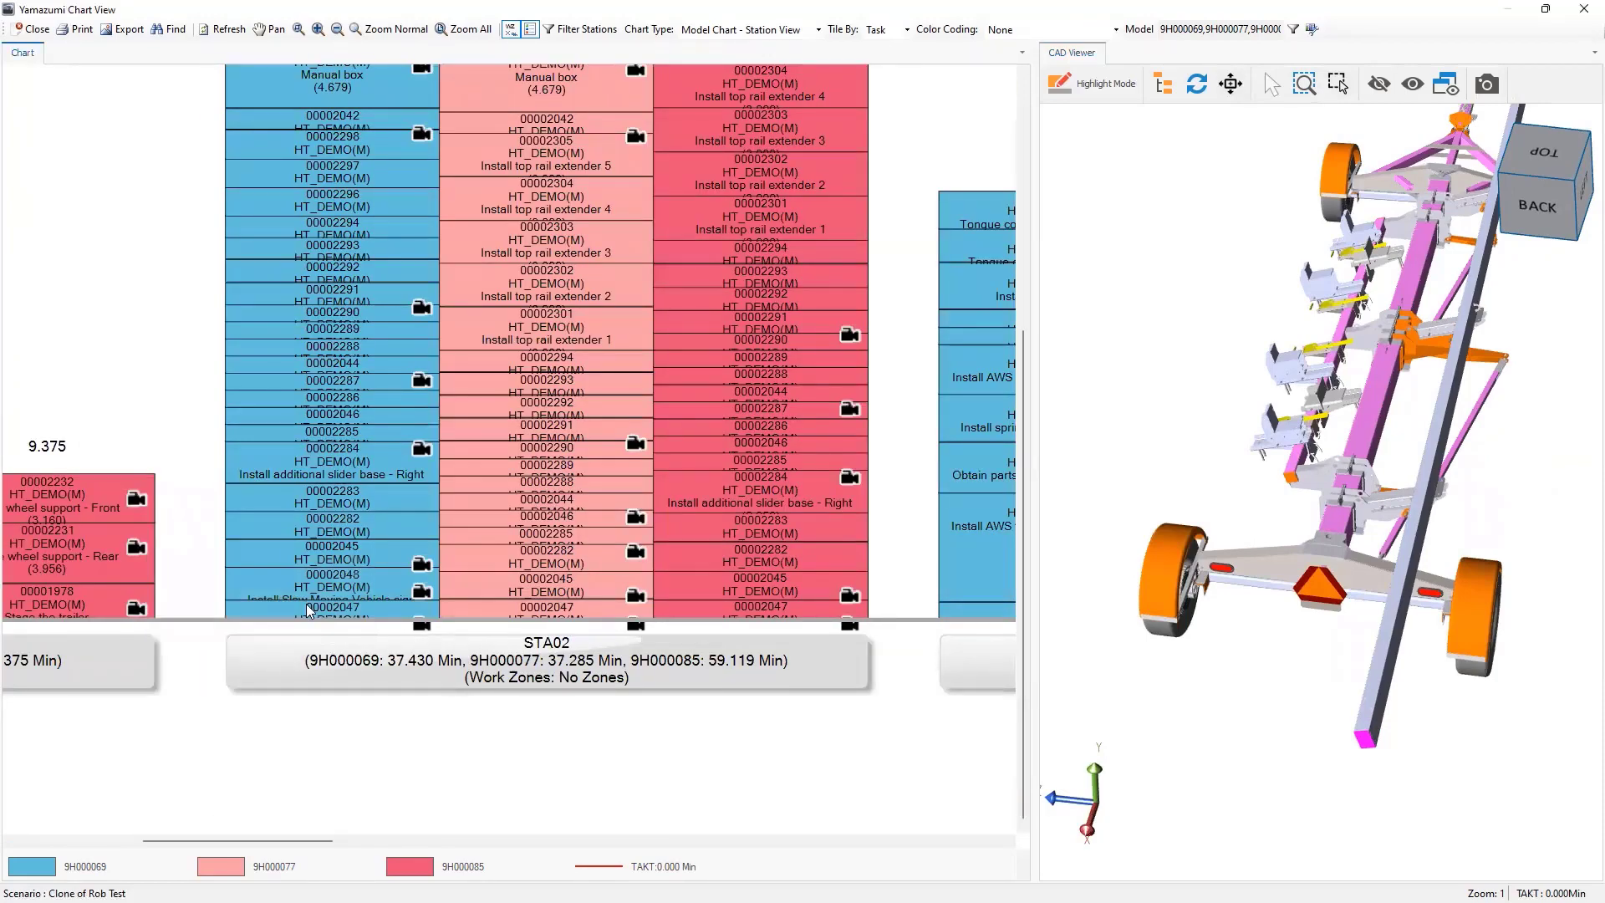
{"action": "left_click", "coordinate": [333, 613]}
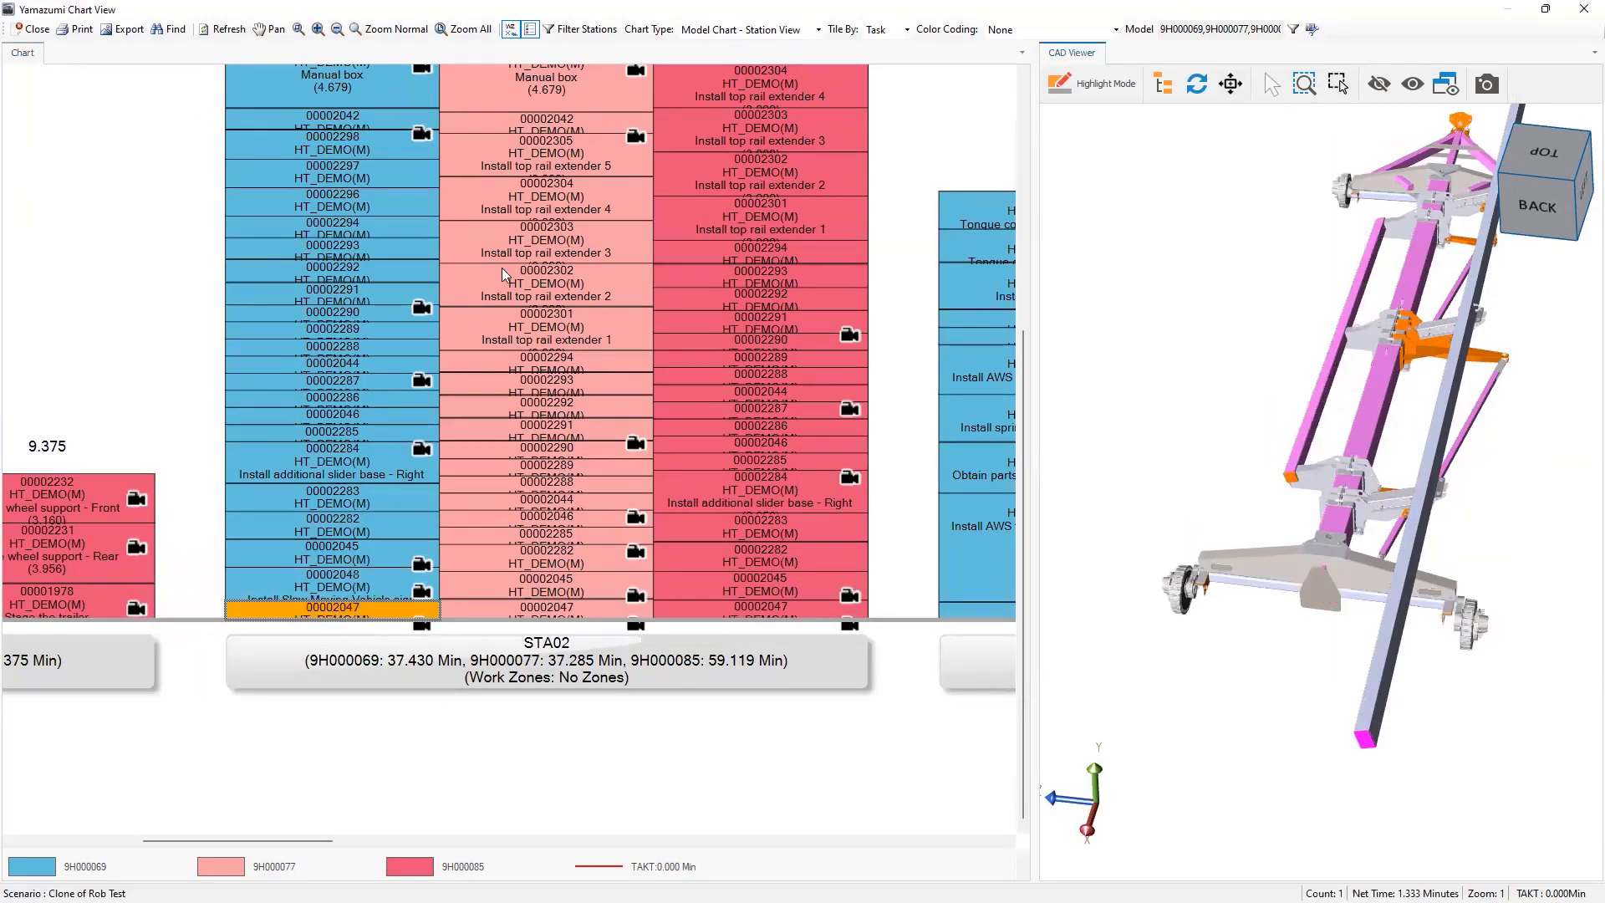
Open the properties of task 00002047 and review its models, options, work steps, resources and video.
{"action": "mouse_move", "coordinate": [345, 608]}
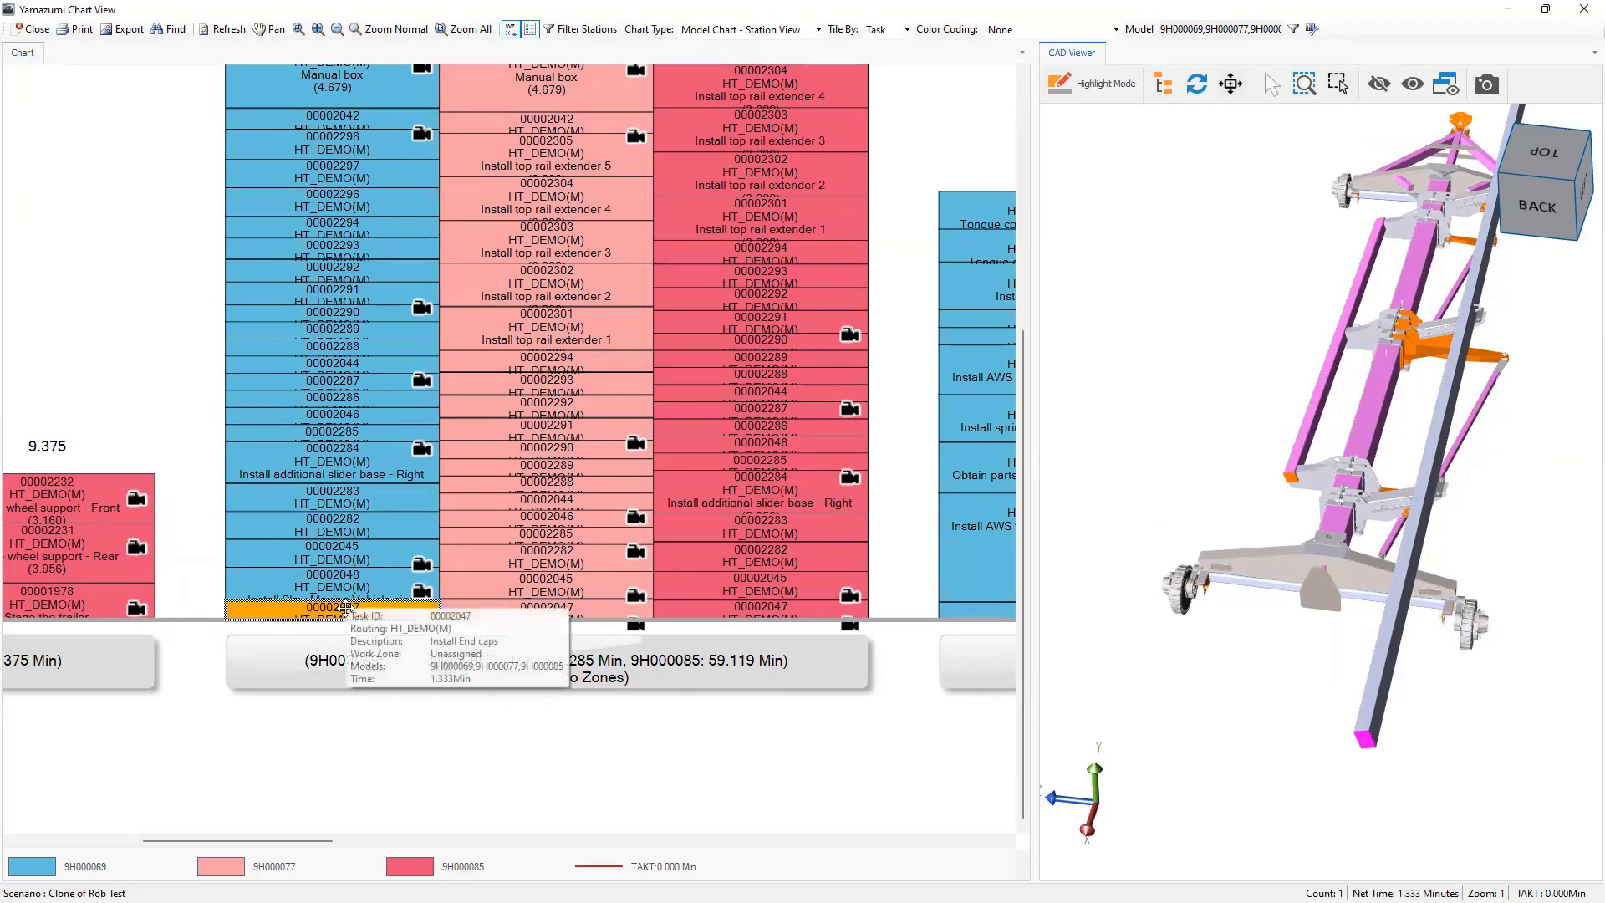
{"action": "right_click", "coordinate": [346, 609]}
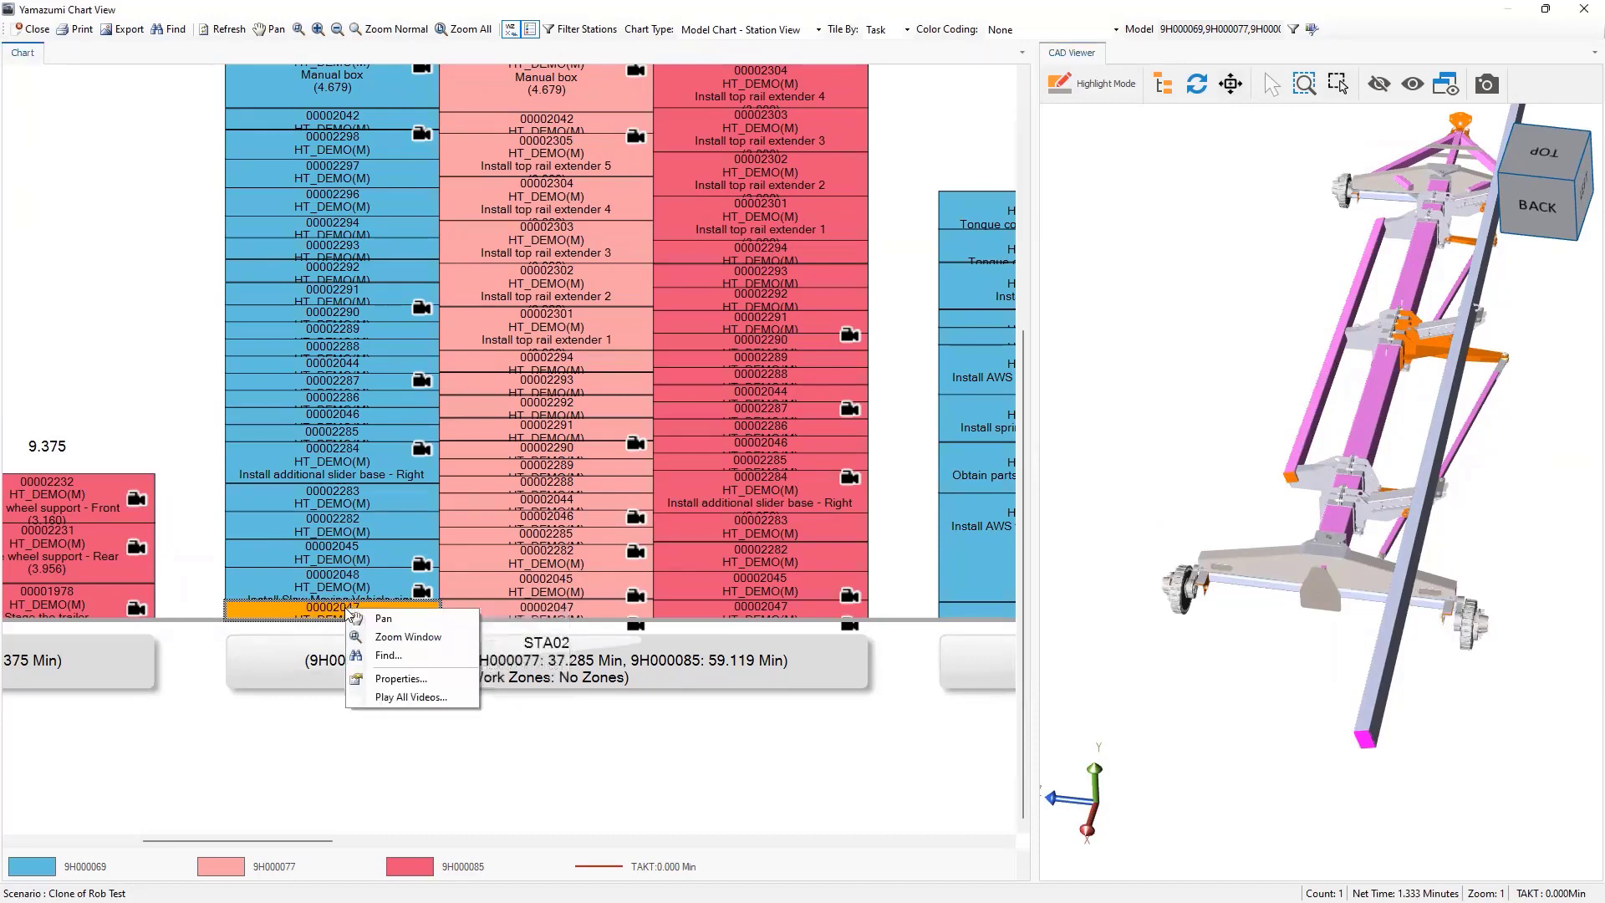
{"action": "left_click", "coordinate": [398, 679]}
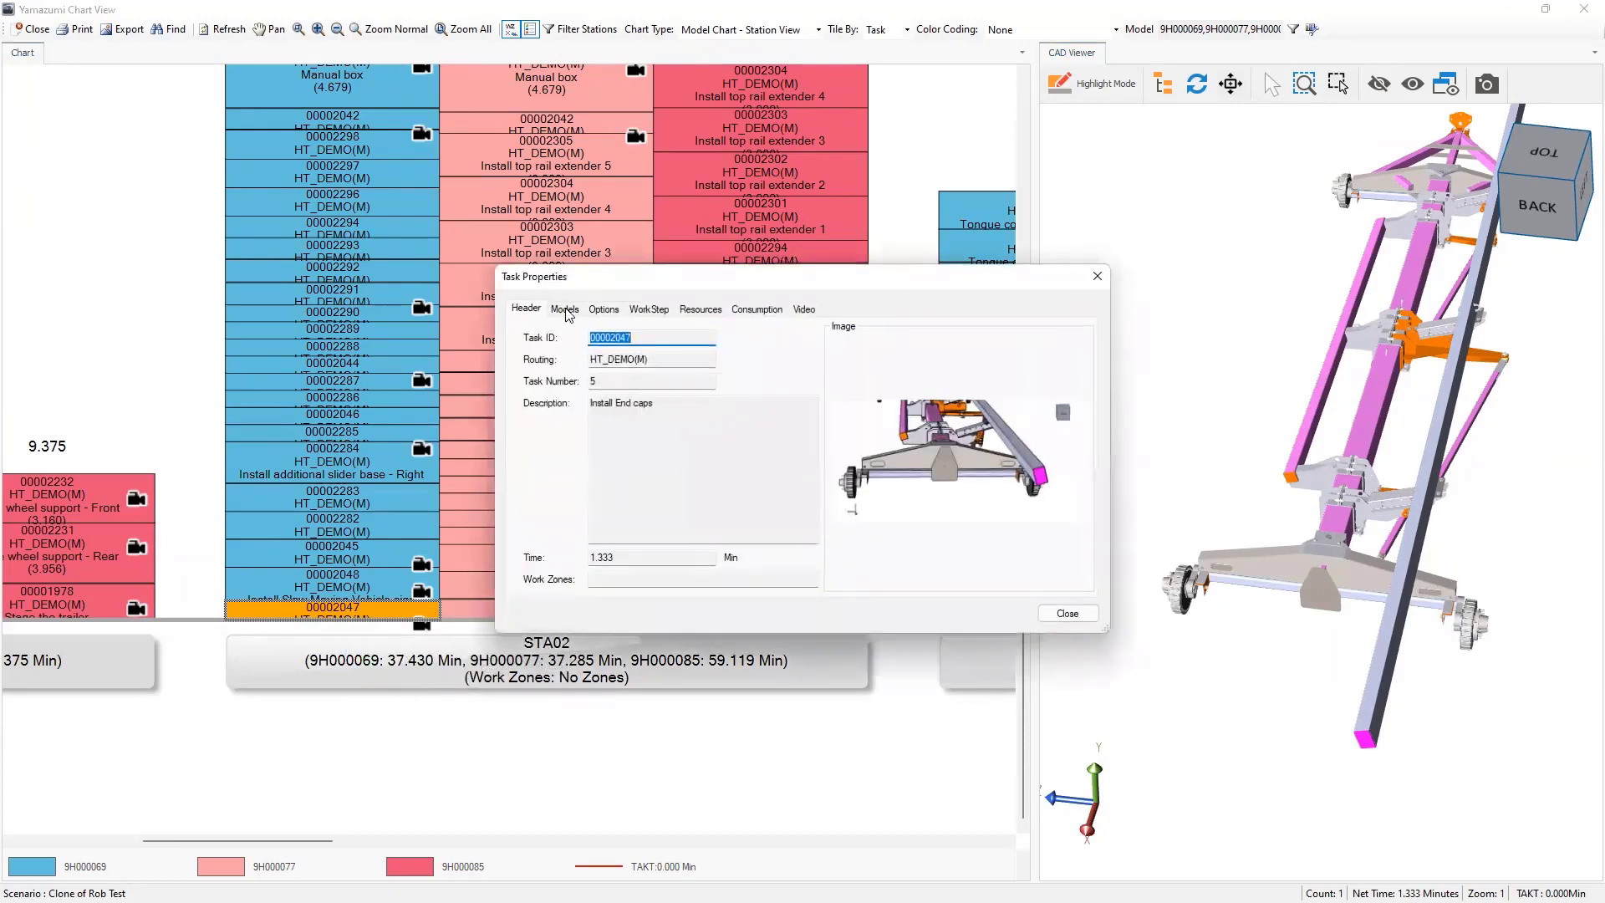
{"action": "left_click", "coordinate": [565, 311]}
{"action": "left_click", "coordinate": [617, 312]}
{"action": "left_click", "coordinate": [647, 312]}
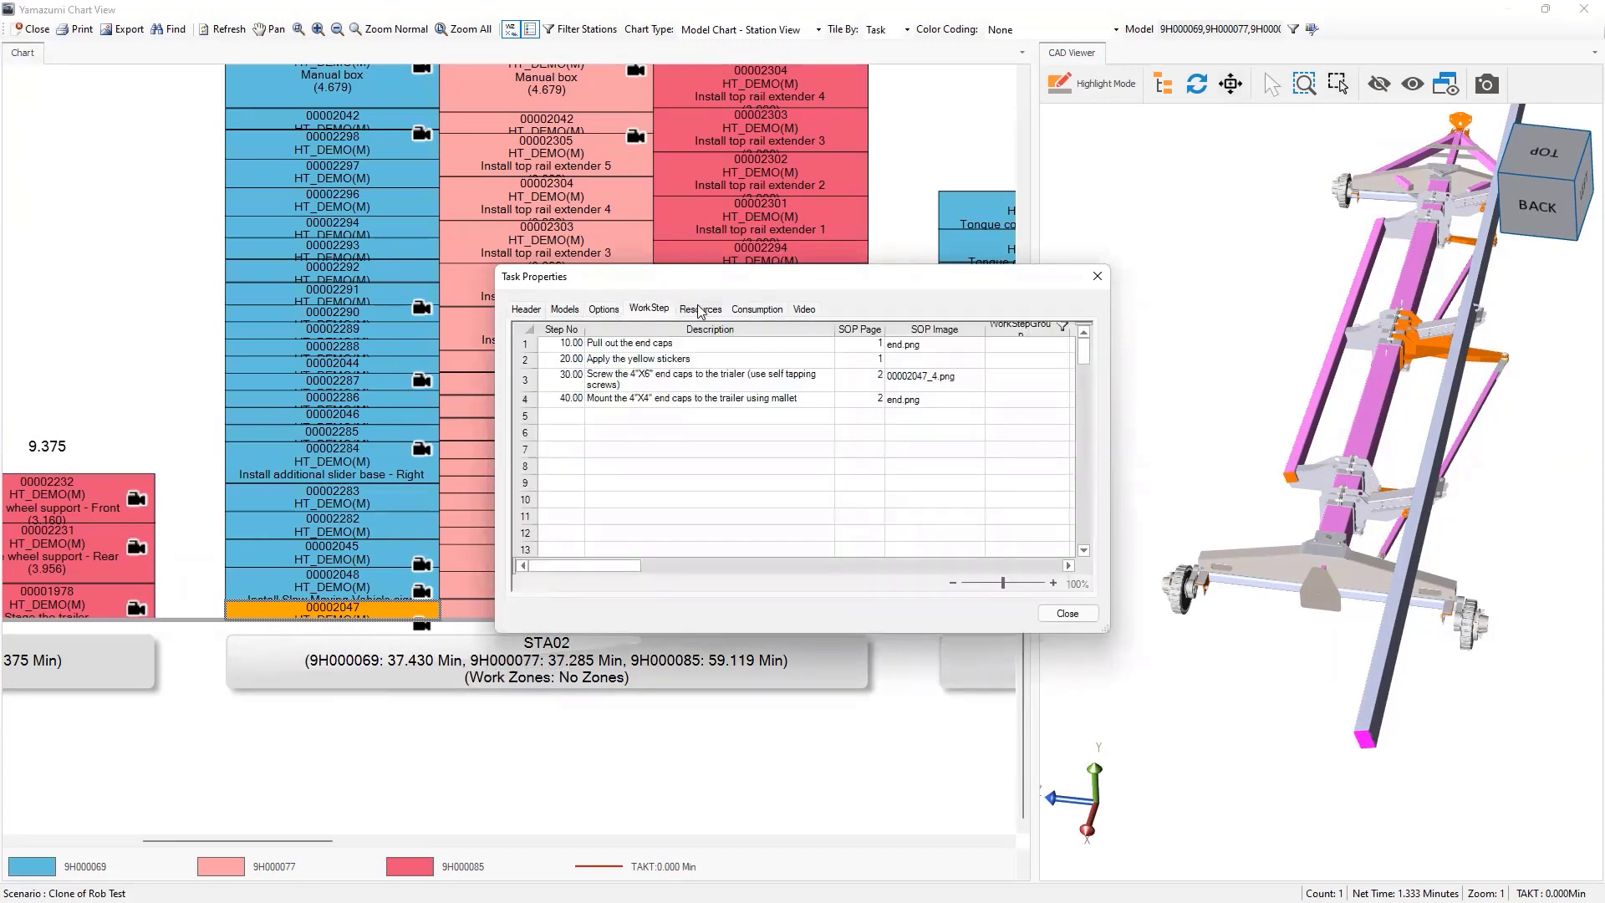
{"action": "left_click", "coordinate": [701, 309]}
{"action": "left_click", "coordinate": [803, 309]}
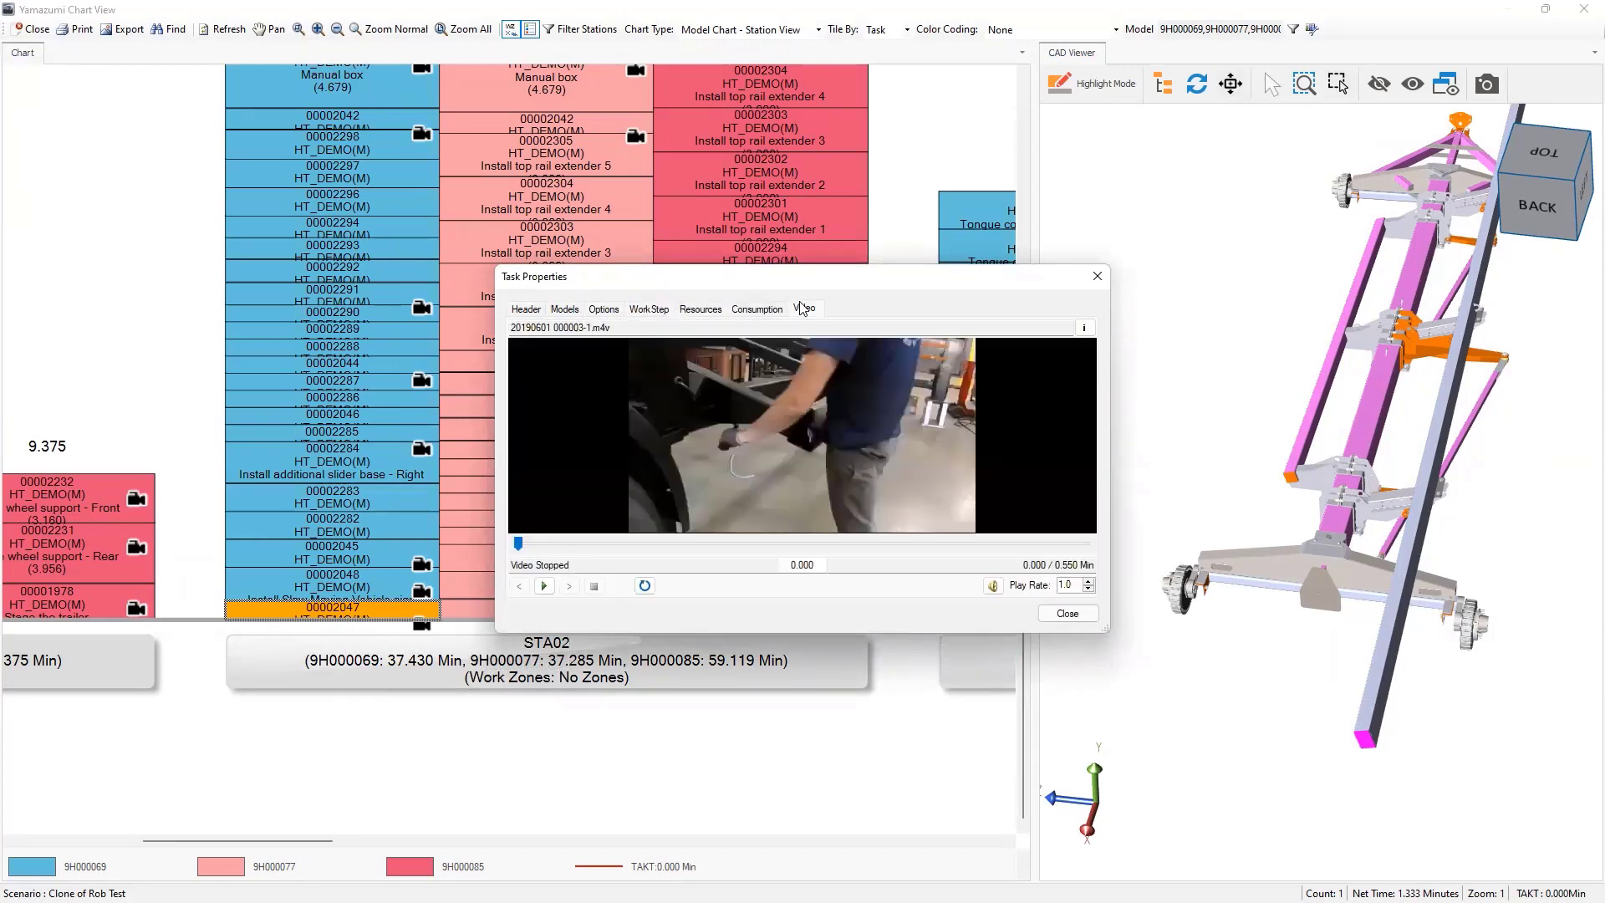
Play the end caps task's video, skip ahead in it, pause it and close the task properties.
{"action": "left_click", "coordinate": [545, 586]}
{"action": "left_click", "coordinate": [743, 544]}
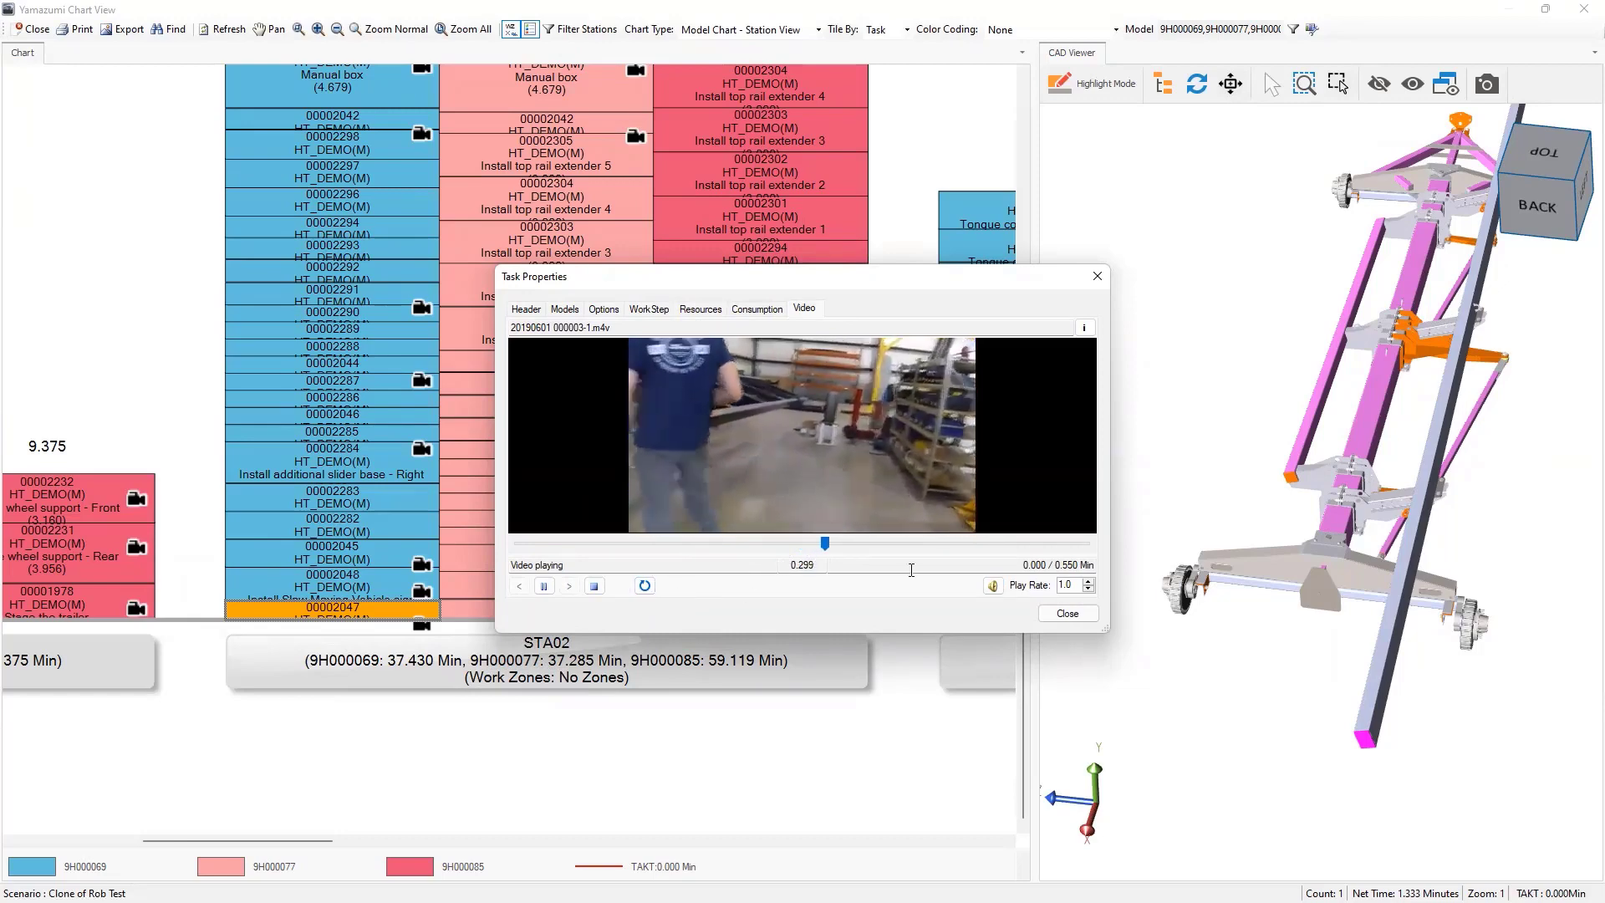
{"action": "key", "text": "space"}
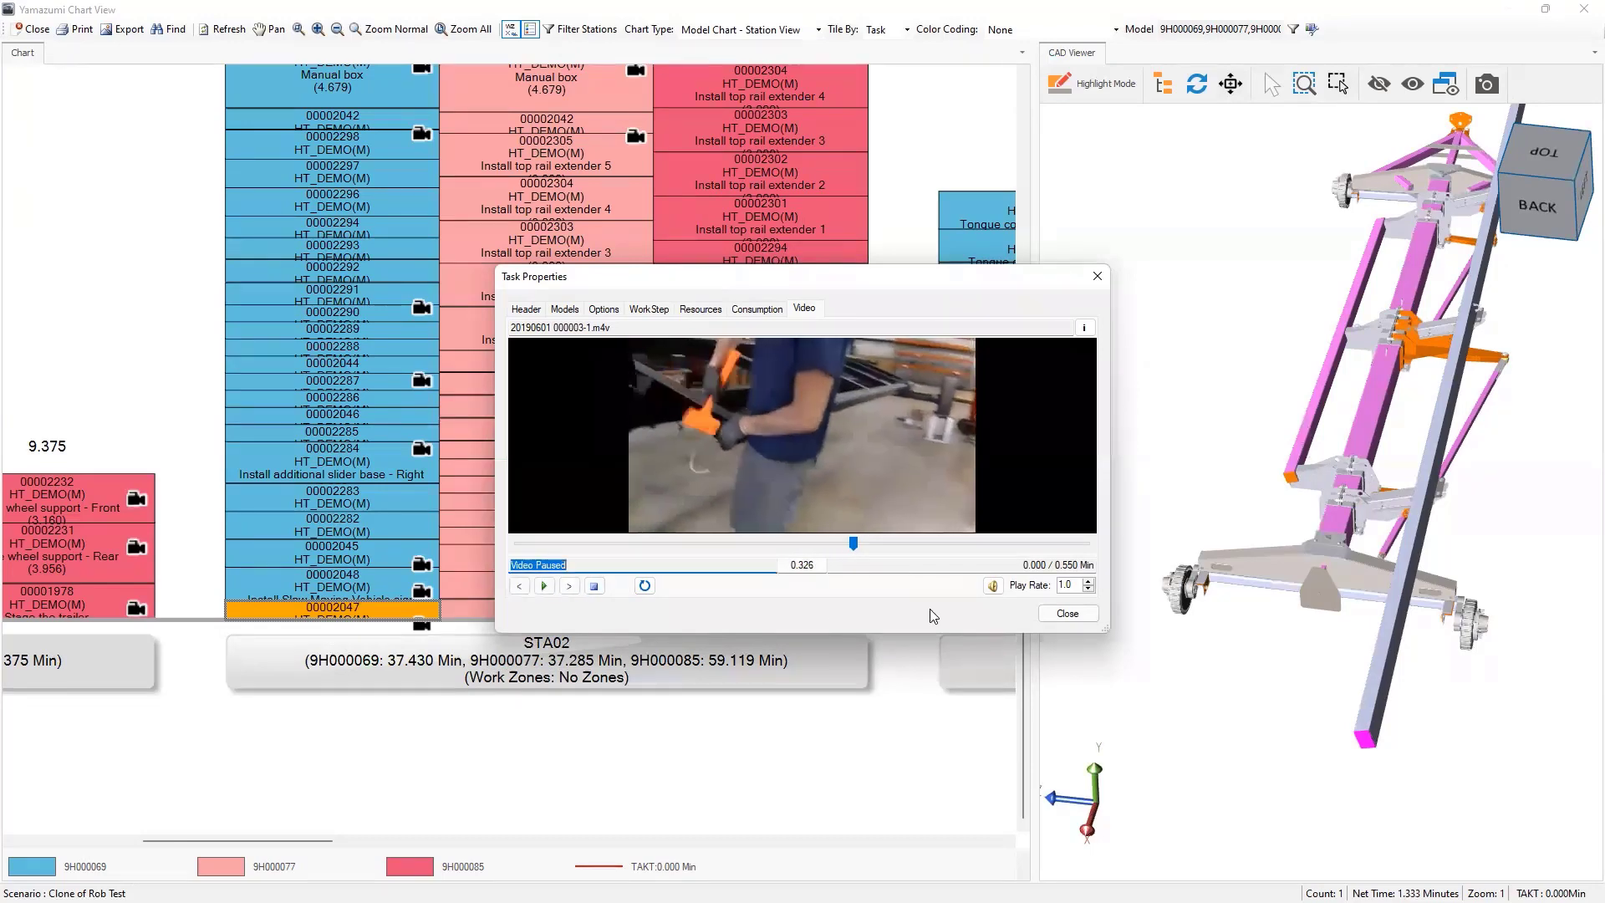
{"action": "left_click", "coordinate": [1051, 615]}
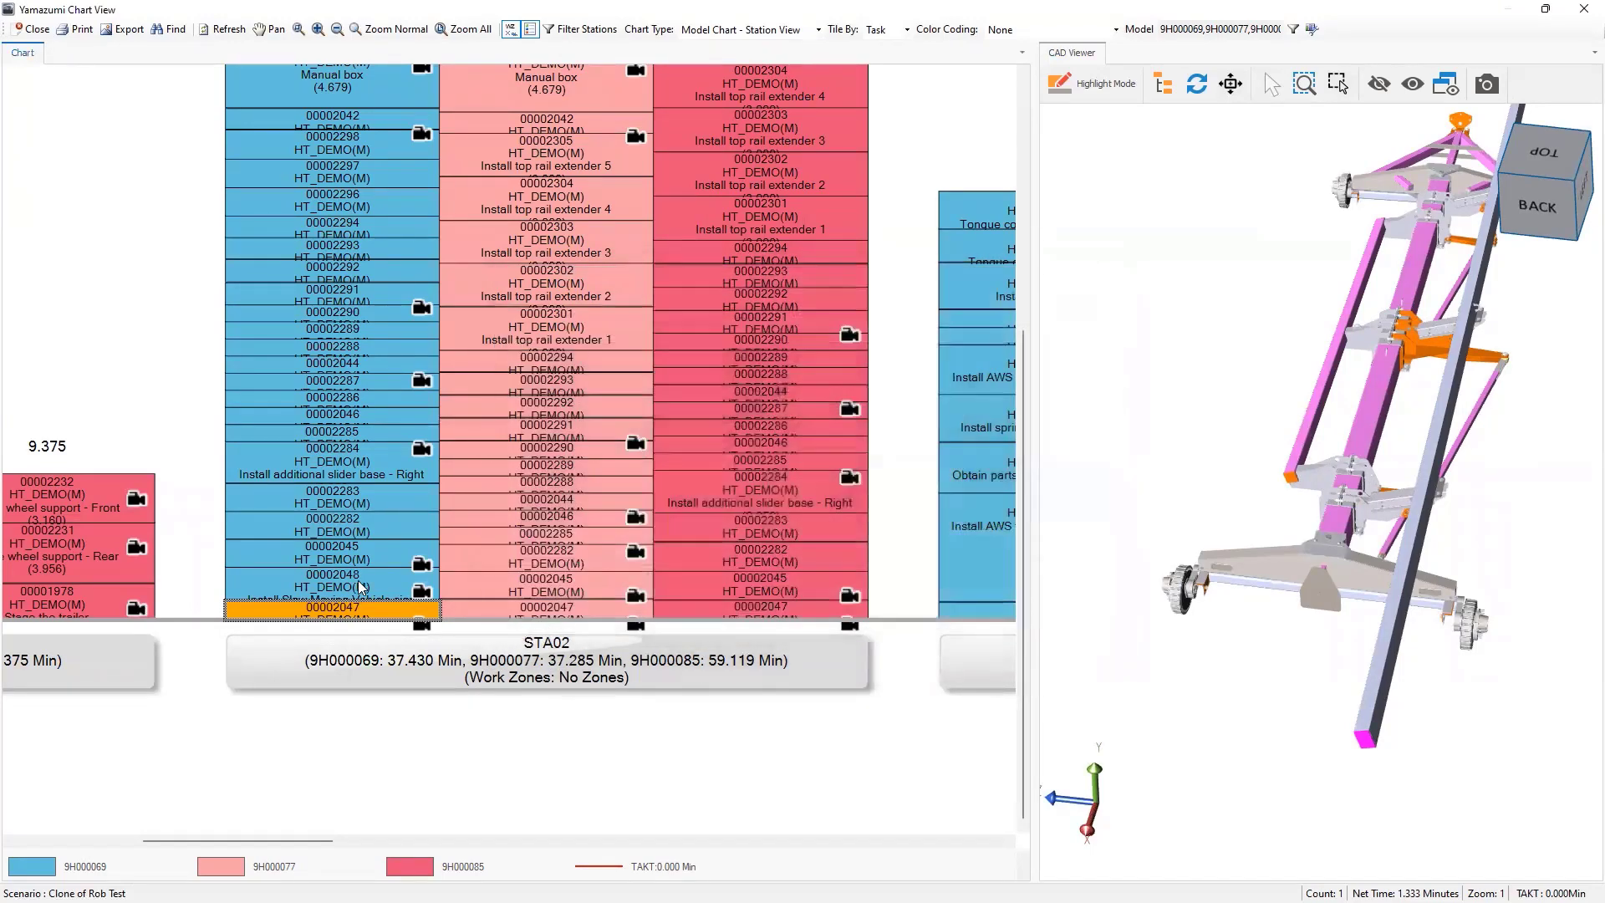
Compare the 3D build stages of tasks 00002048 and 00002047 at STA02 with task 00002232 at STA01.
{"action": "left_click", "coordinate": [359, 580]}
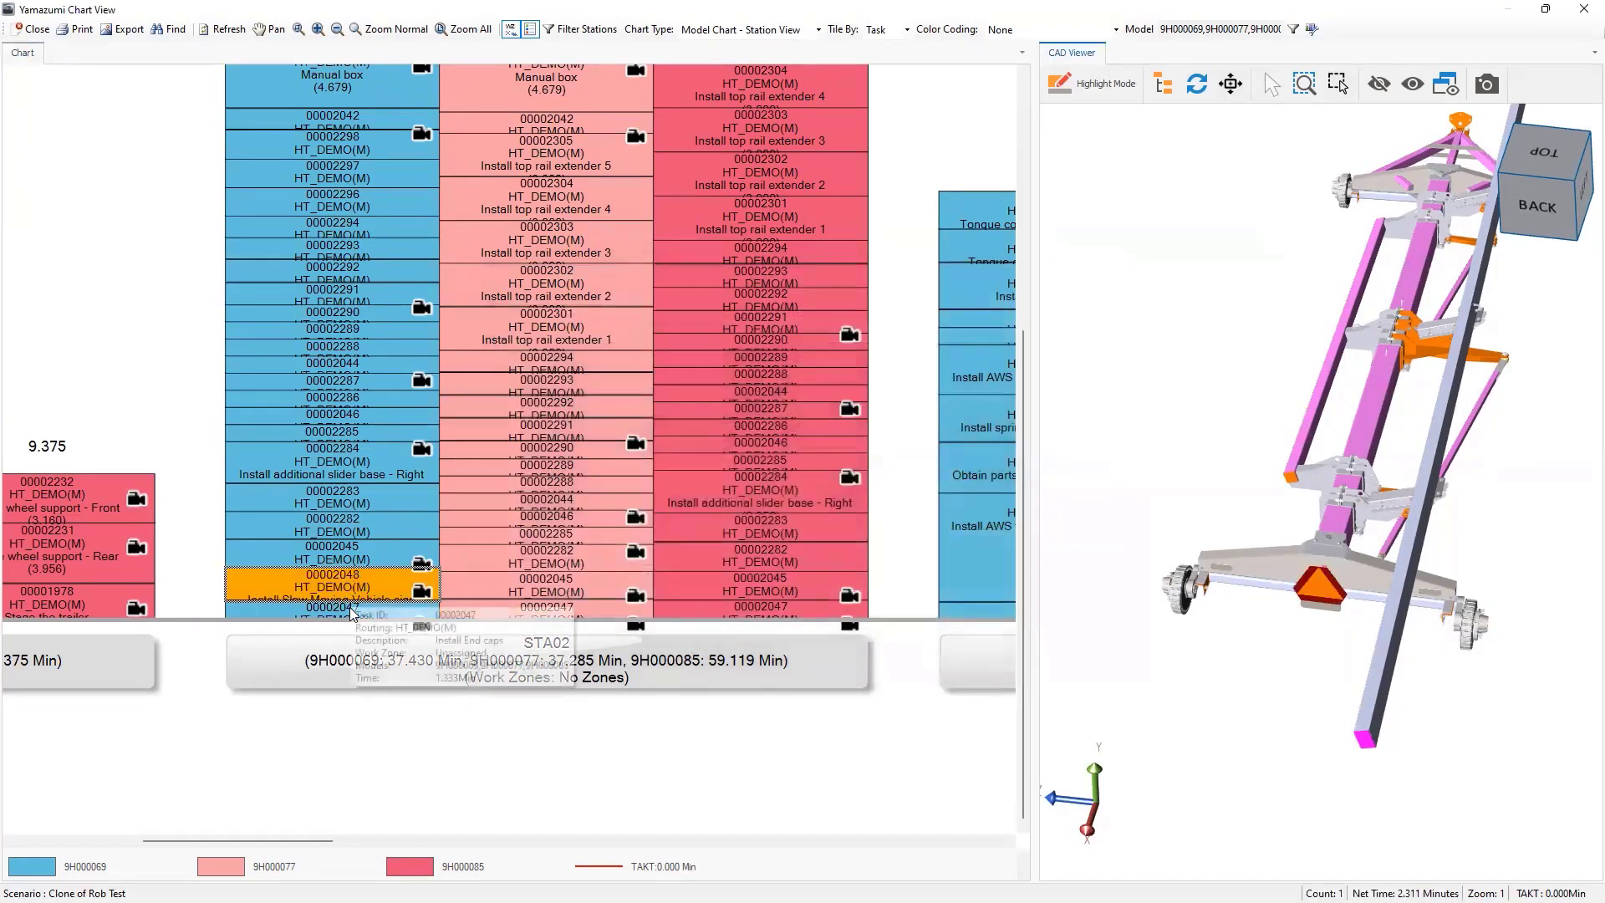
{"action": "left_click", "coordinate": [351, 606]}
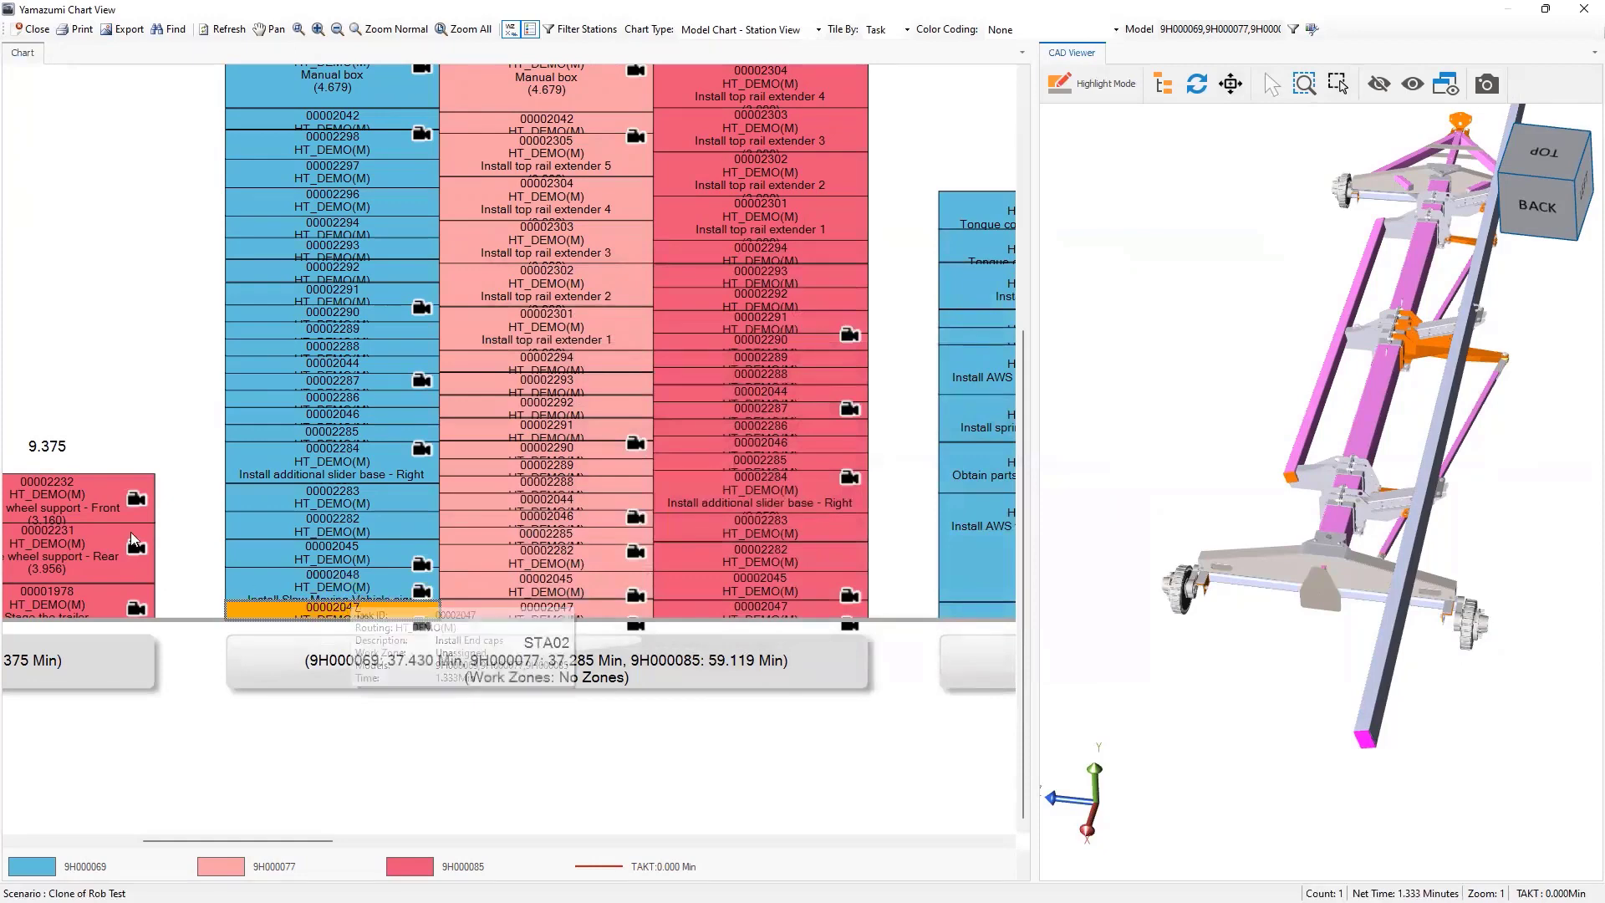
{"action": "left_click", "coordinate": [96, 485]}
{"action": "left_click", "coordinate": [325, 611]}
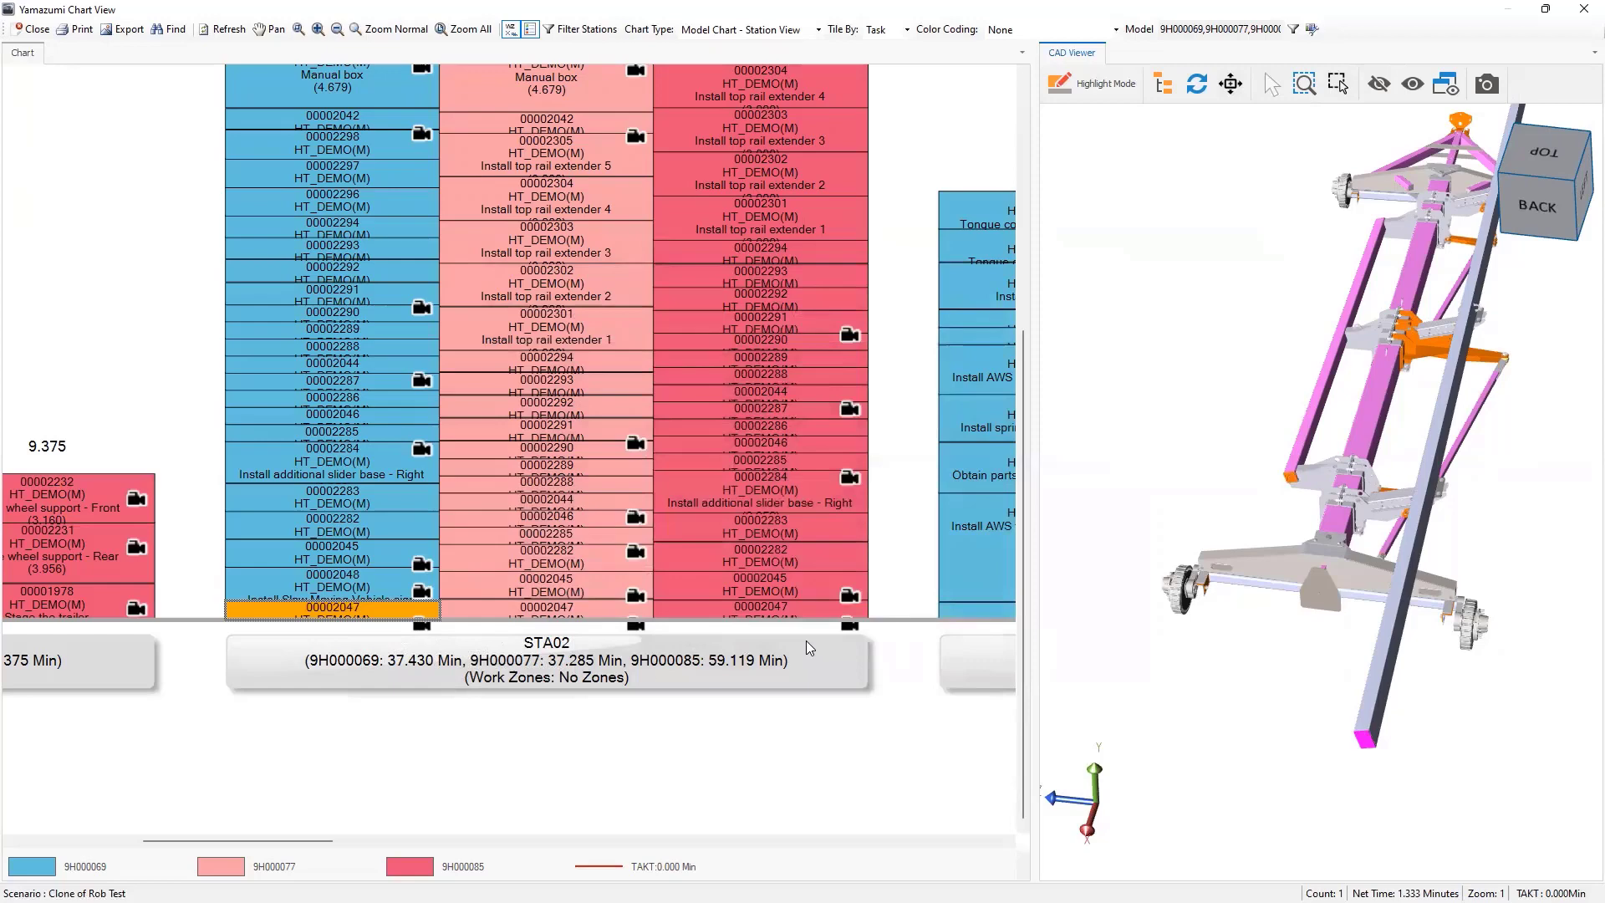
Step through model 9H000069's STA02 tasks in 3D, from 00002048 through 00002045, 00002284 and 00002044 up to 00002298.
{"action": "left_click", "coordinate": [368, 579]}
{"action": "left_click", "coordinate": [364, 550]}
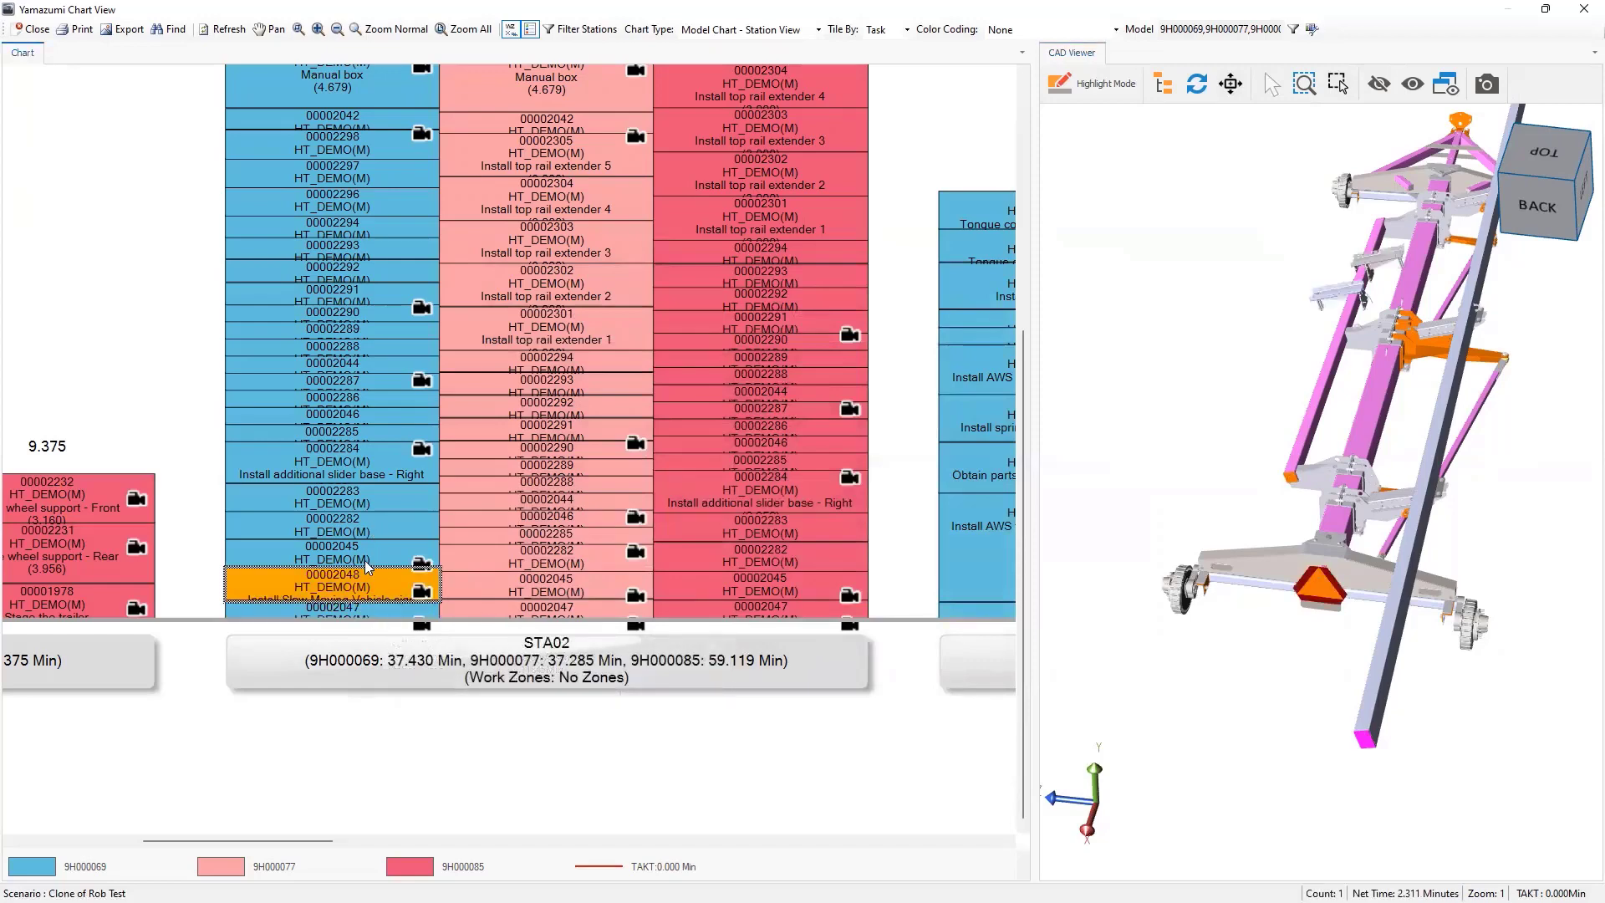
{"action": "left_click", "coordinate": [367, 479]}
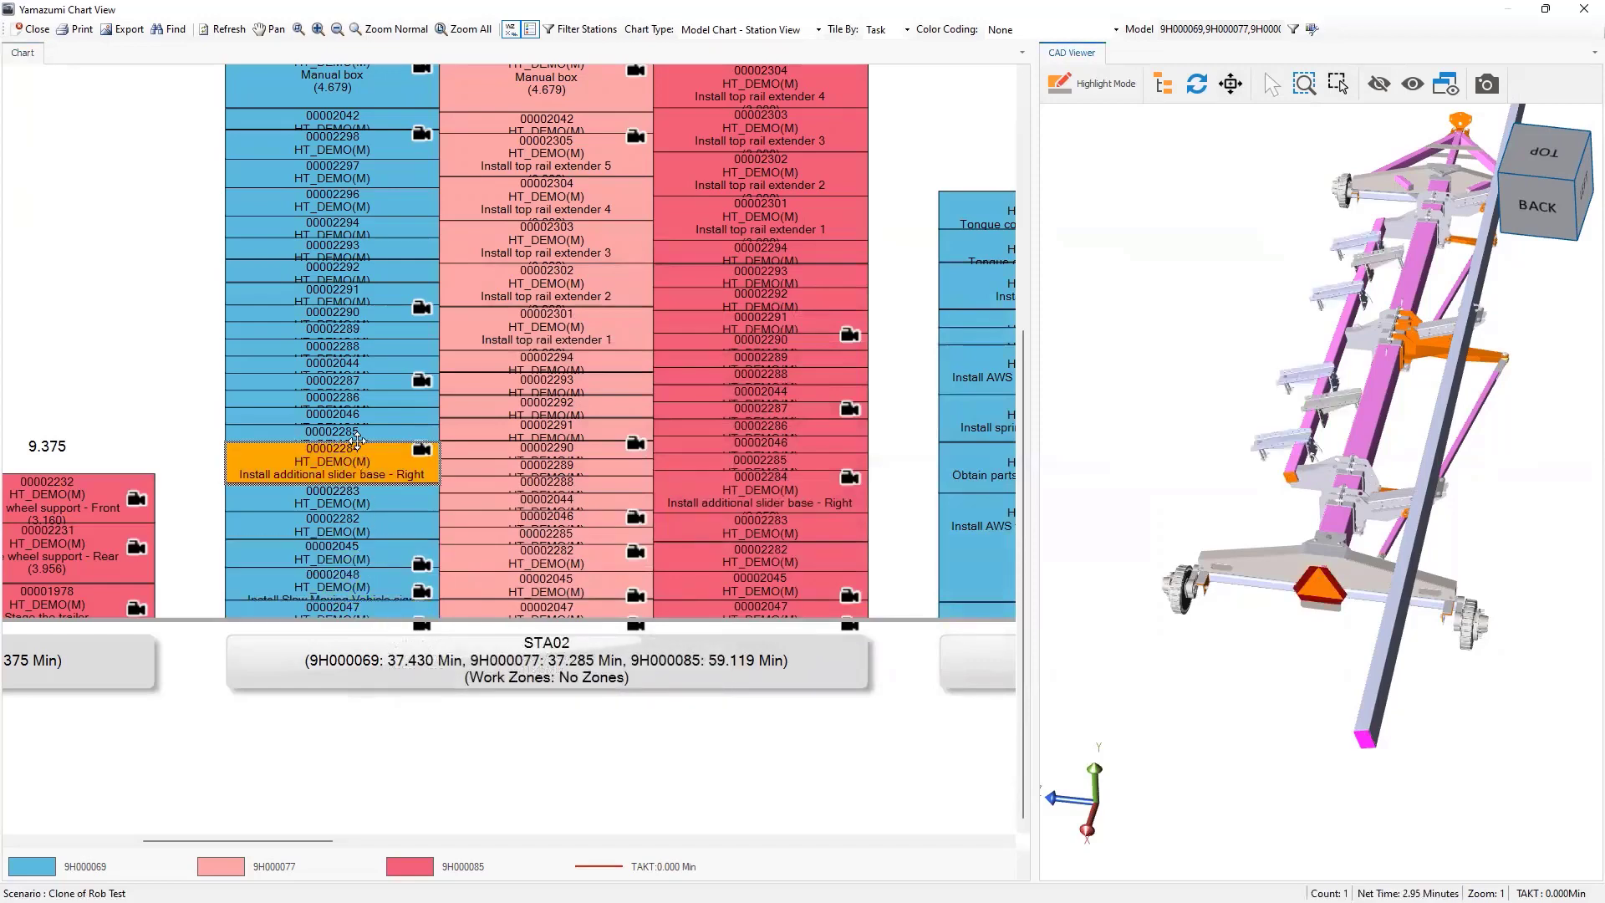
{"action": "left_click", "coordinate": [349, 369]}
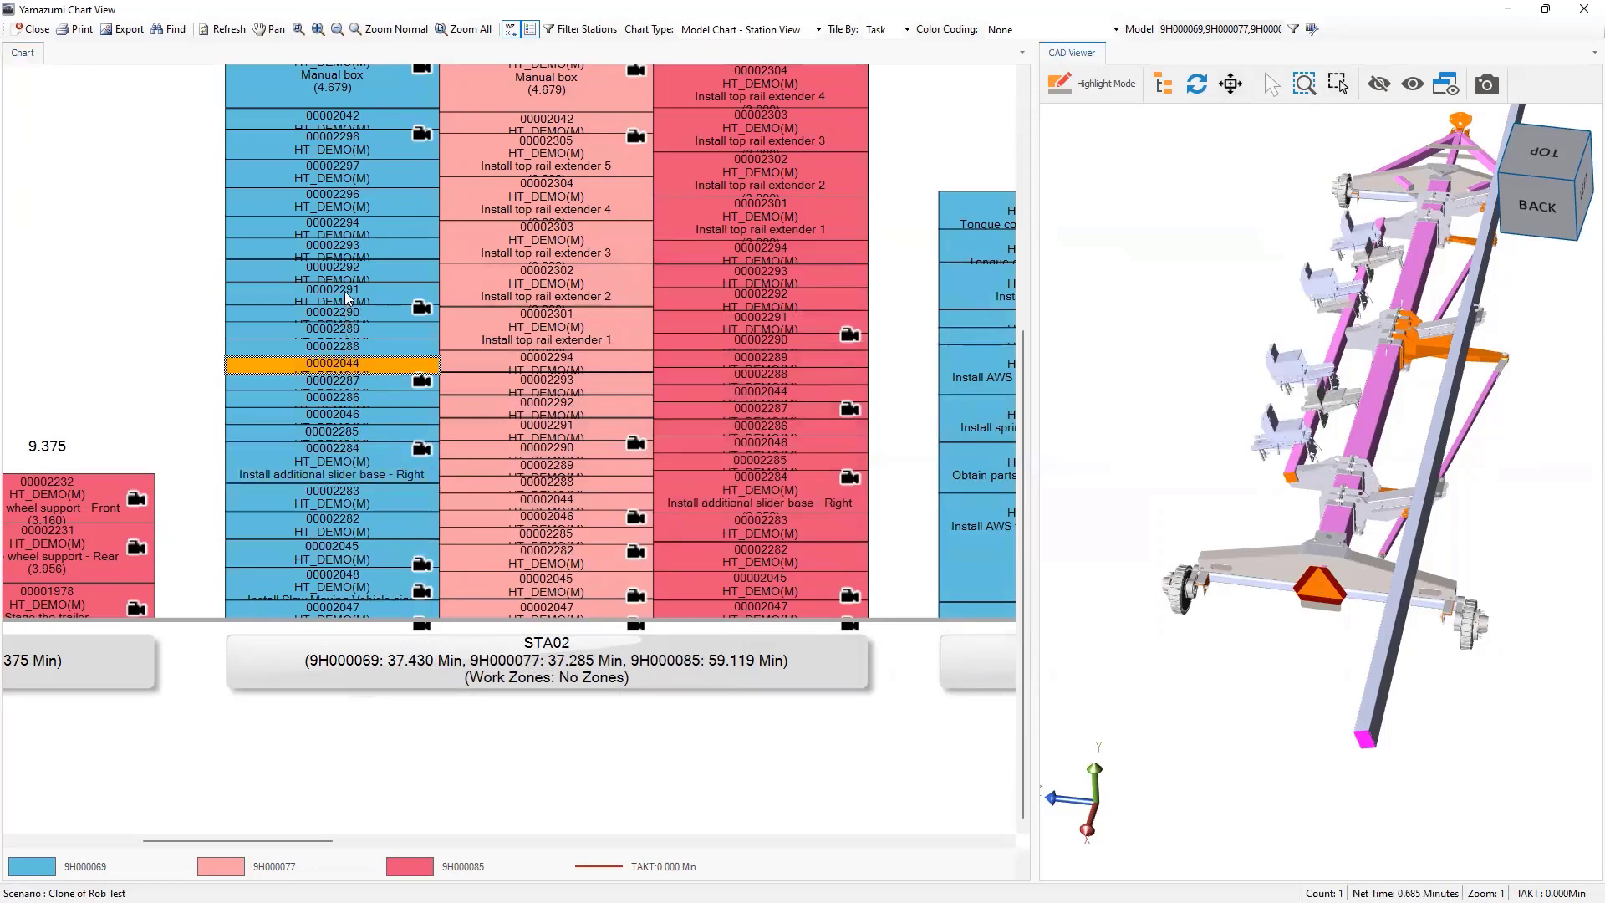
{"action": "left_click", "coordinate": [349, 294]}
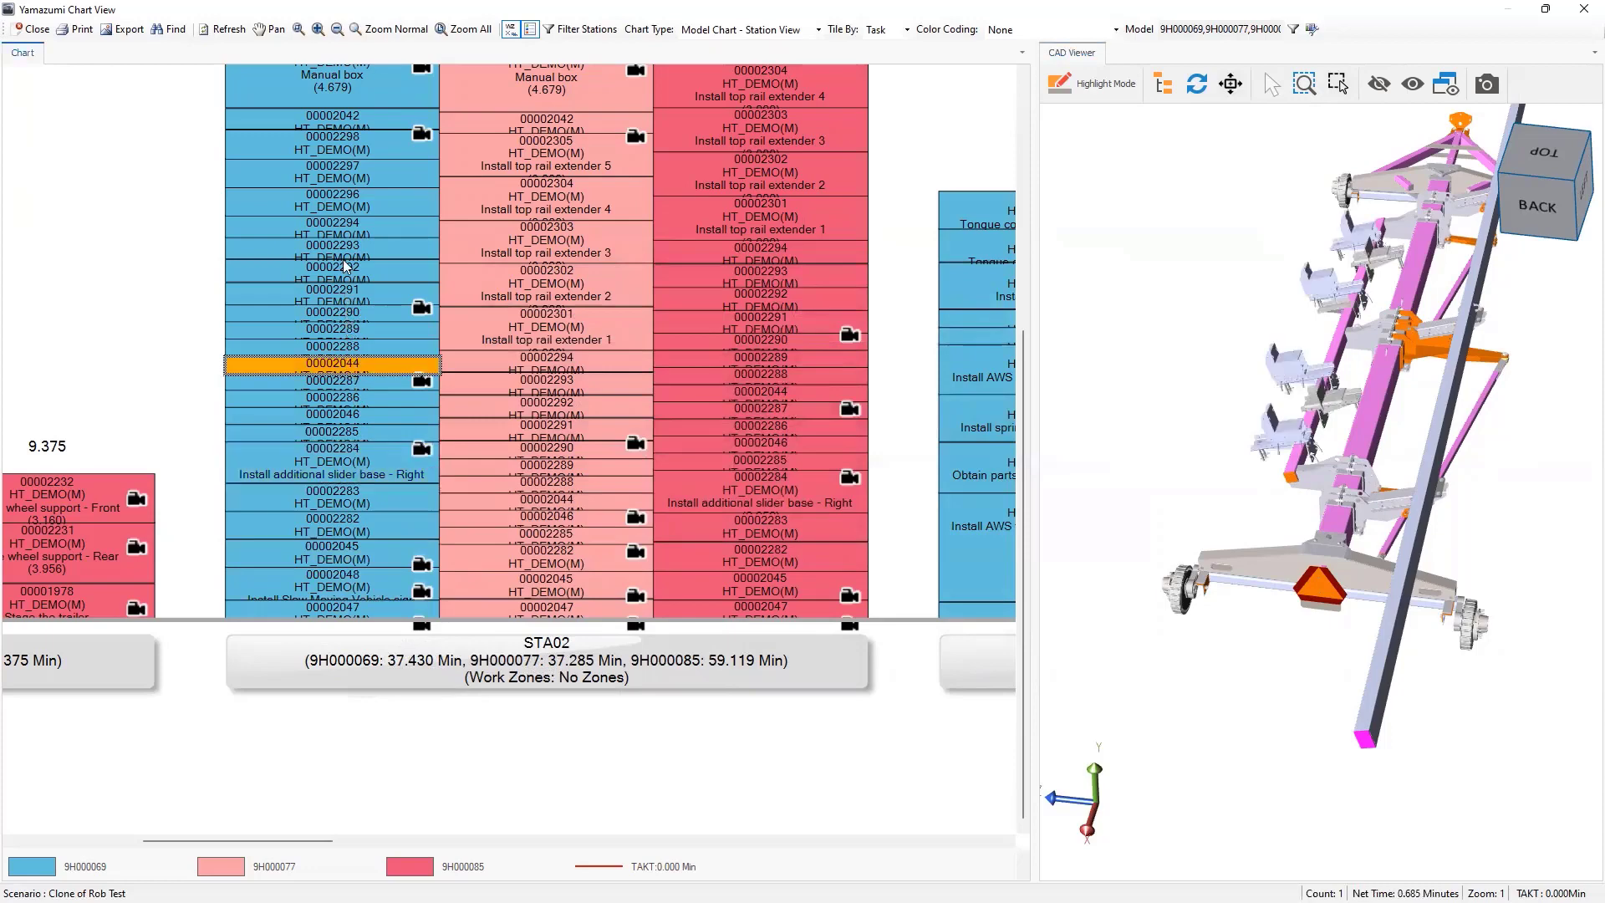
{"action": "left_click", "coordinate": [373, 149]}
Step through the trailer's 3D build state at stations STA01, STA02, STA03 and STA05, inspecting the last from the rear and above.
{"action": "scroll", "coordinate": [614, 344], "scroll_direction": "down", "scroll_amount": 4}
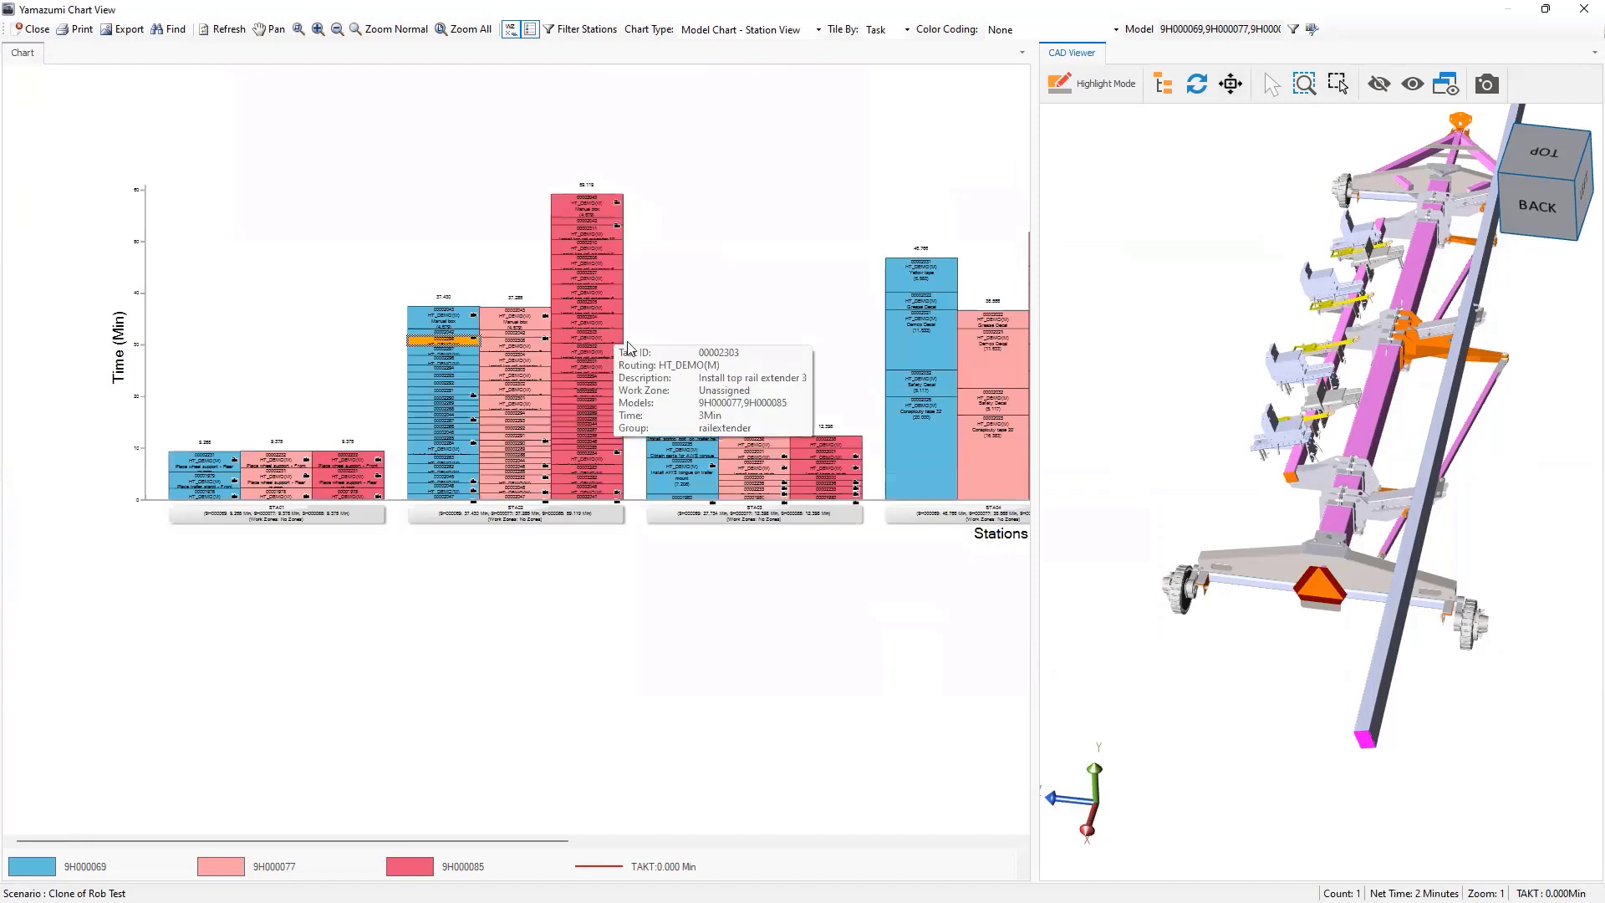
{"action": "left_click", "coordinate": [361, 521]}
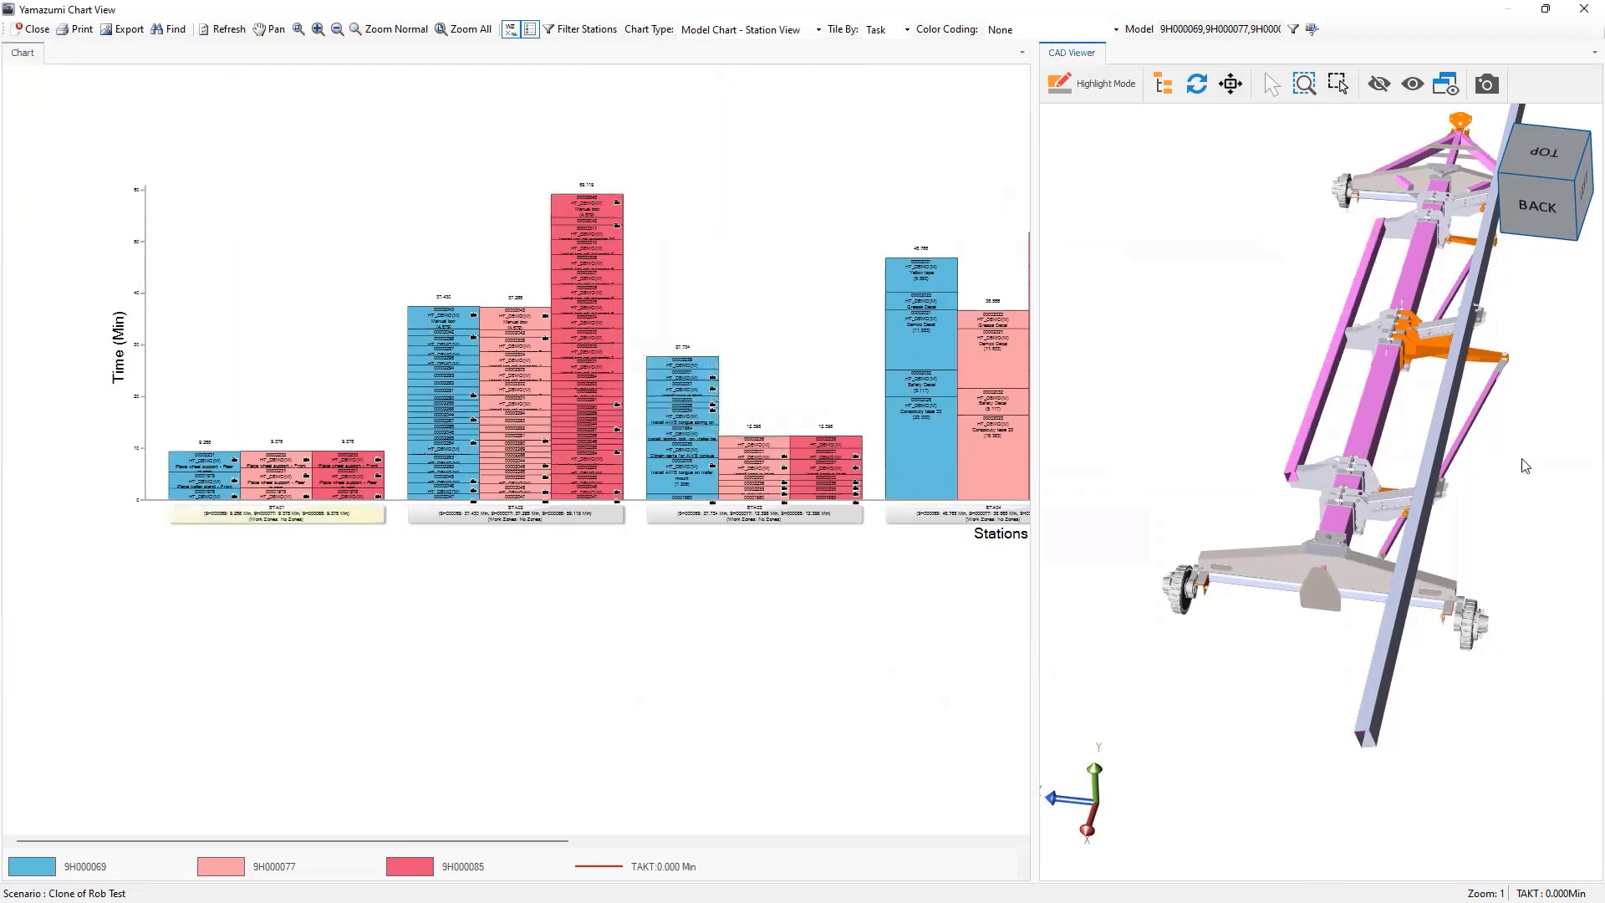
{"action": "left_click", "coordinate": [543, 514]}
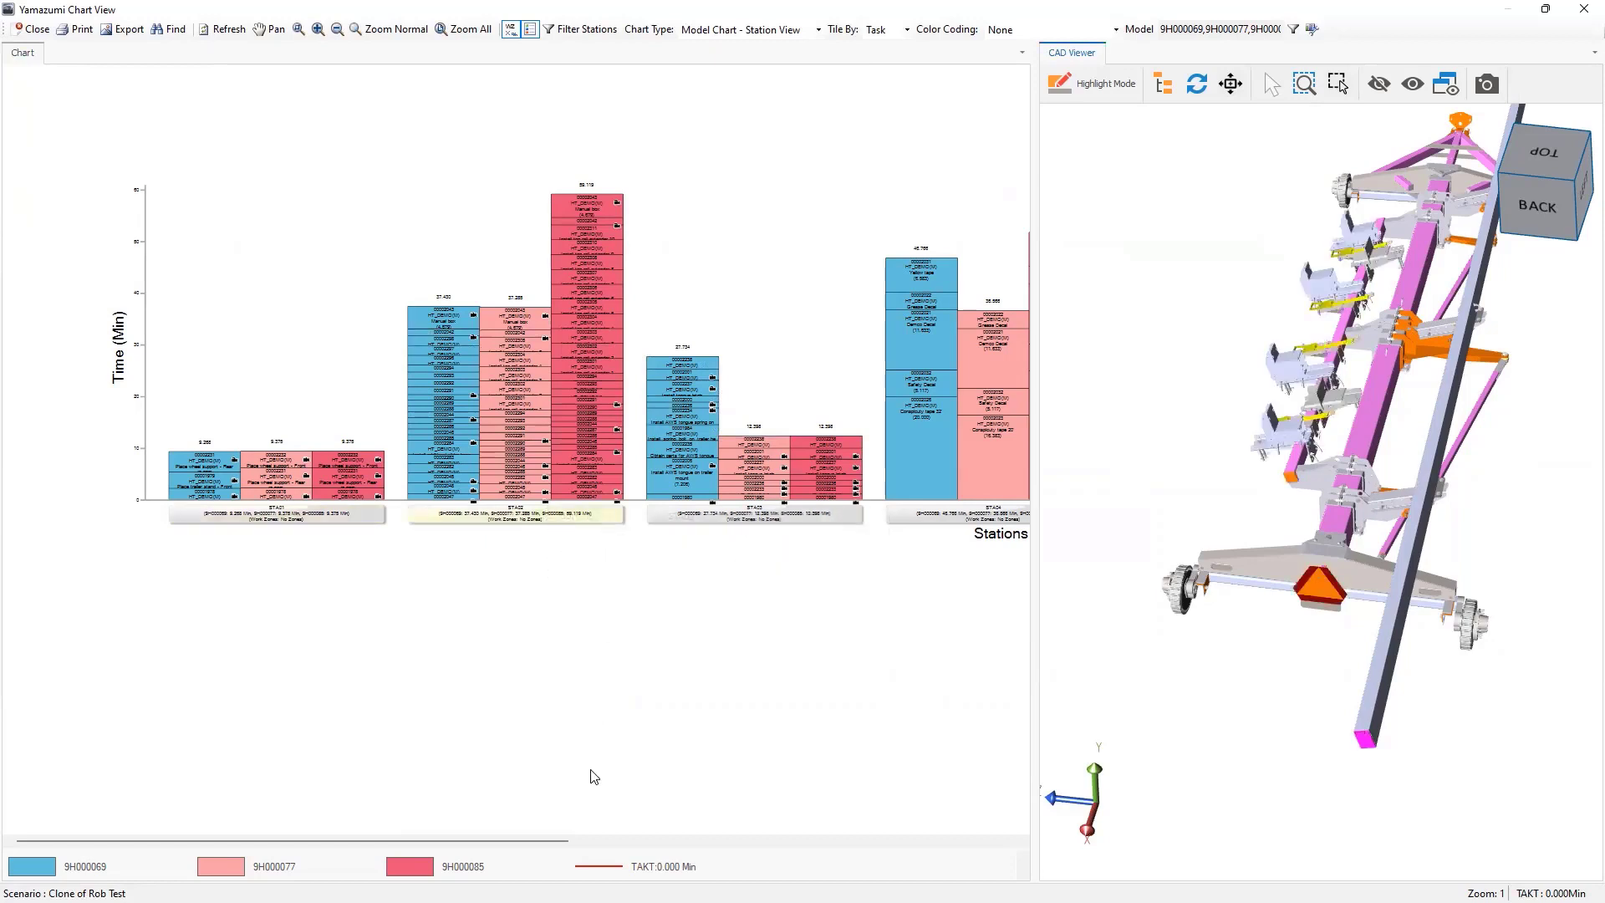
{"action": "scroll", "coordinate": [591, 777], "scroll_direction": "right", "scroll_amount": 2}
{"action": "scroll", "coordinate": [591, 778], "scroll_direction": "right", "scroll_amount": 3}
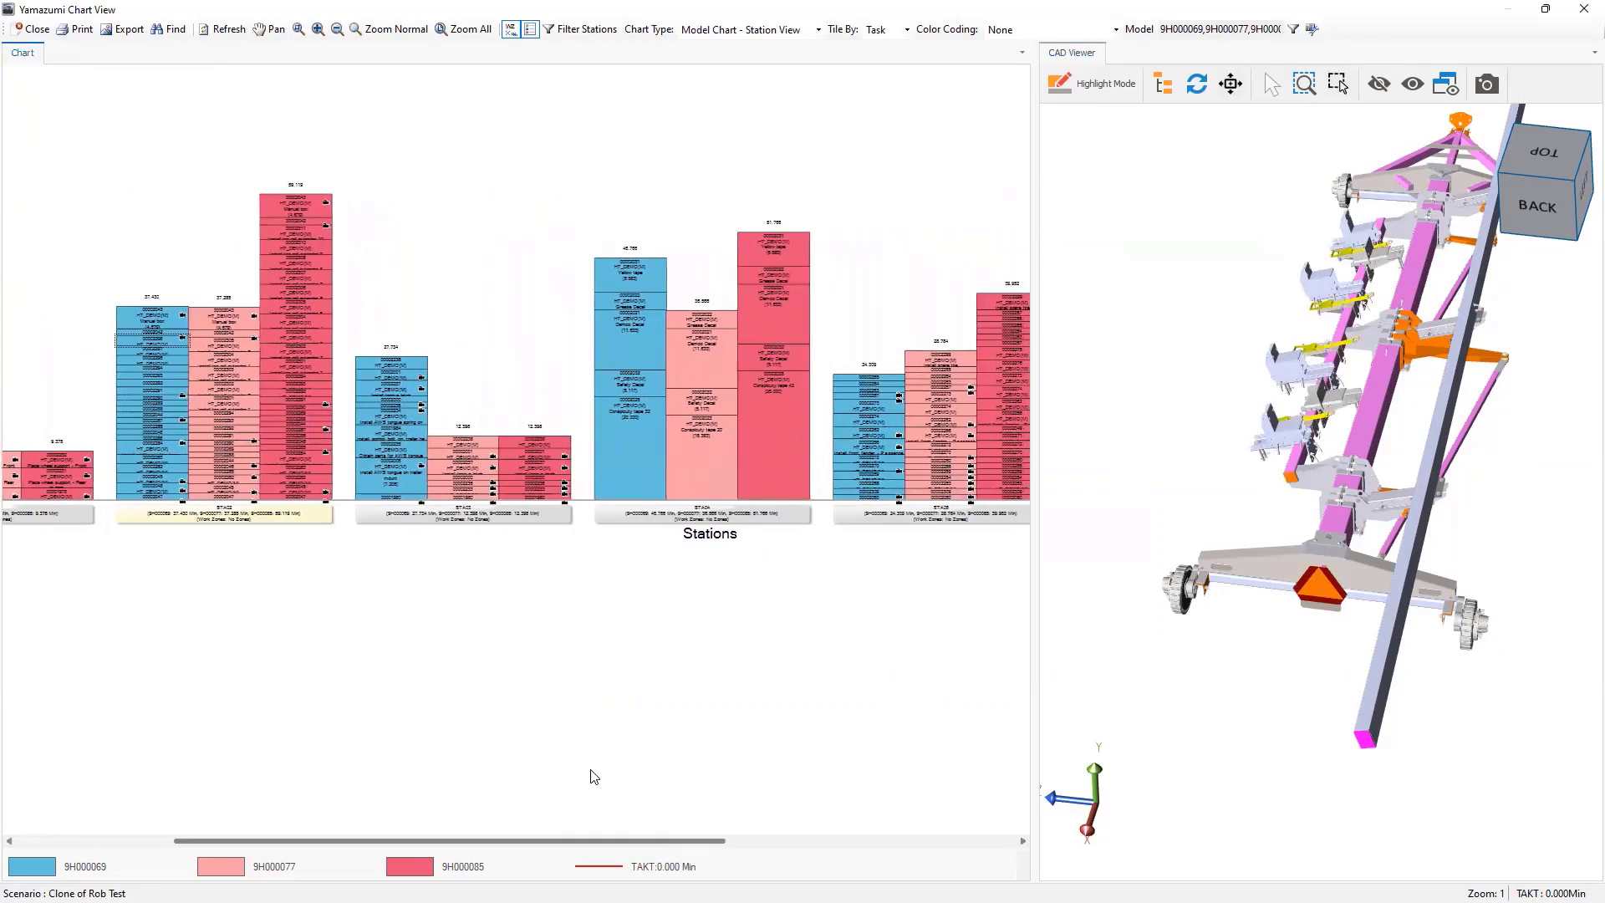
{"action": "left_click", "coordinate": [440, 522]}
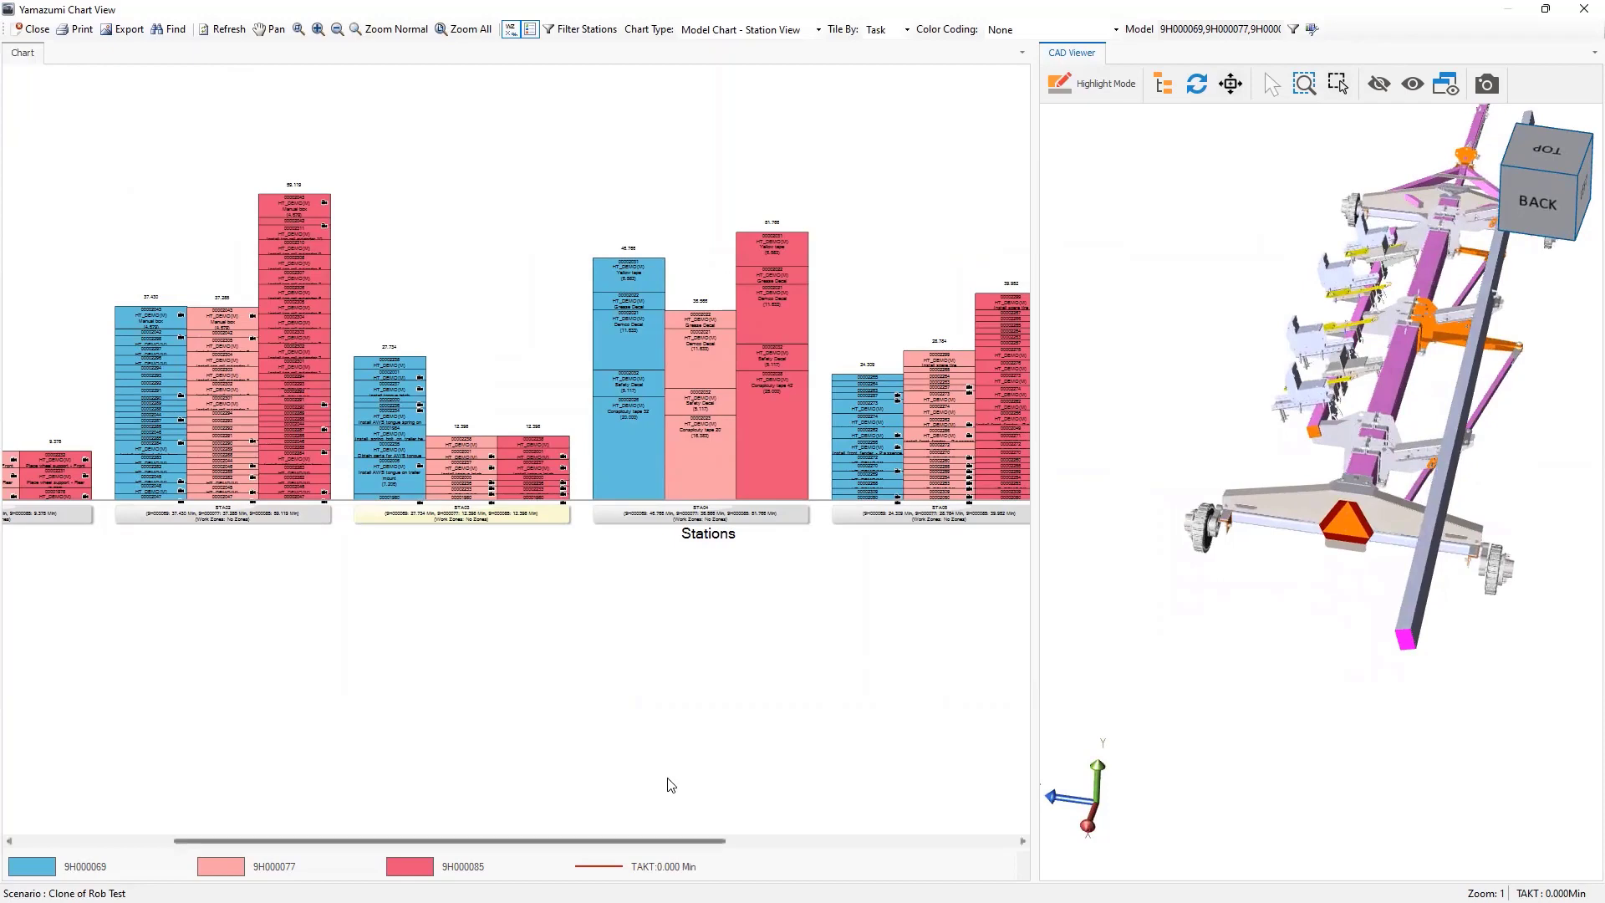
{"action": "scroll", "coordinate": [669, 784], "scroll_direction": "right", "scroll_amount": 4}
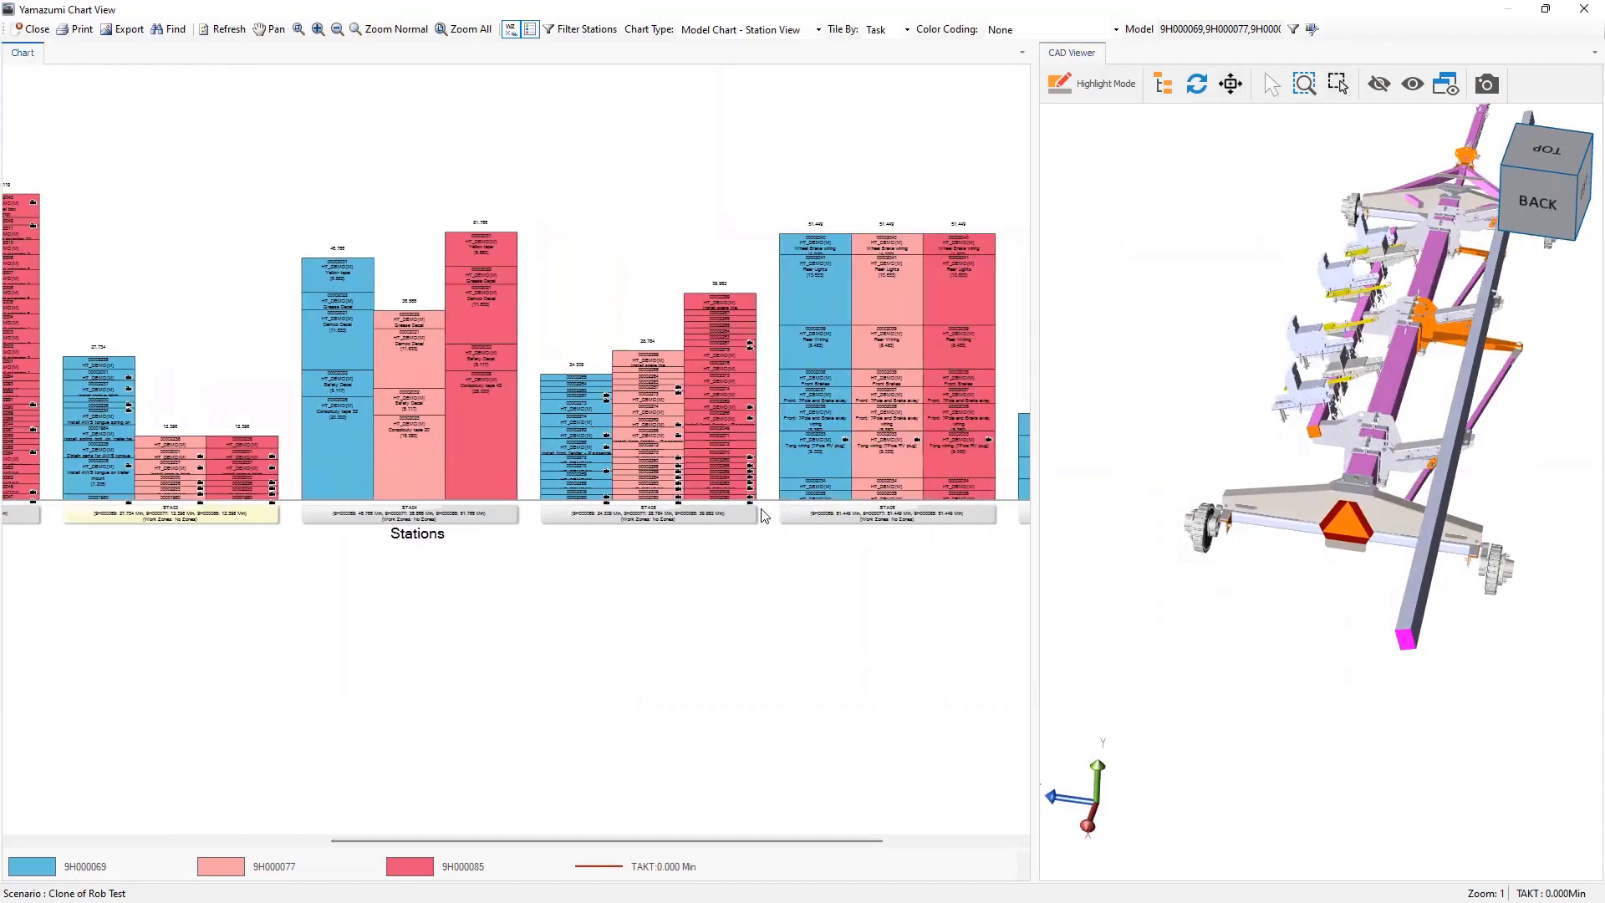
{"action": "left_click", "coordinate": [747, 515]}
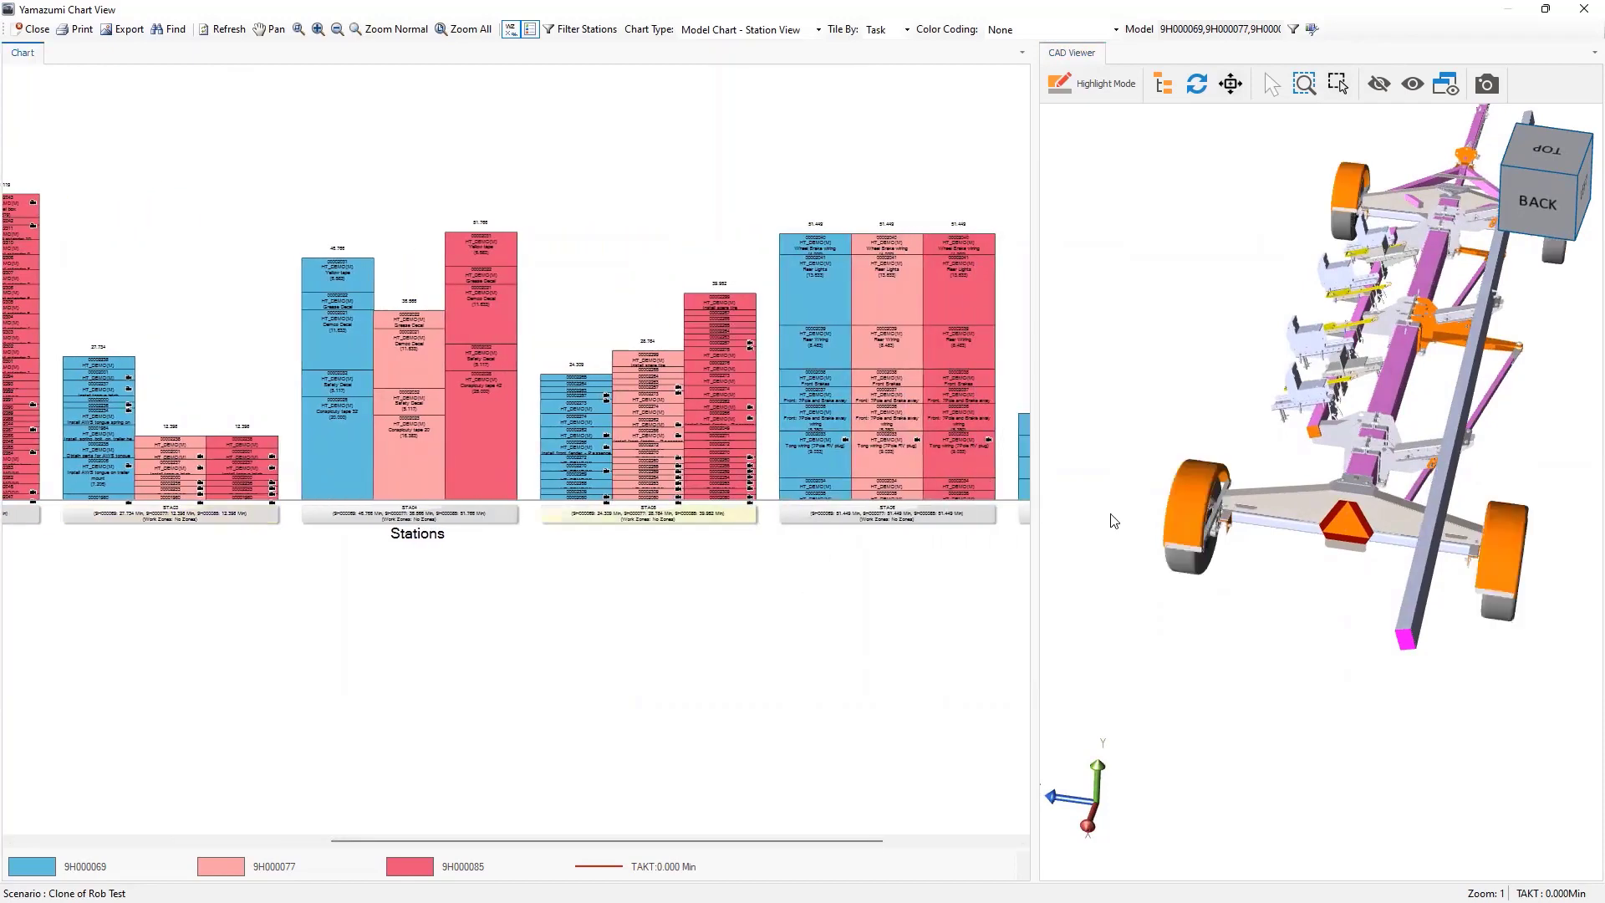
{"action": "left_click_drag", "start_coordinate": [1275, 566], "coordinate": [1261, 608]}
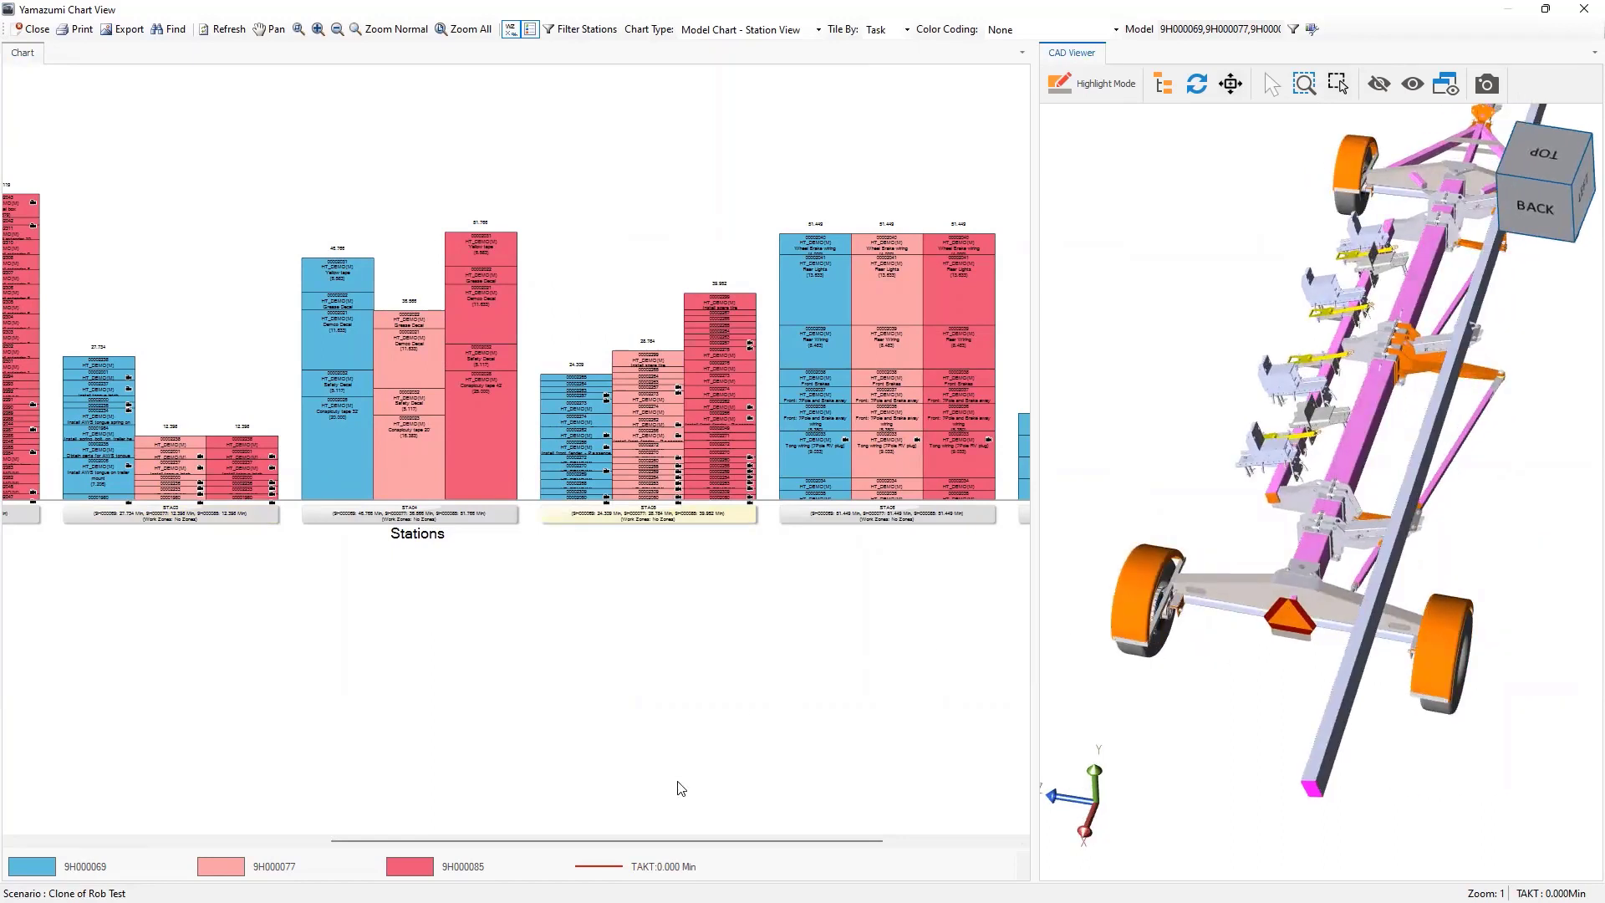
Reassign the Install End caps task (00002047) from STA02 to STA01, checking the violation analysis for both stations.
{"action": "left_click", "coordinate": [261, 840]}
{"action": "scroll", "coordinate": [387, 469], "scroll_direction": "up", "scroll_amount": 2}
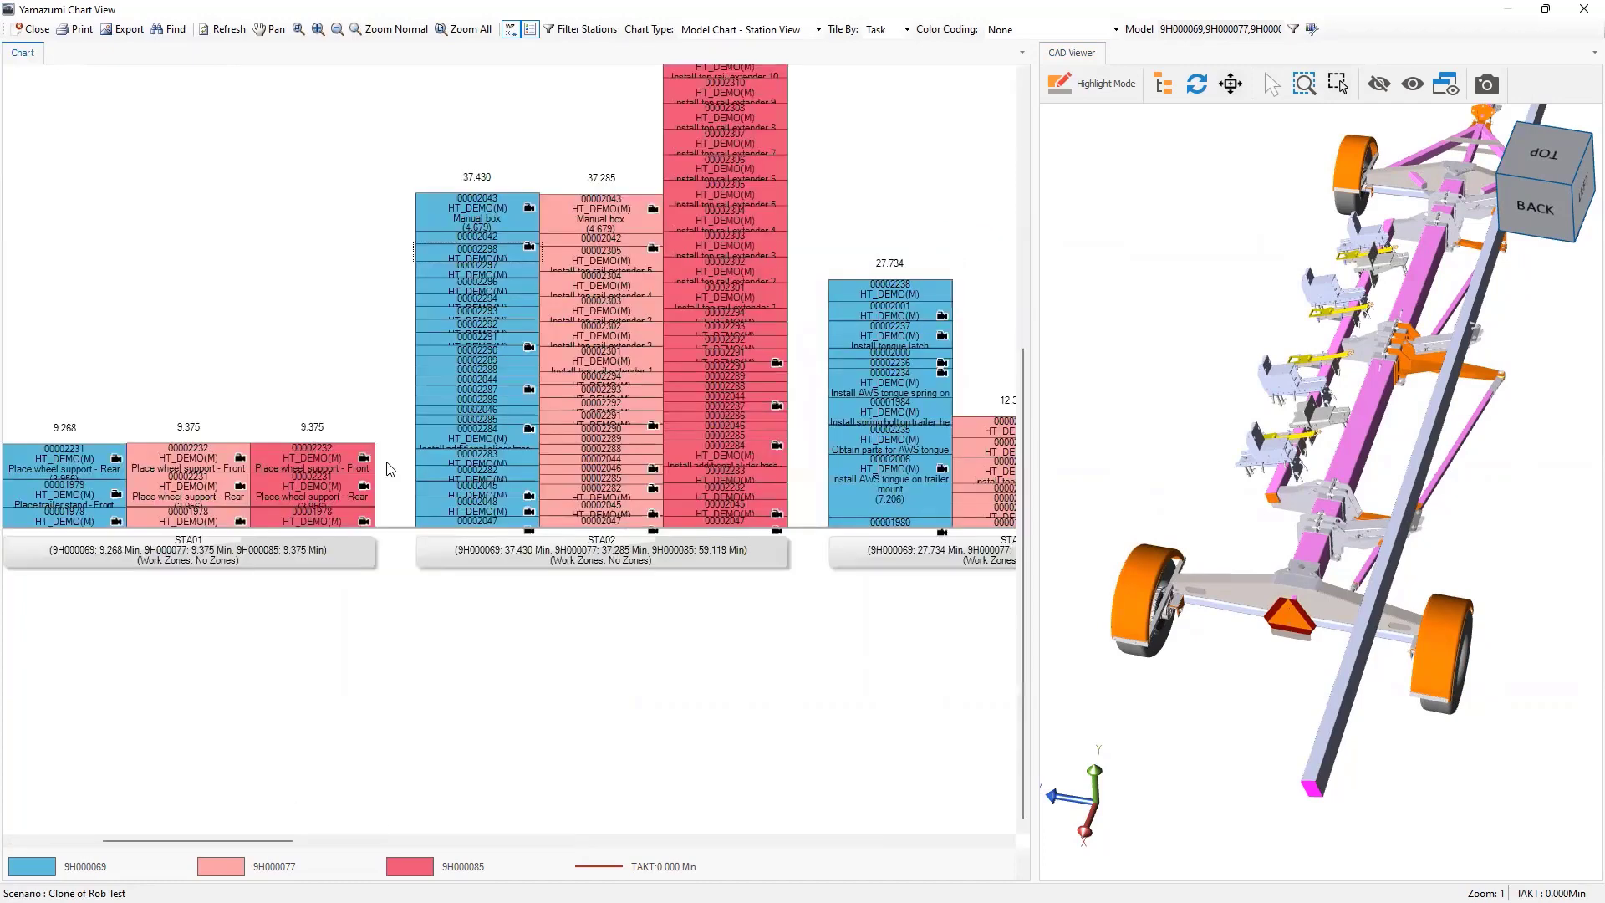
{"action": "scroll", "coordinate": [437, 533], "scroll_direction": "down", "scroll_amount": 2}
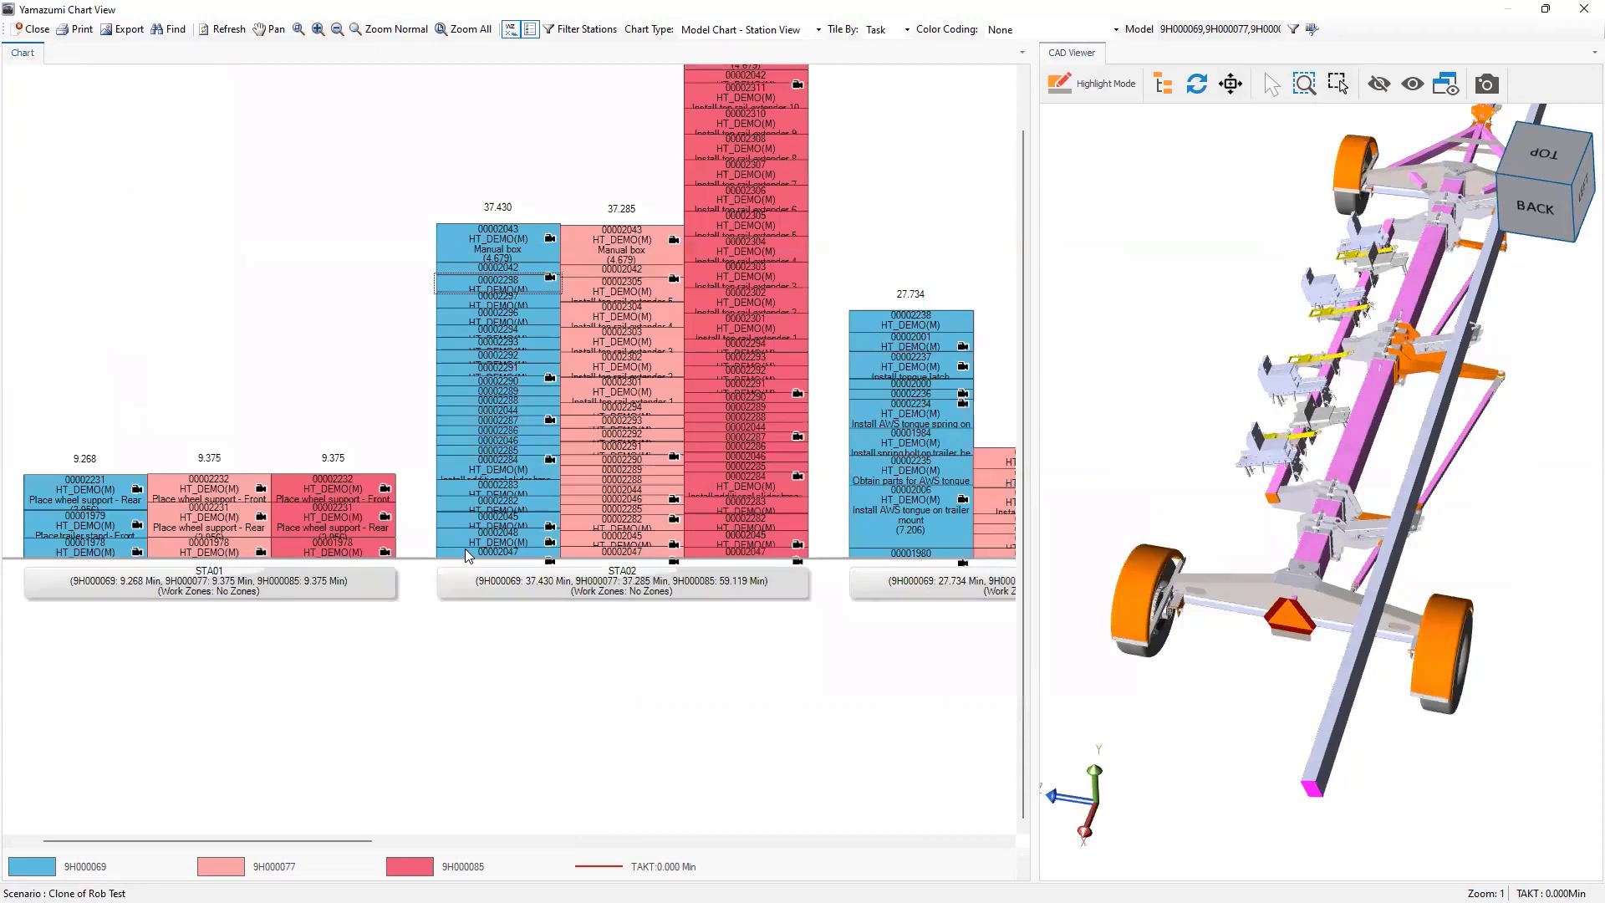
{"action": "left_click", "coordinate": [465, 543]}
{"action": "left_click", "coordinate": [466, 552]}
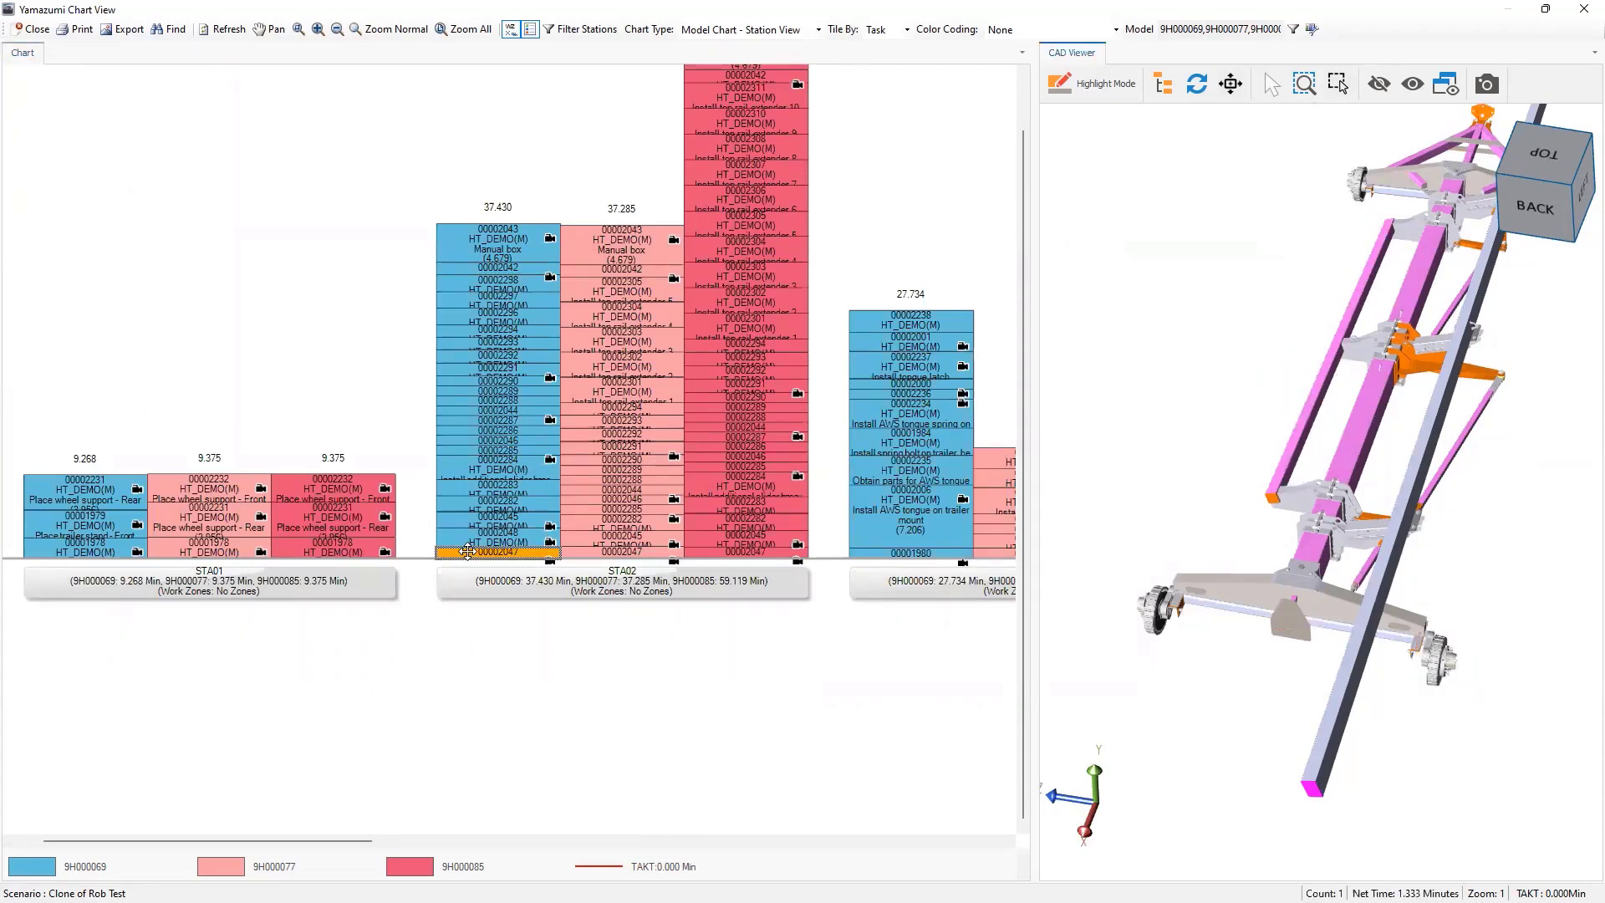
{"action": "left_click_drag", "start_coordinate": [466, 552], "coordinate": [95, 457]}
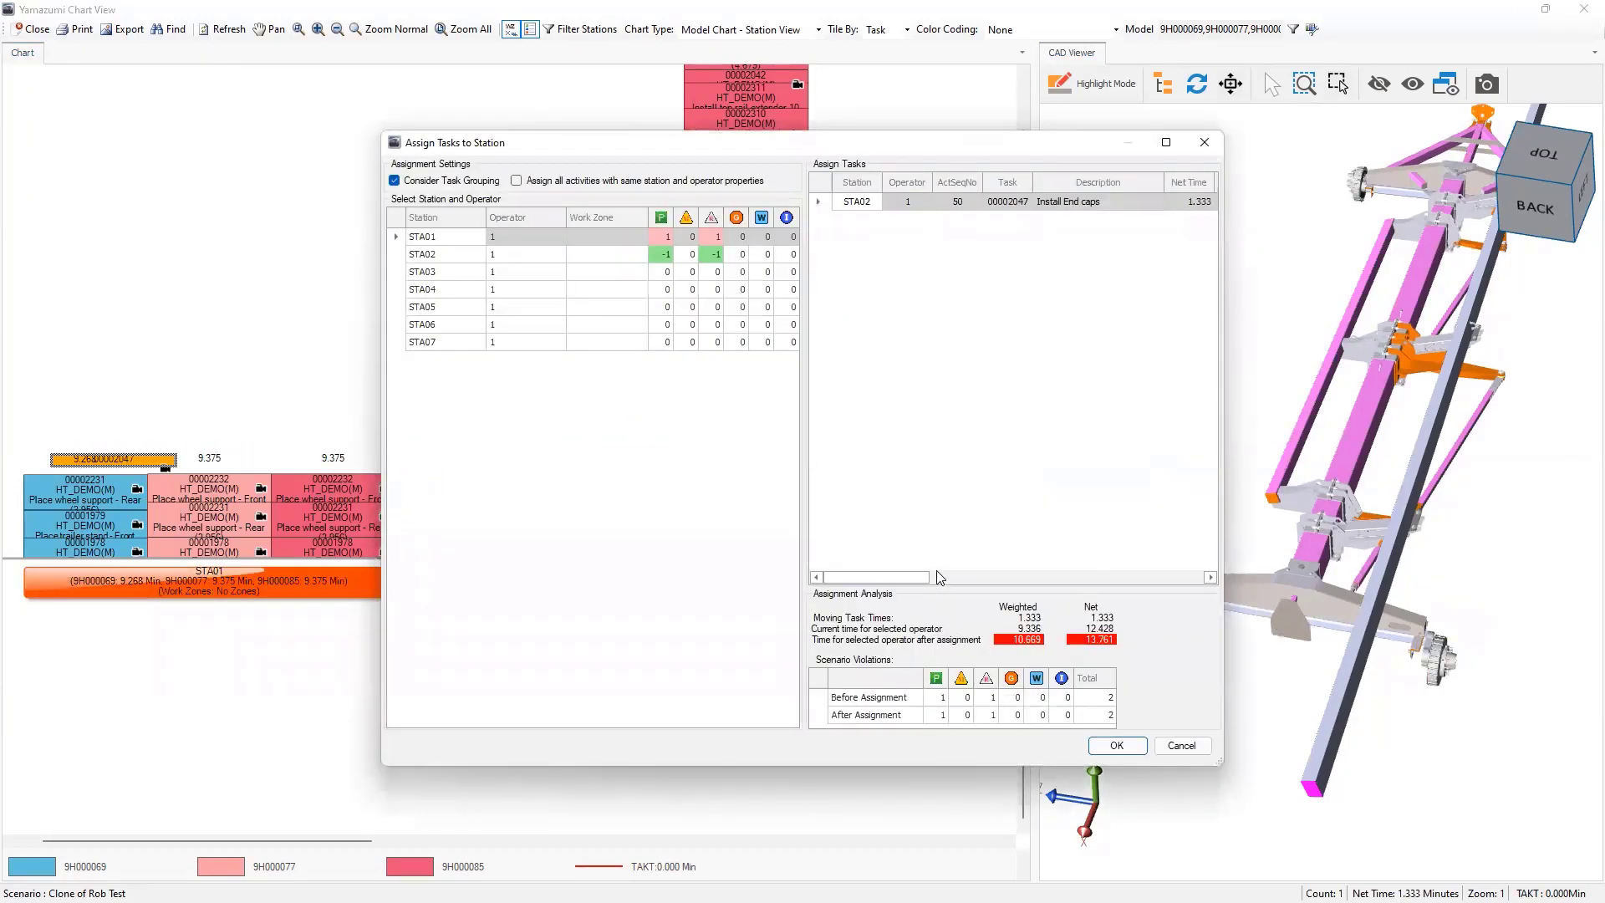
{"action": "left_click", "coordinate": [668, 258]}
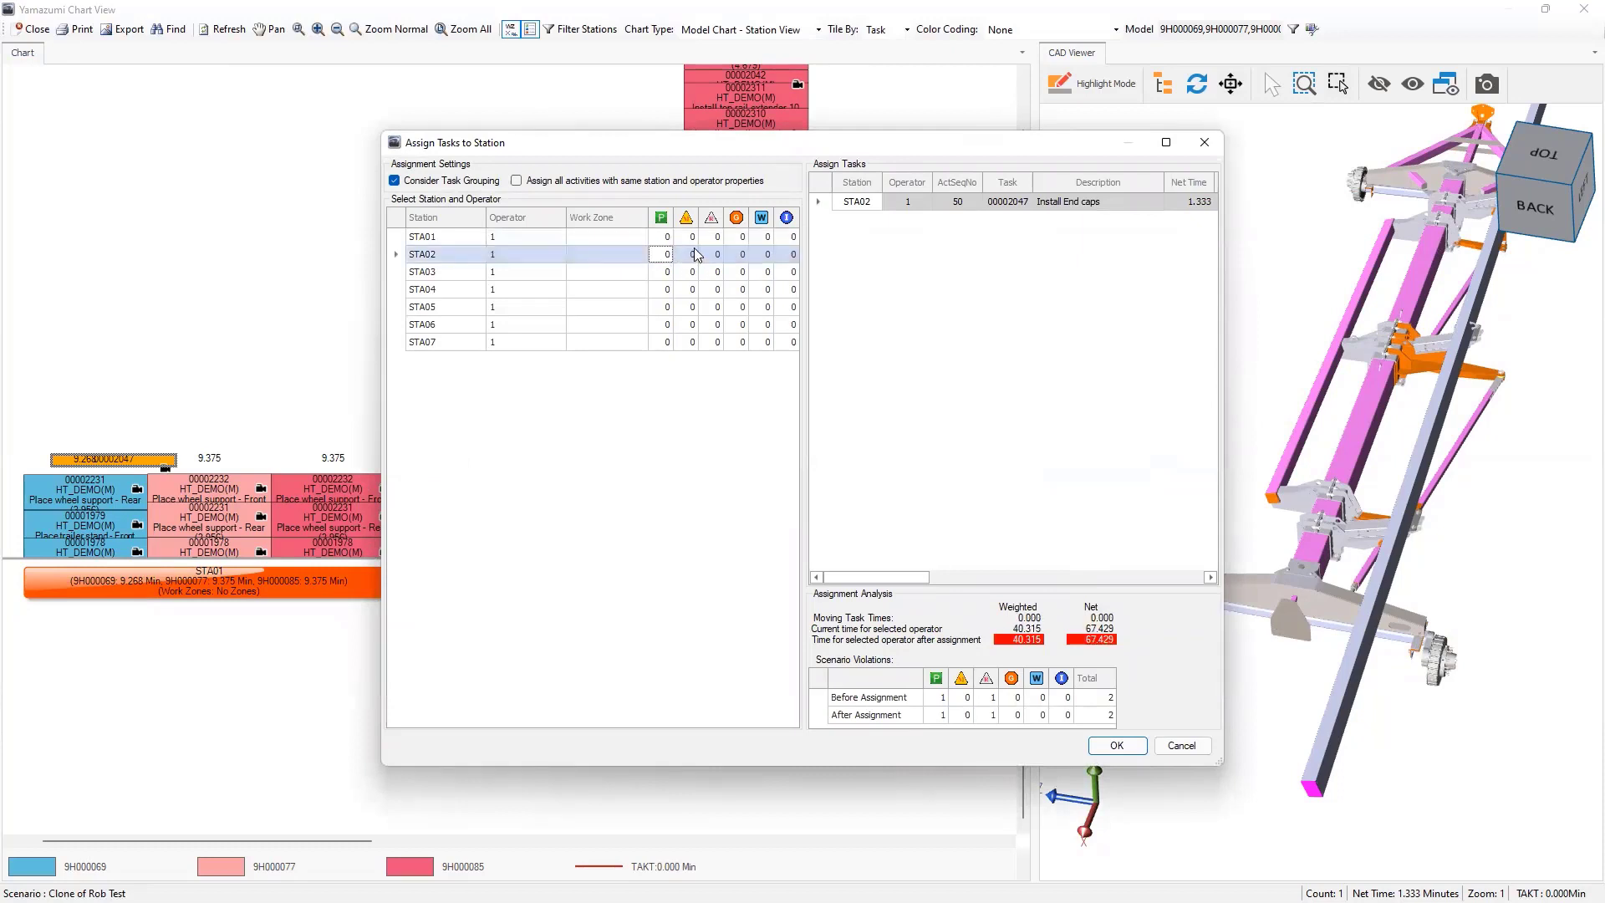
{"action": "left_click", "coordinate": [694, 243]}
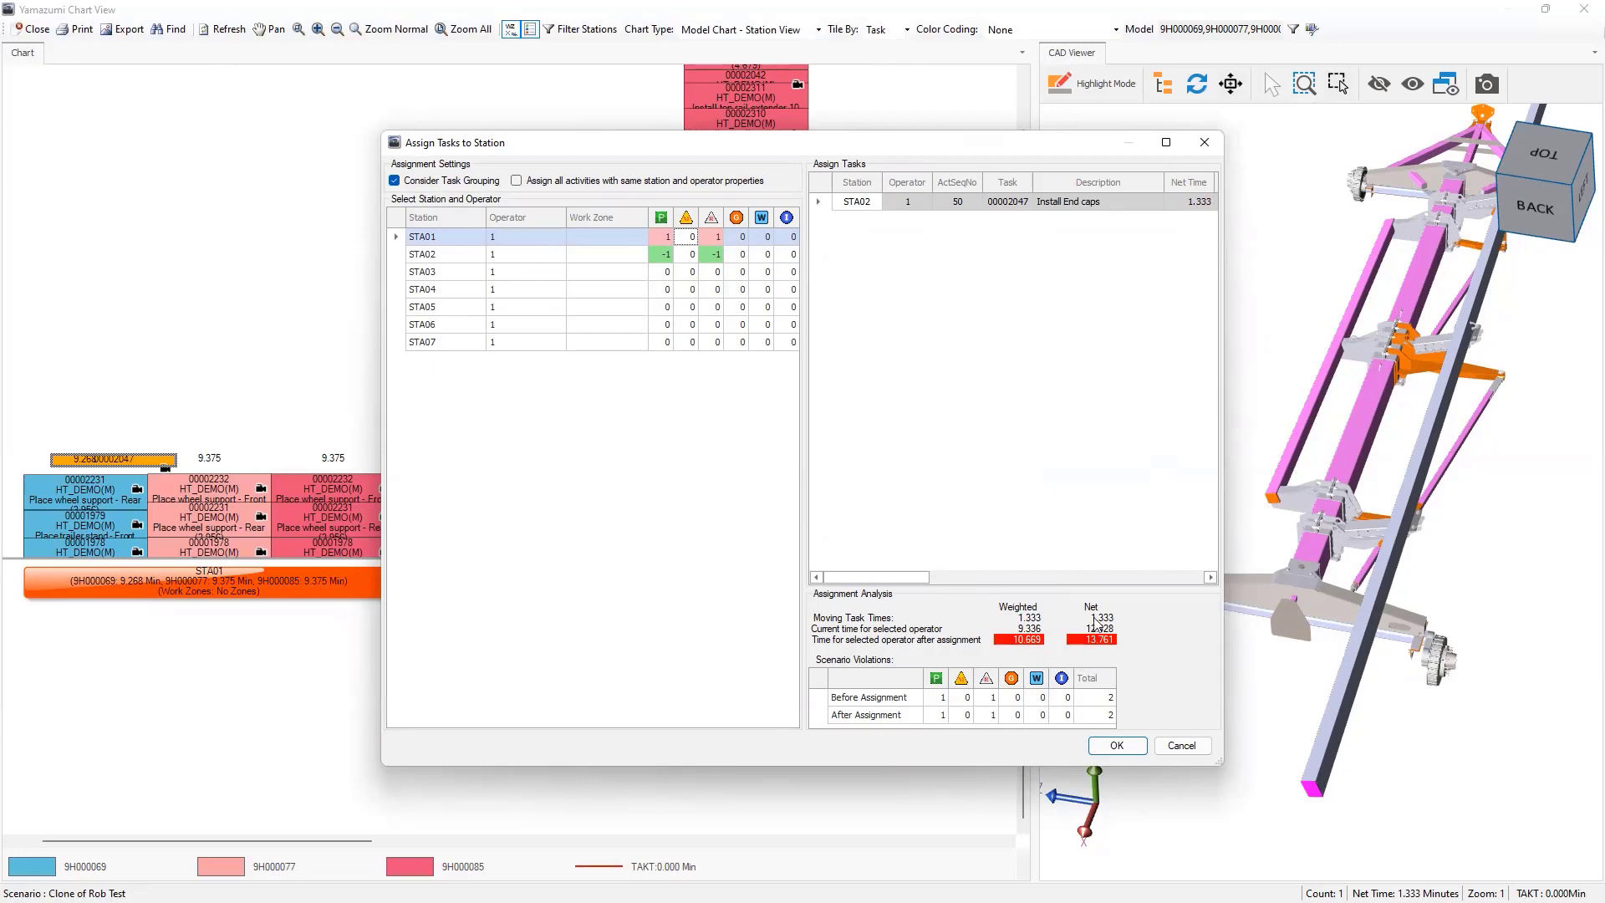
{"action": "left_click", "coordinate": [1118, 745]}
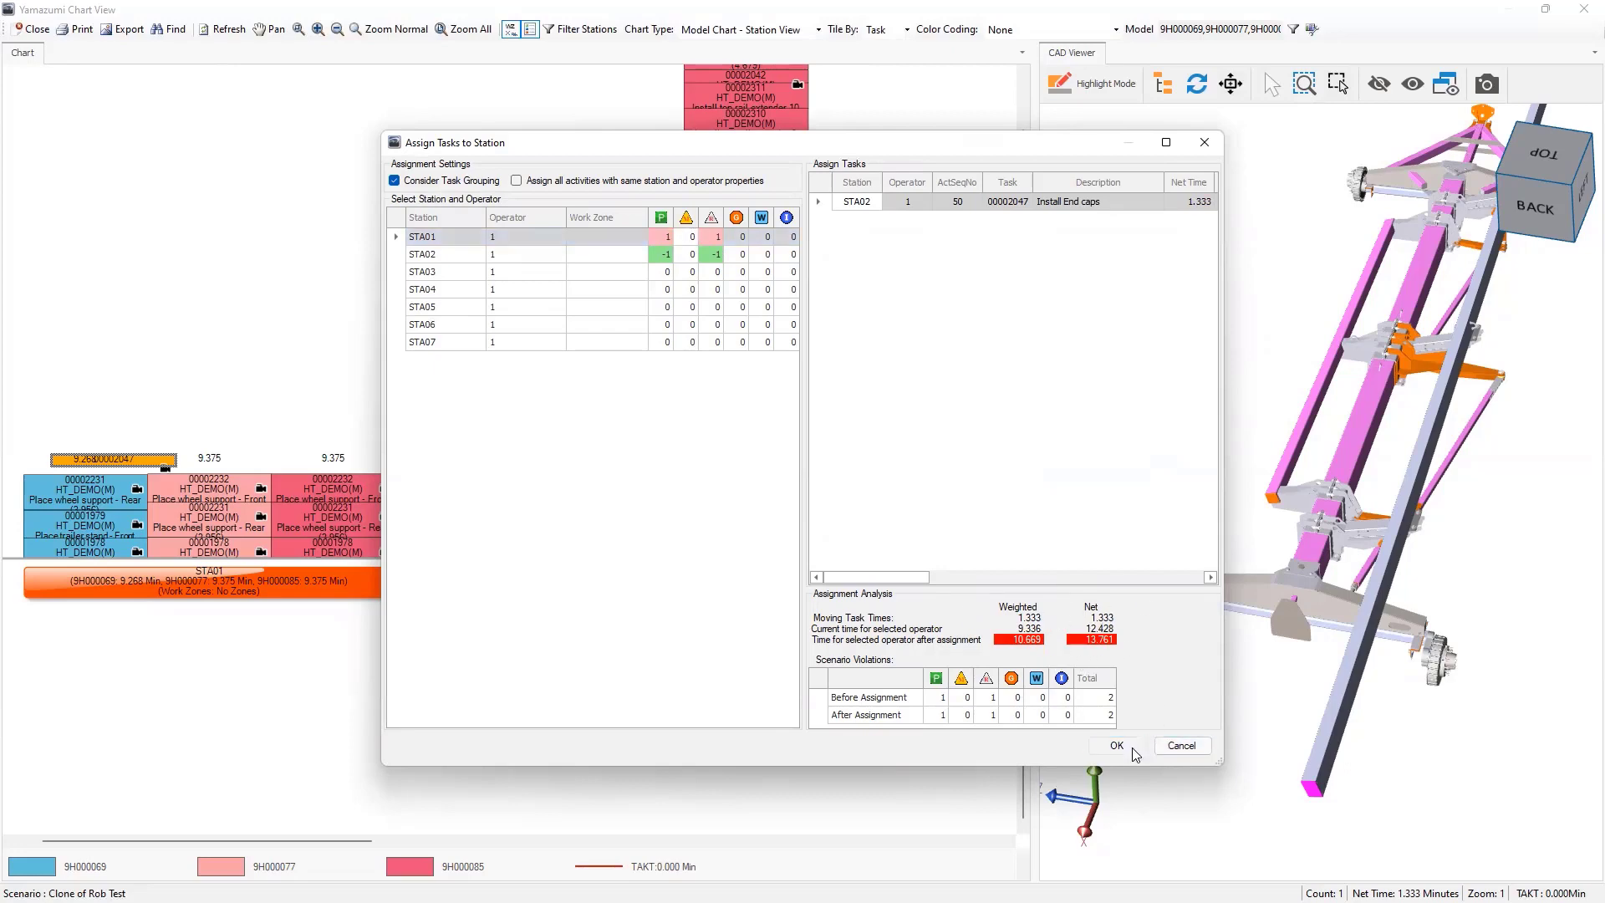
Reassign model 9H000069's Install Slow Moving Vehicle sign task (00002048) from STA02 to STA01.
{"action": "left_click", "coordinate": [482, 538]}
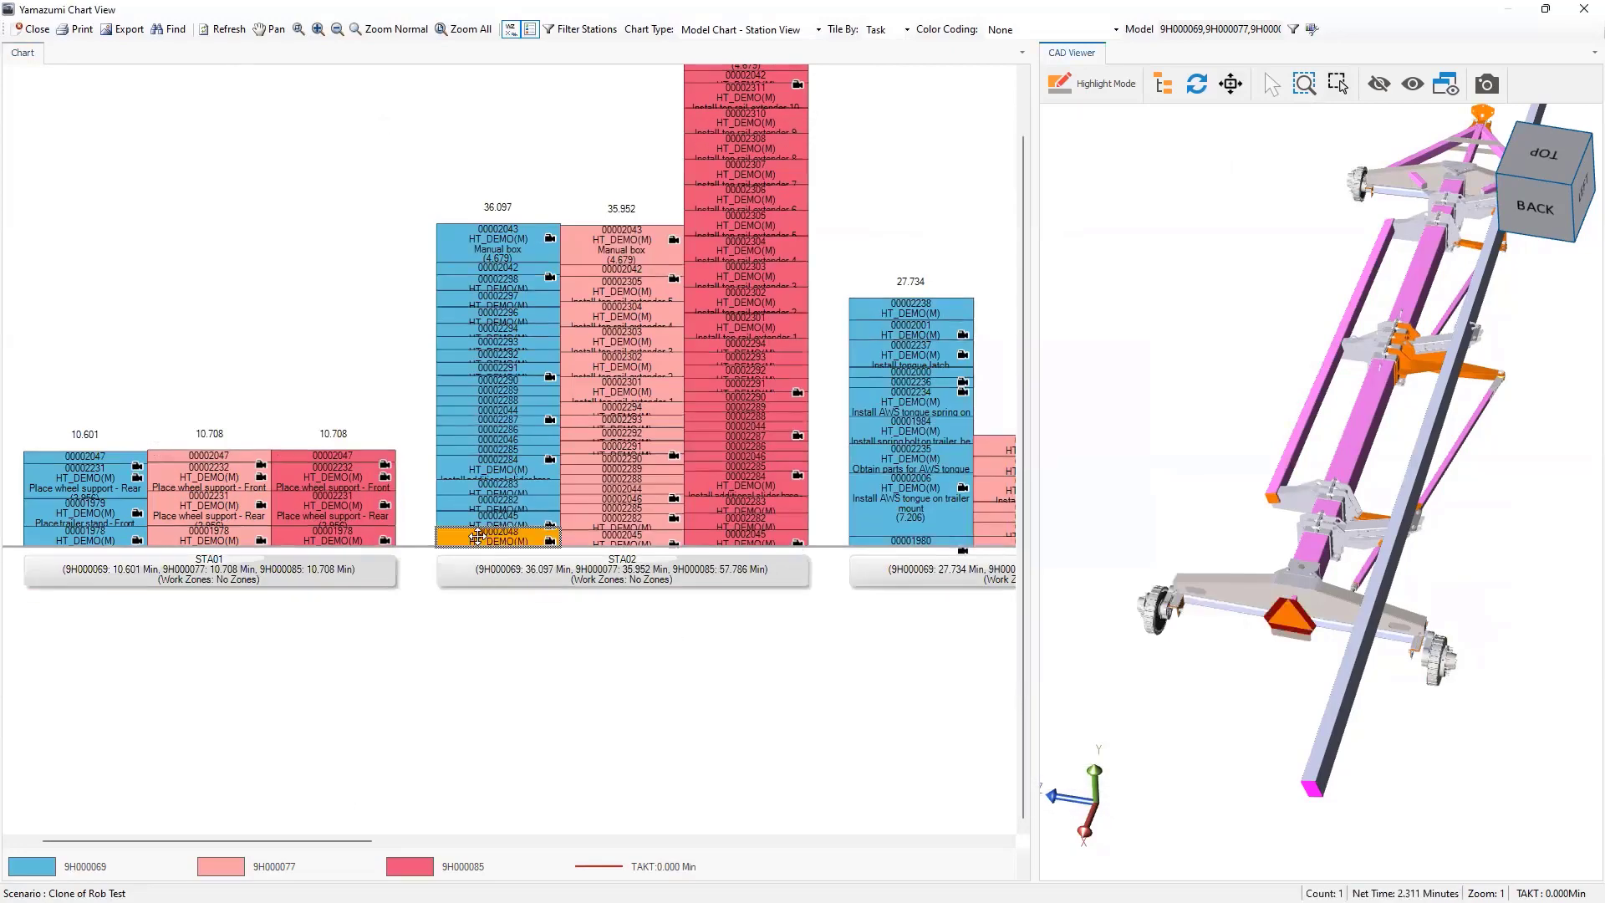
{"action": "left_click_drag", "start_coordinate": [483, 538], "coordinate": [100, 445]}
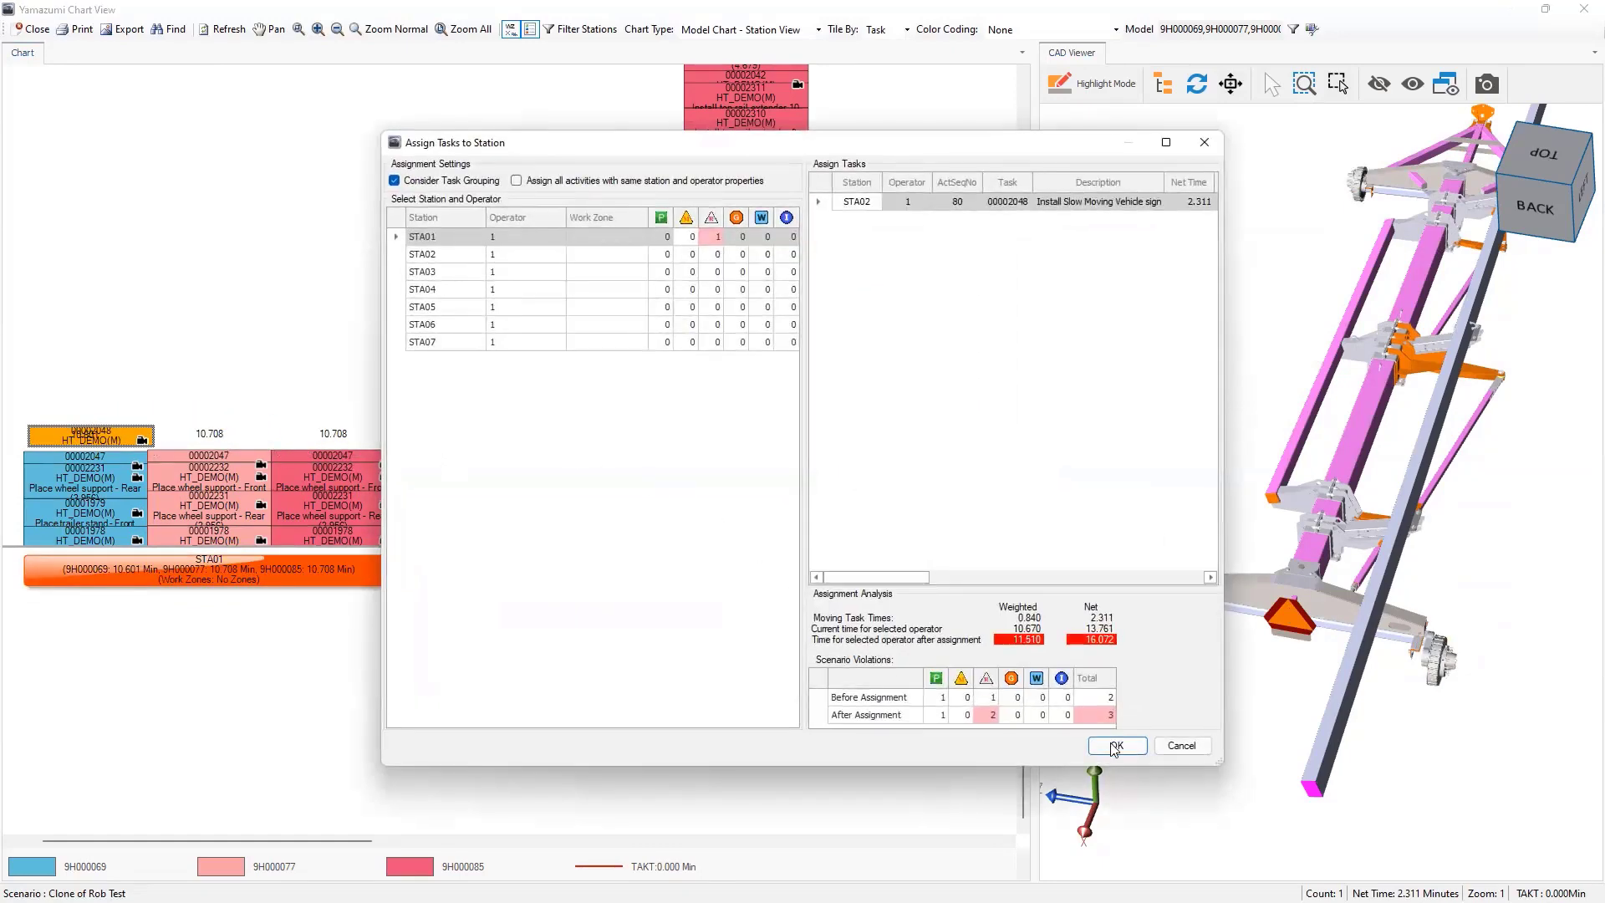
{"action": "left_click", "coordinate": [1127, 747]}
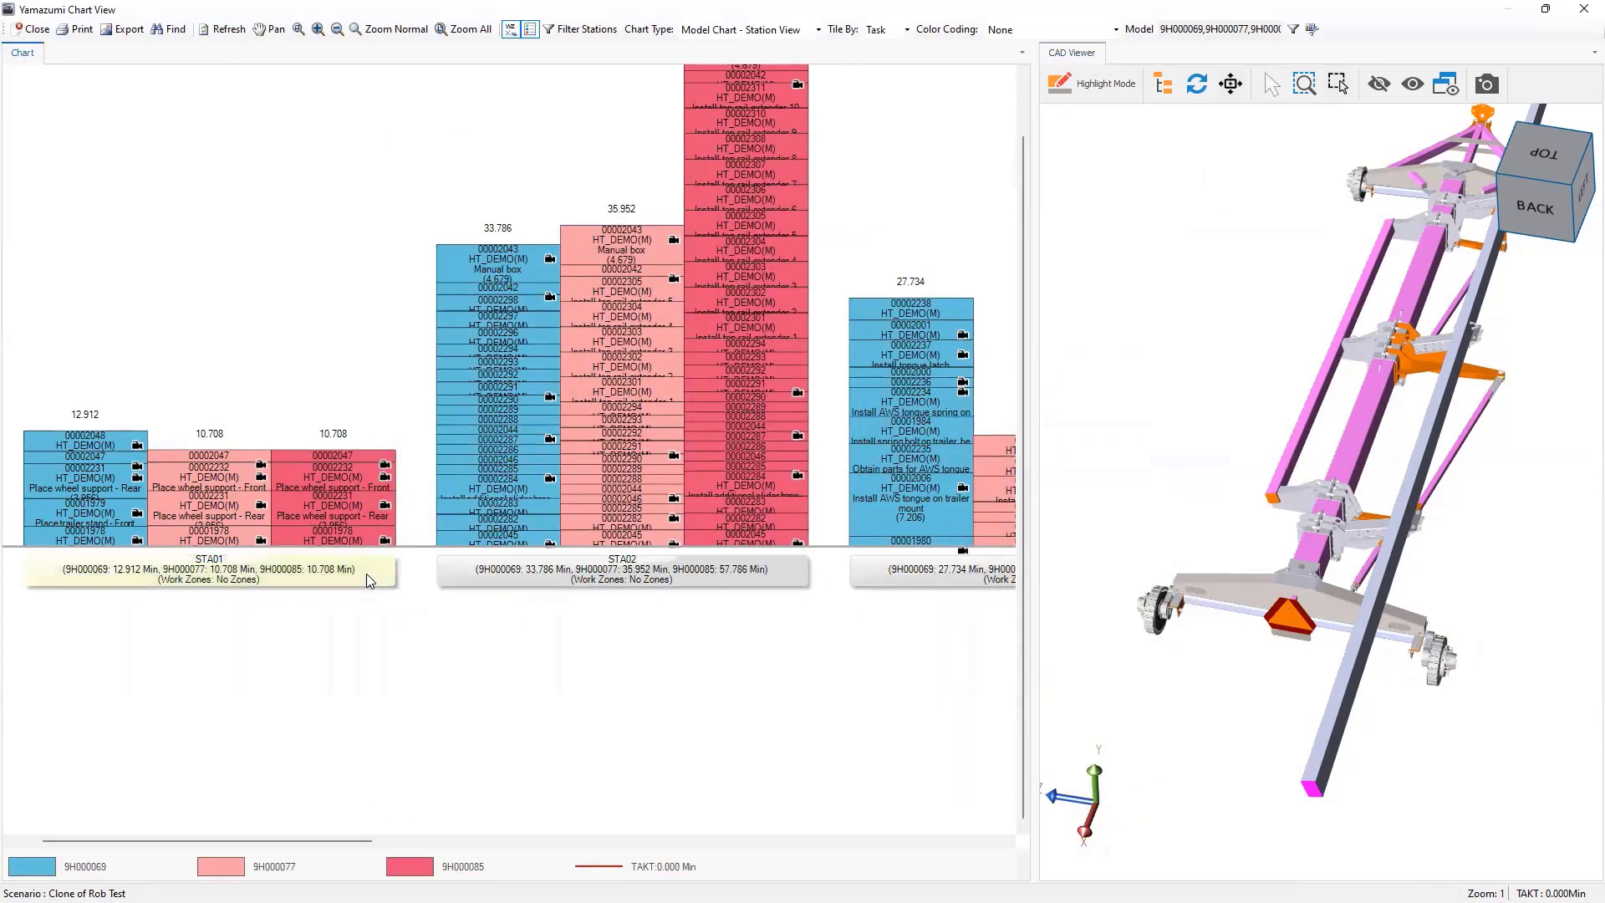
Compare the 3D build states of STA01 and STA02 after the two task moves.
{"action": "left_click", "coordinate": [612, 570]}
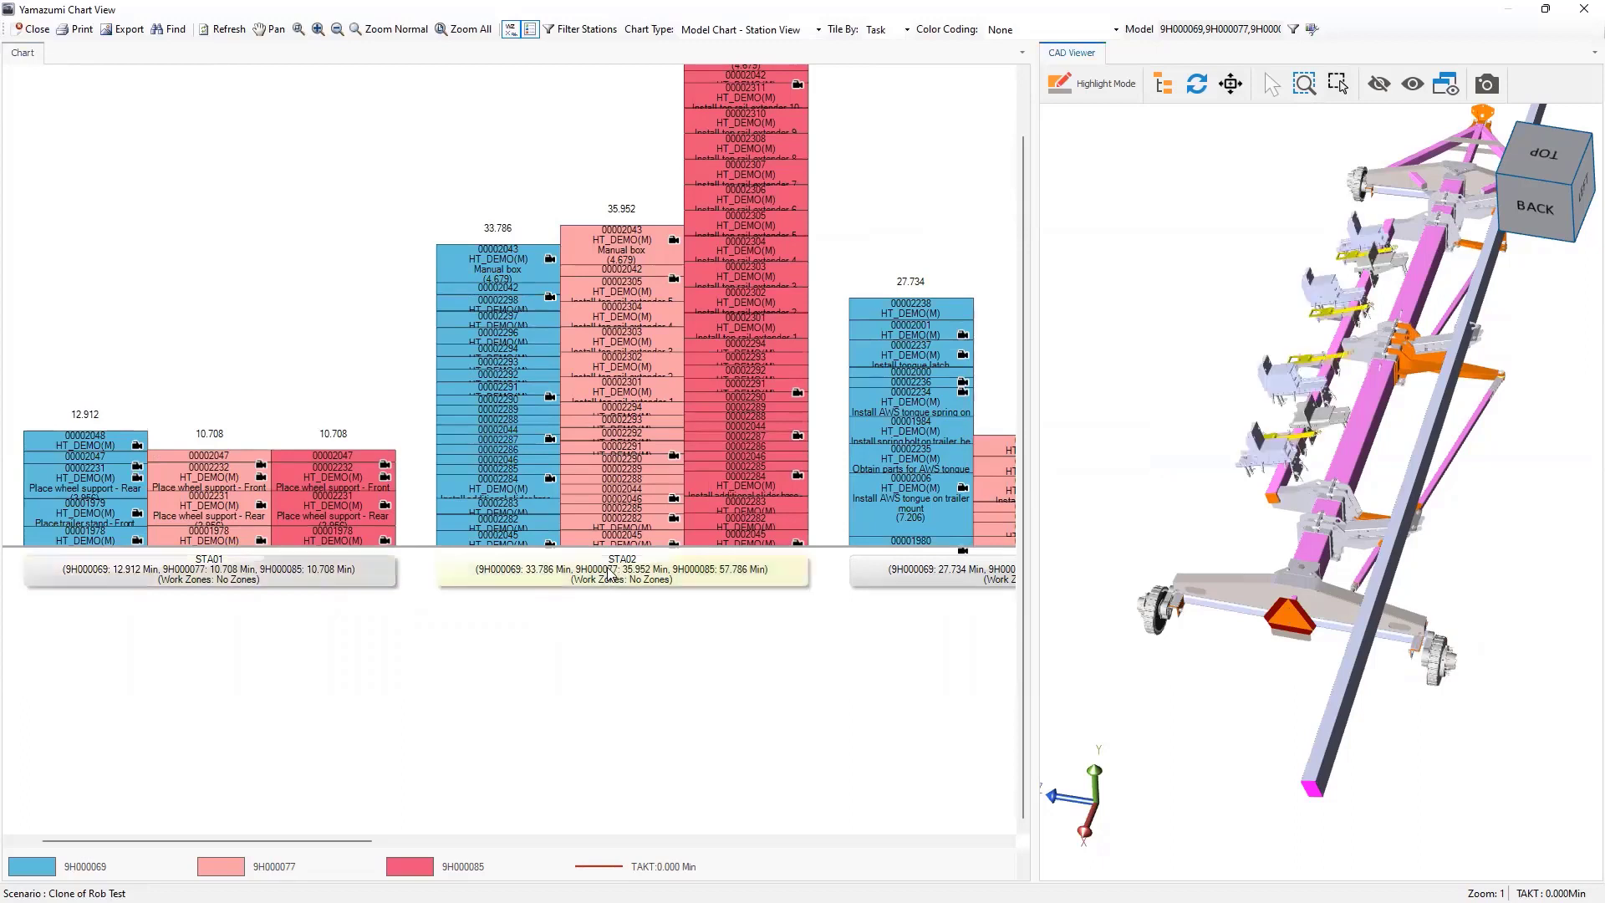
{"action": "left_click", "coordinate": [375, 571]}
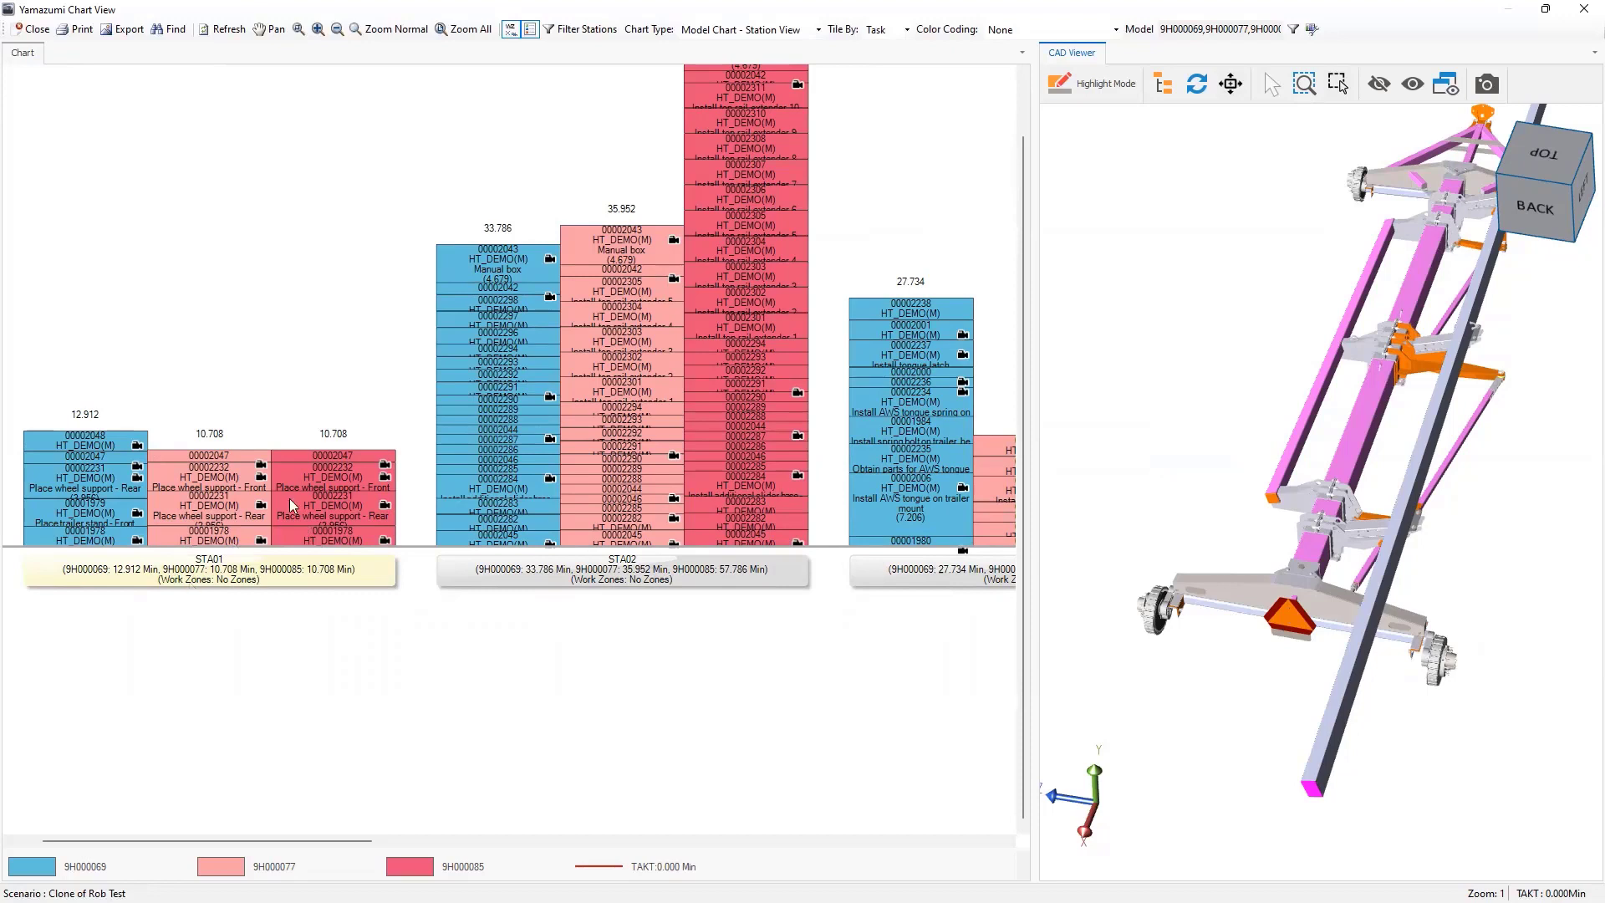
{"action": "left_click", "coordinate": [663, 576]}
{"action": "left_click", "coordinate": [357, 573]}
Switch to the 3D Assembly Visualization presentation in PowerPoint.
{"action": "key", "text": "alt+Tab"}
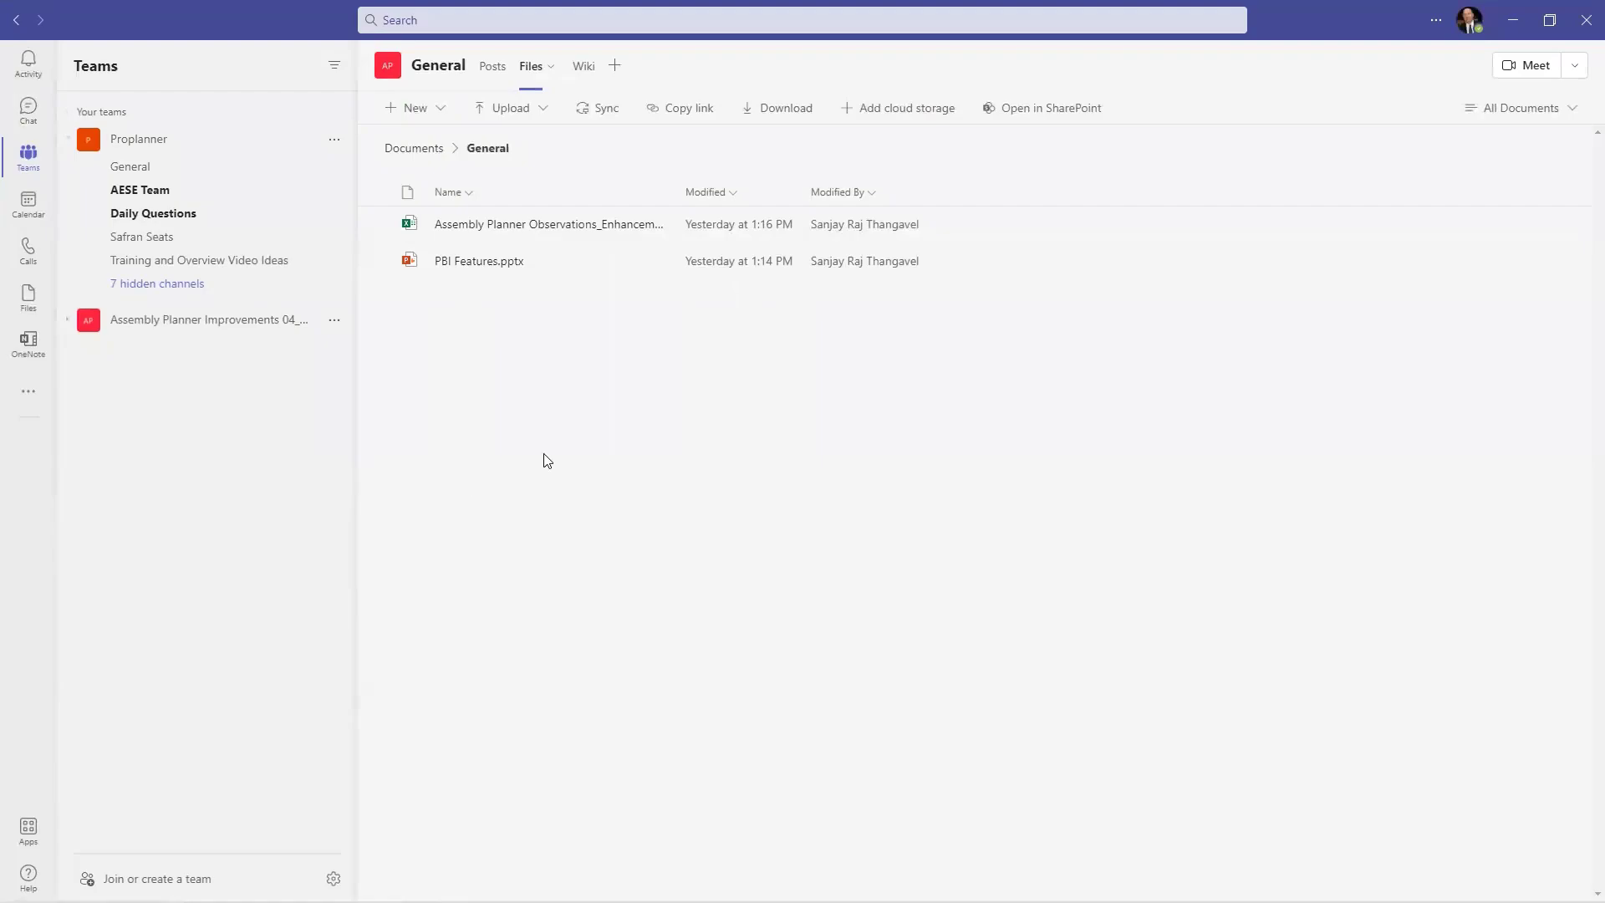
{"action": "key", "text": "alt+Tab"}
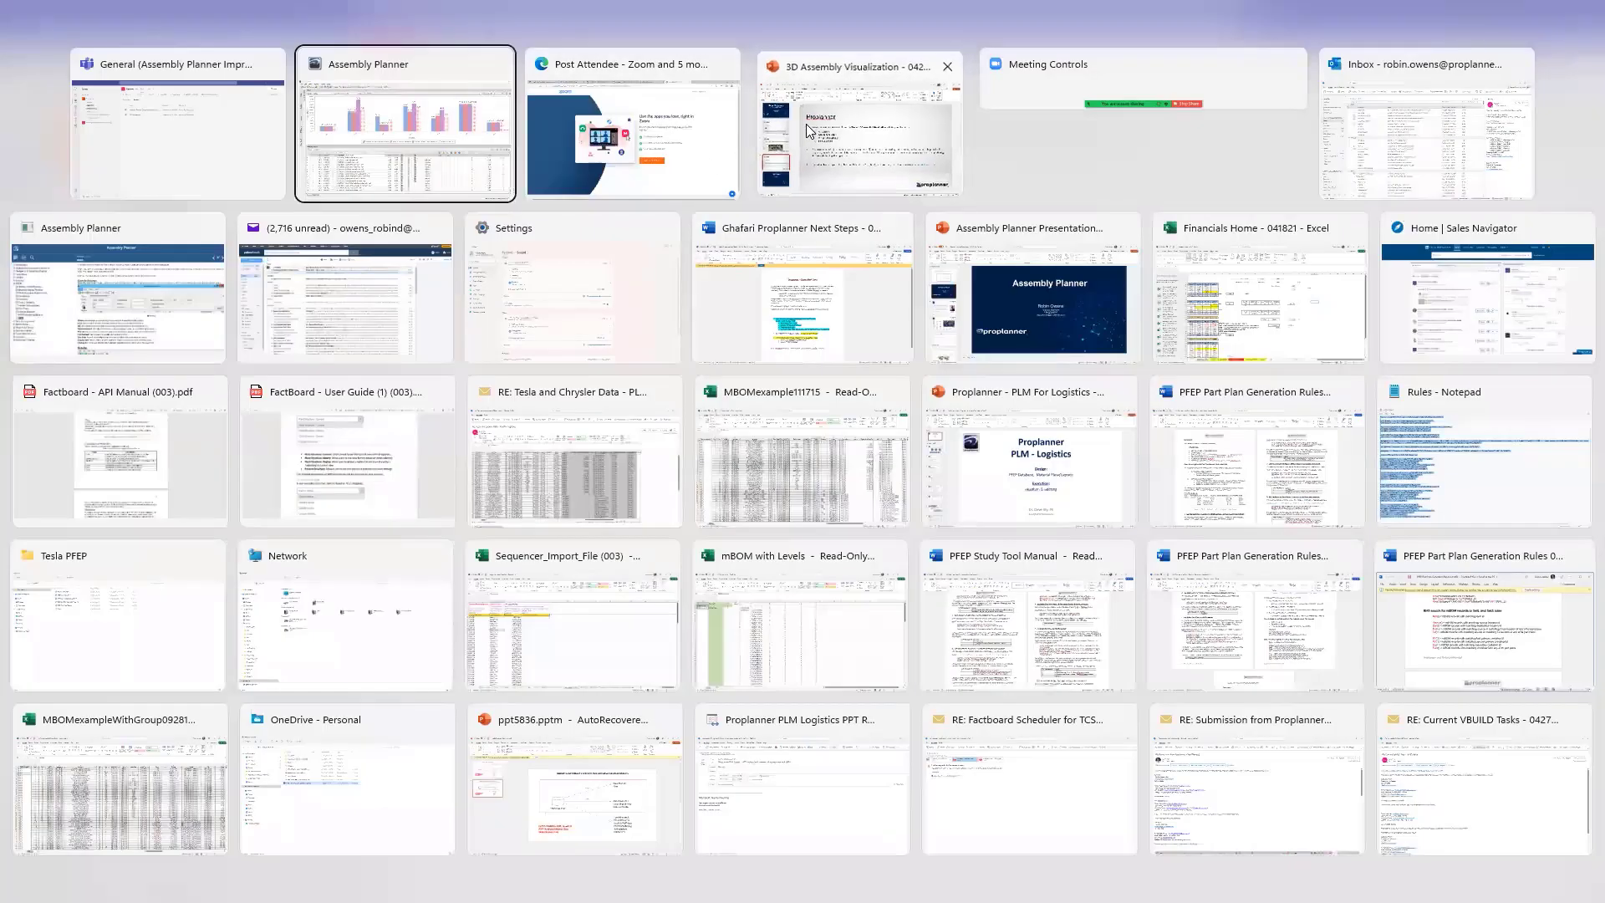